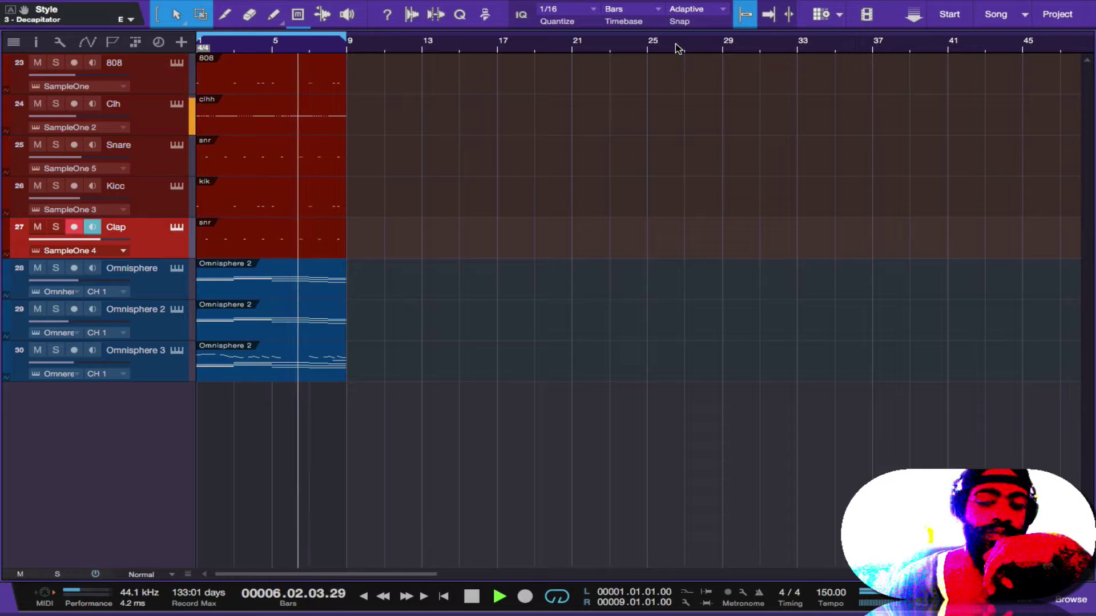
Step: Stop playback and save the song
key("space")
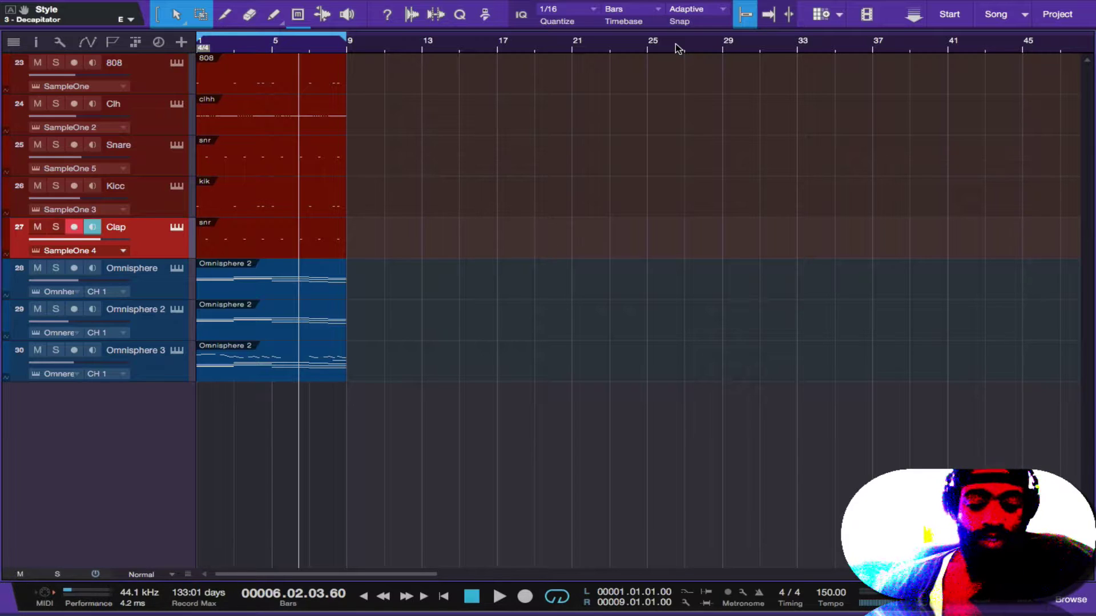
key("ctrl+s")
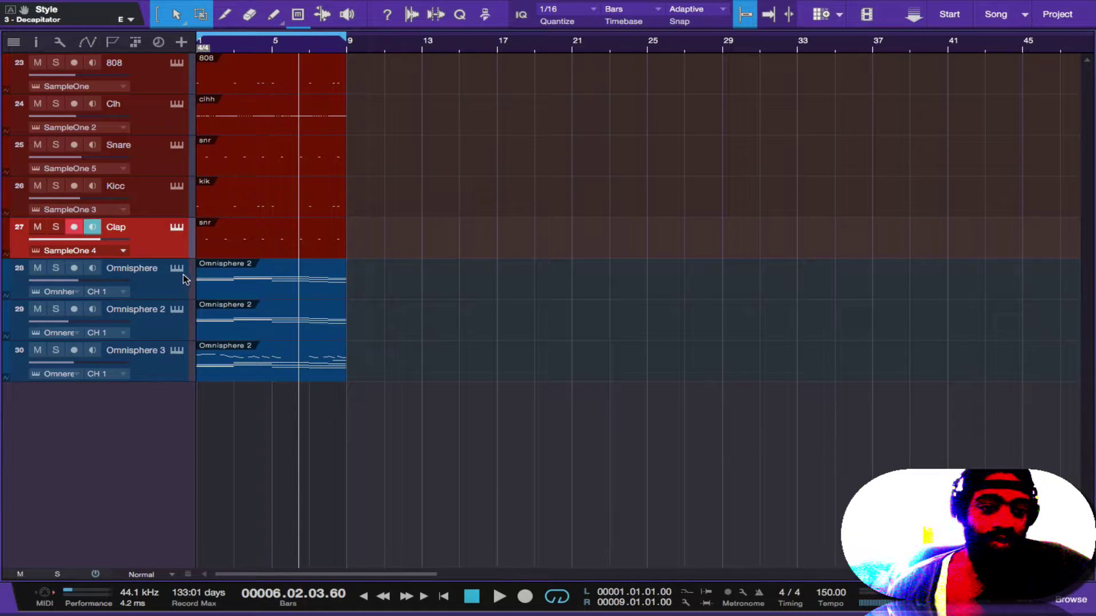
Step: Solo only the Omnisphere track among the three Omnisphere tracks, and play it back while viewing its instrument patch
left_click(55, 267)
left_click(55, 309)
left_click(56, 351)
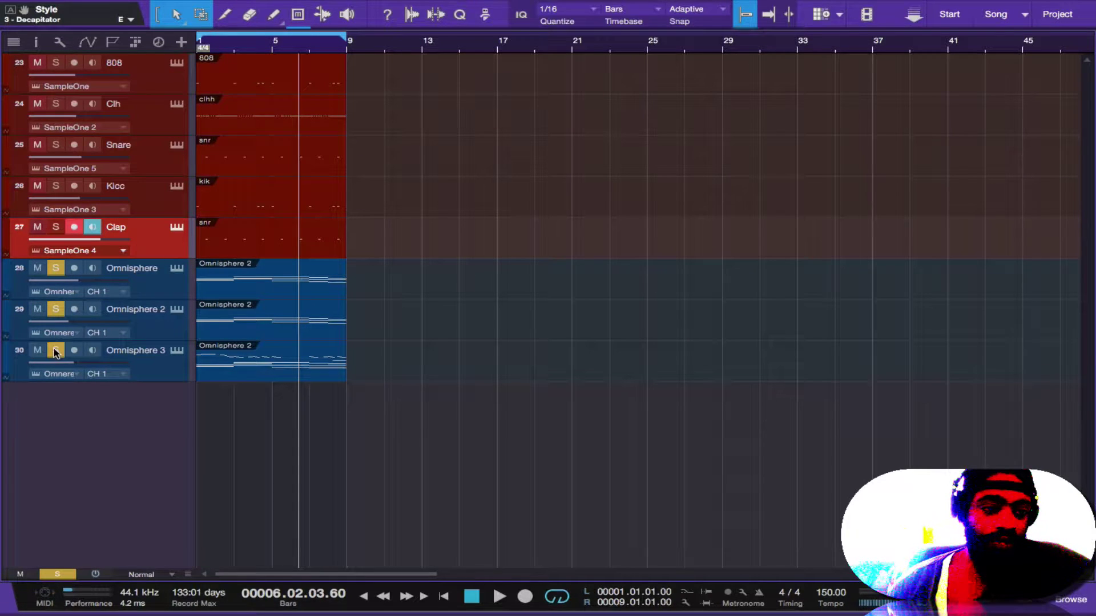
left_click(55, 312)
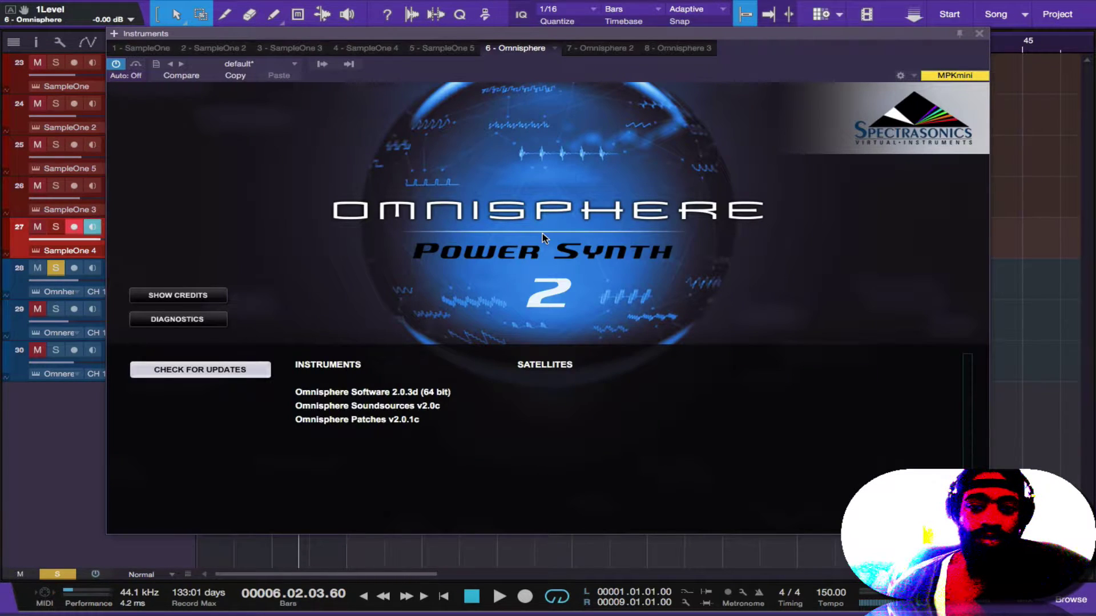
key("space")
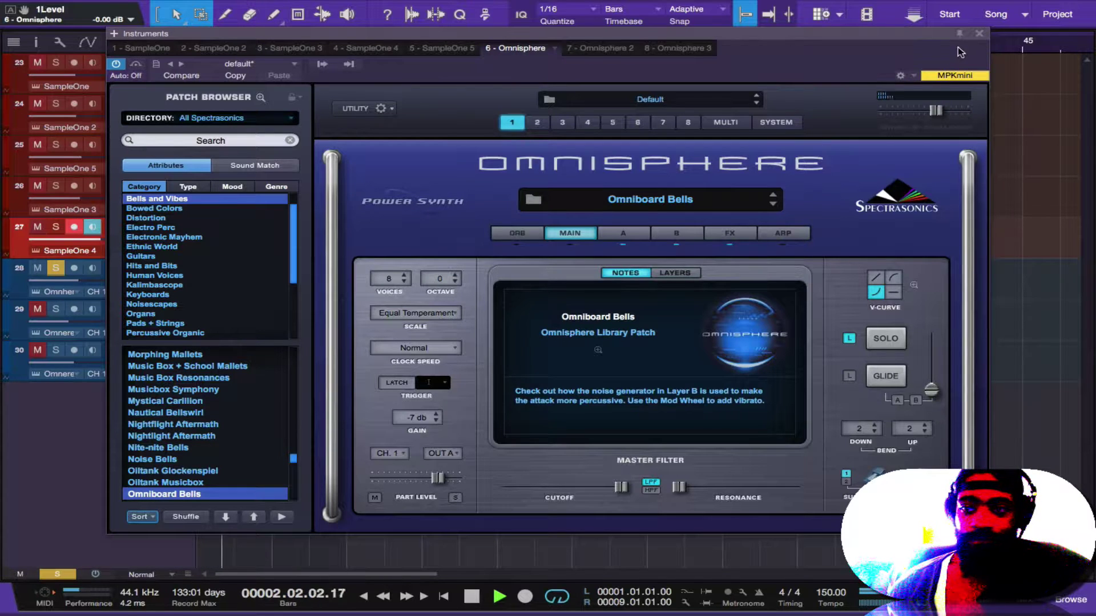
left_click(980, 34)
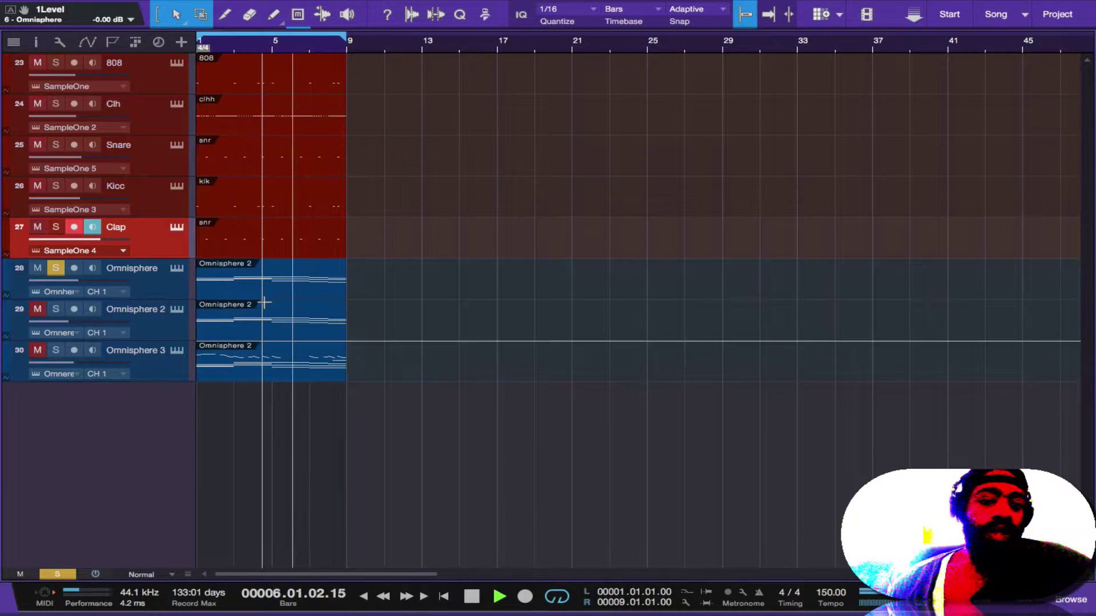
Step: Select the Omnisphere 2 track and make it the only soloed track, keeping its event unsplit
left_click(137, 308)
left_click(263, 317, "alt")
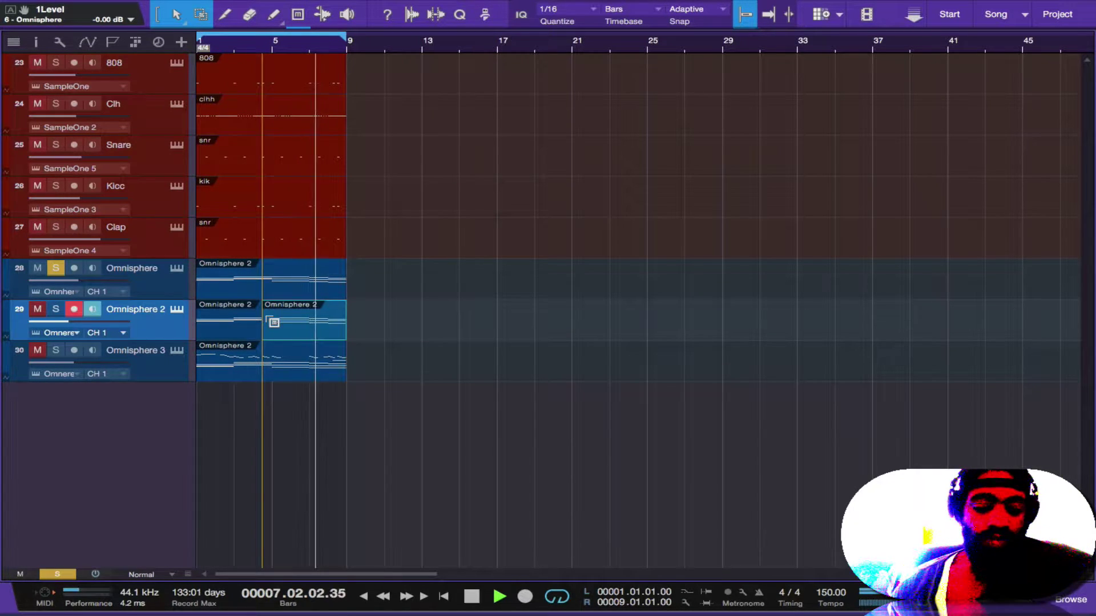
key("ctrl+z")
left_click(56, 309)
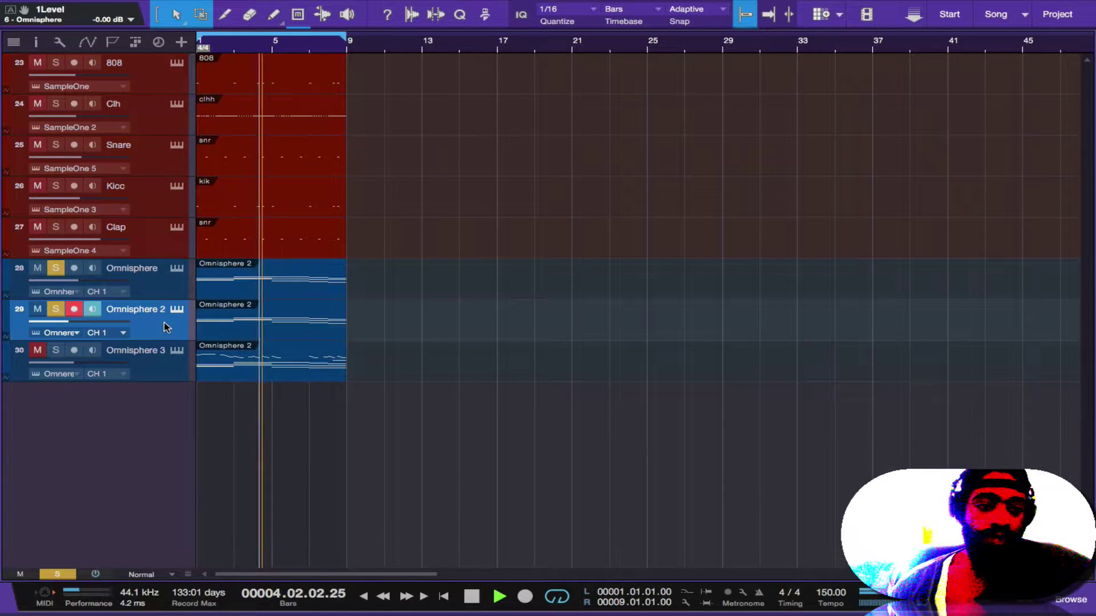
left_click(56, 270)
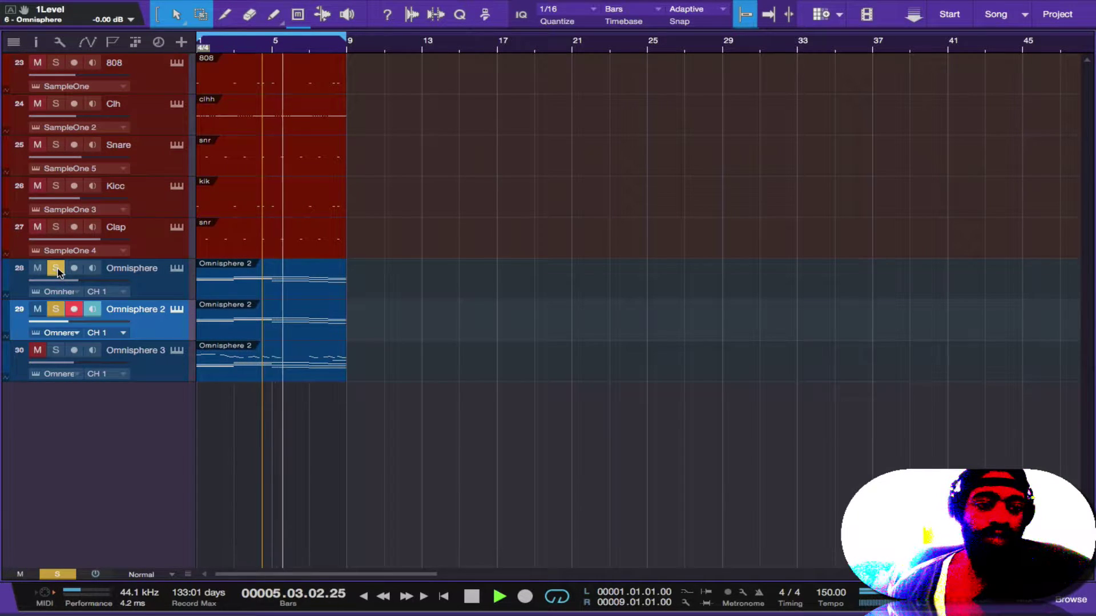
Step: Examine the patch loaded in the Omnisphere 2 track's instrument, and close the instrument window
left_click(177, 310)
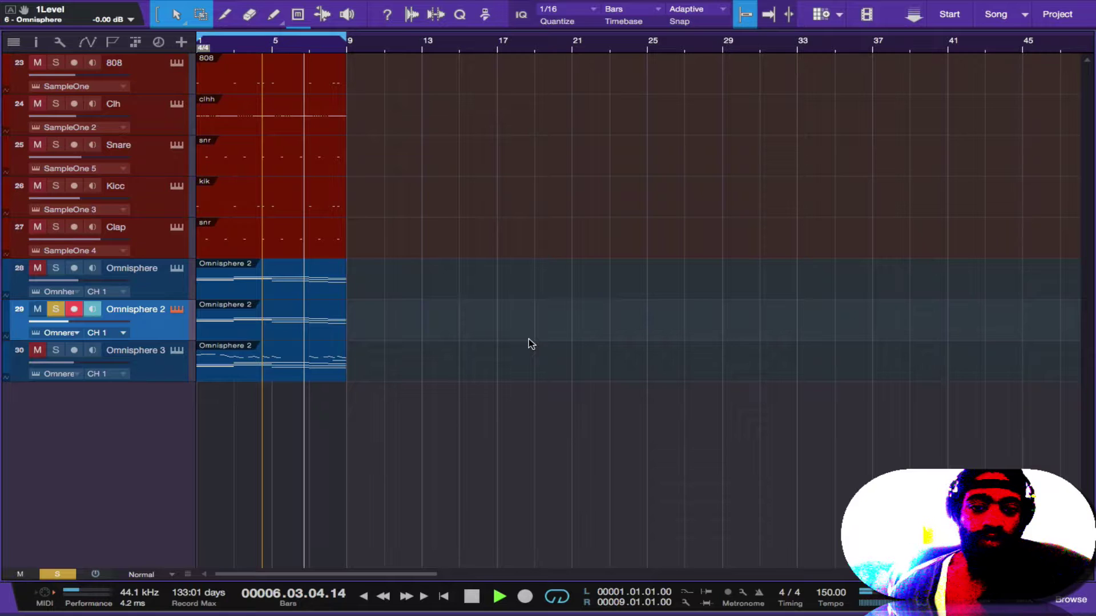
key("F11")
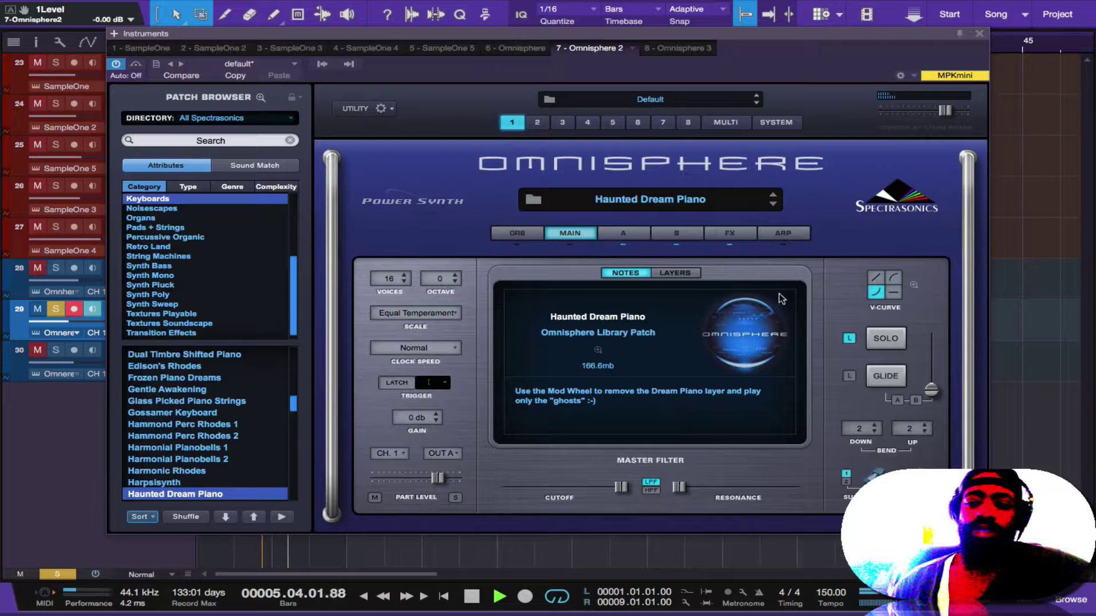
left_click(980, 33)
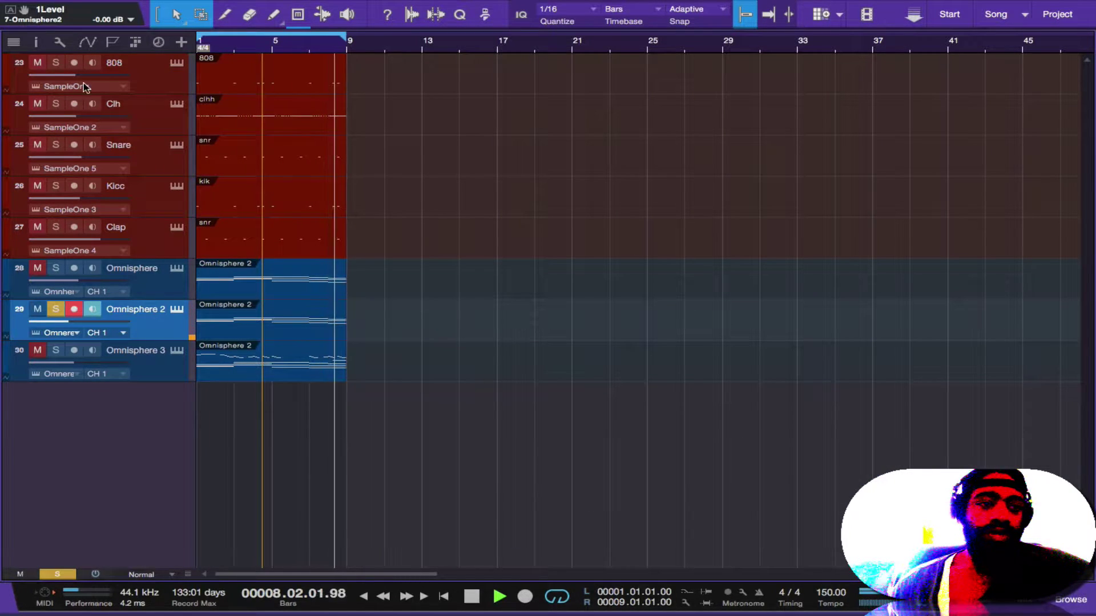
Step: Compare Omnisphere 2 with its Pro EQ insert bypassed and active, and set the EQ's global gain to 3.60 dB
left_click(34, 43)
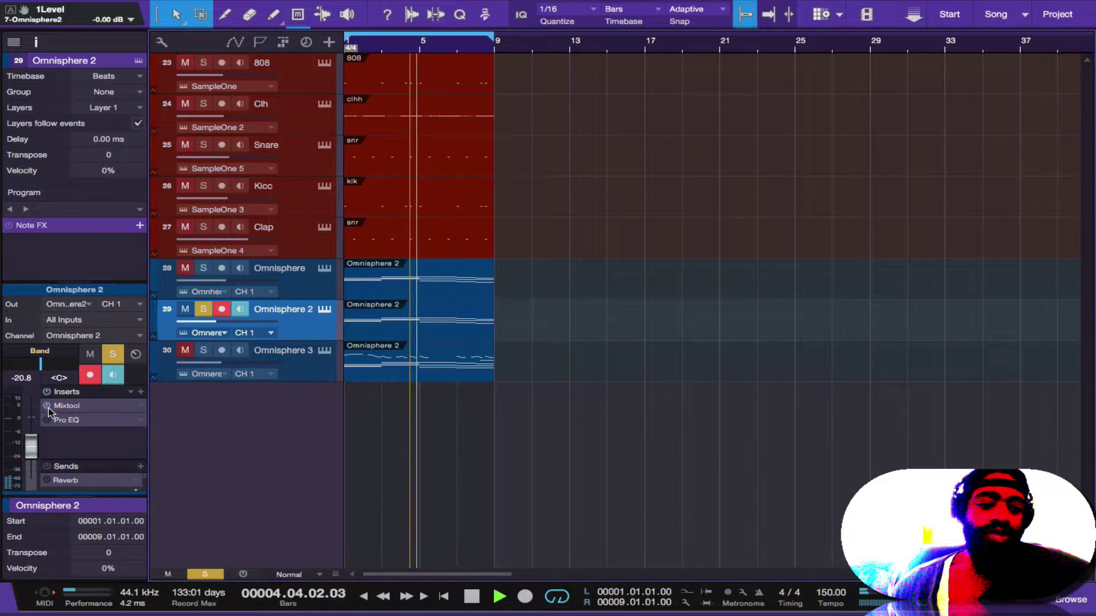
left_click(80, 420)
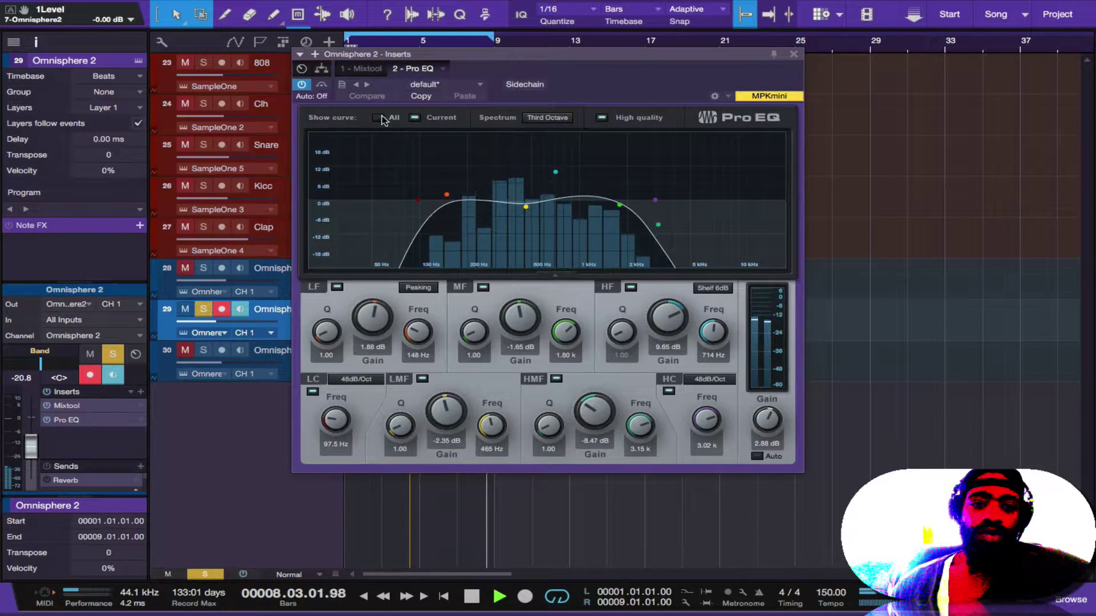
left_click(318, 90)
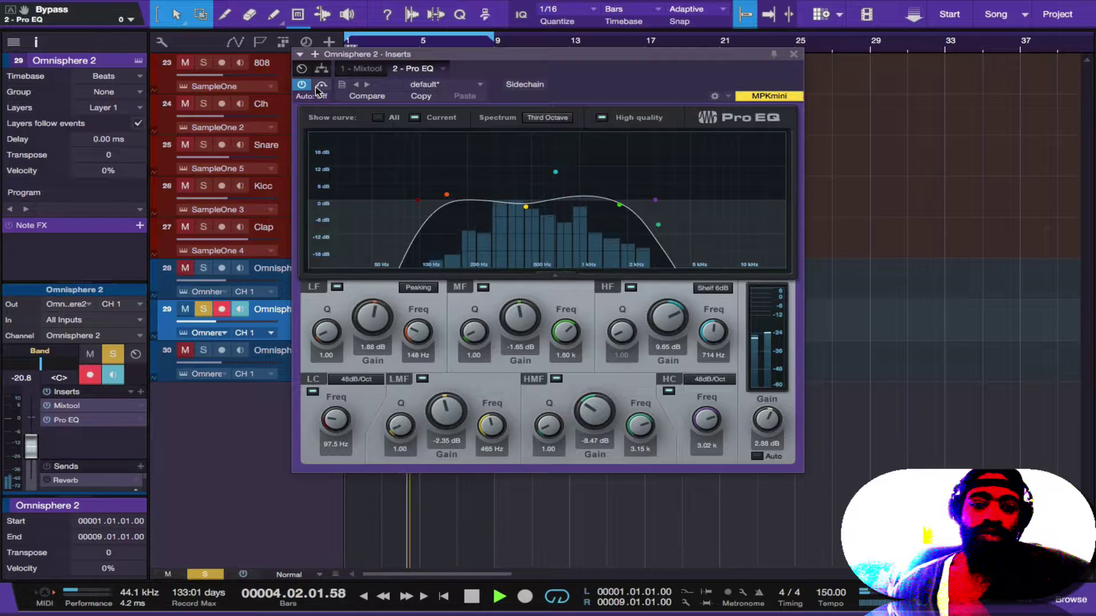
left_click_drag(320, 90, 153, 295)
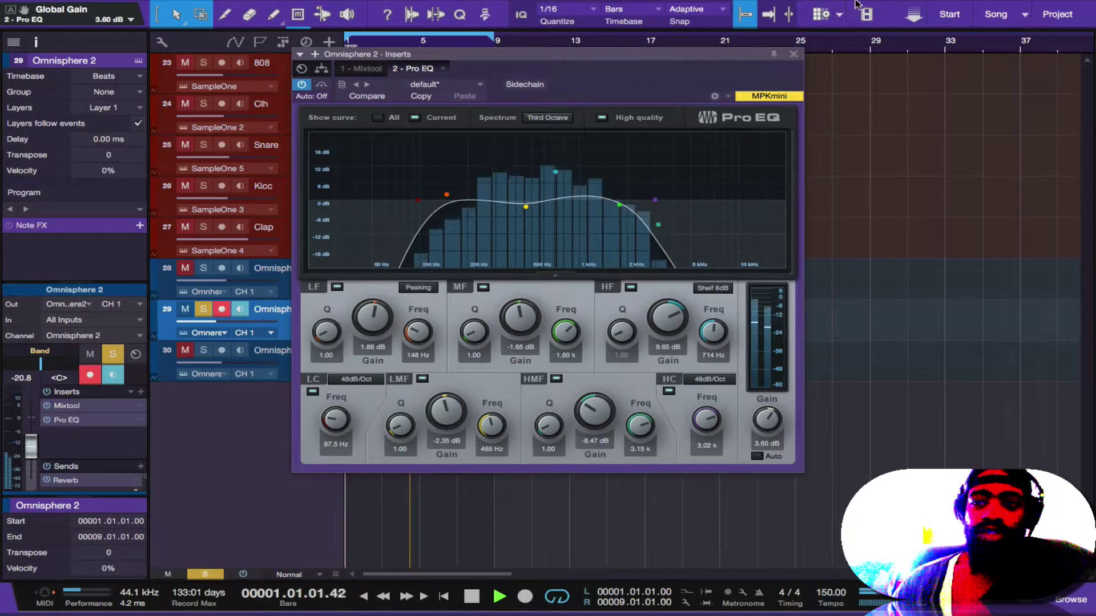
mouse_move(856, 4)
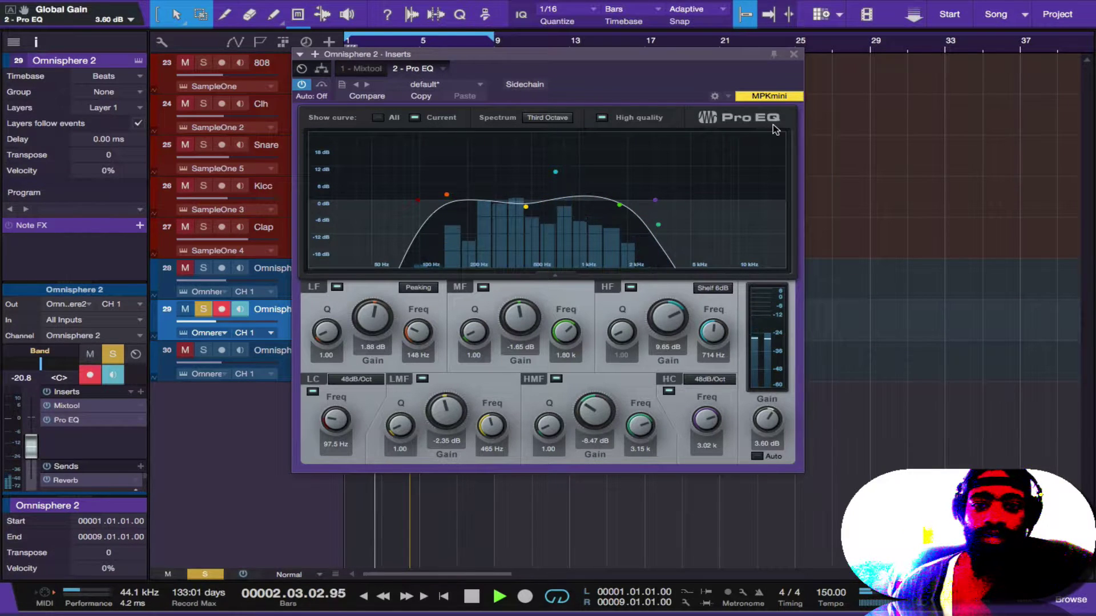
left_click(793, 54)
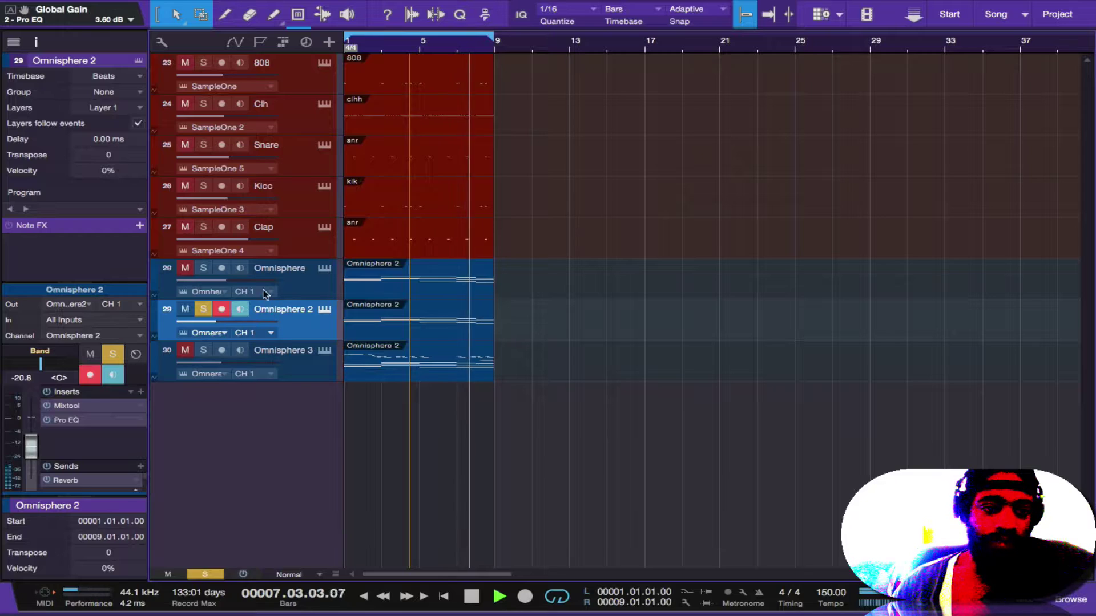
Step: Solo the Omnisphere track together with Omnisphere 2 and select it to show its channel settings
left_click(204, 267)
left_click(185, 267)
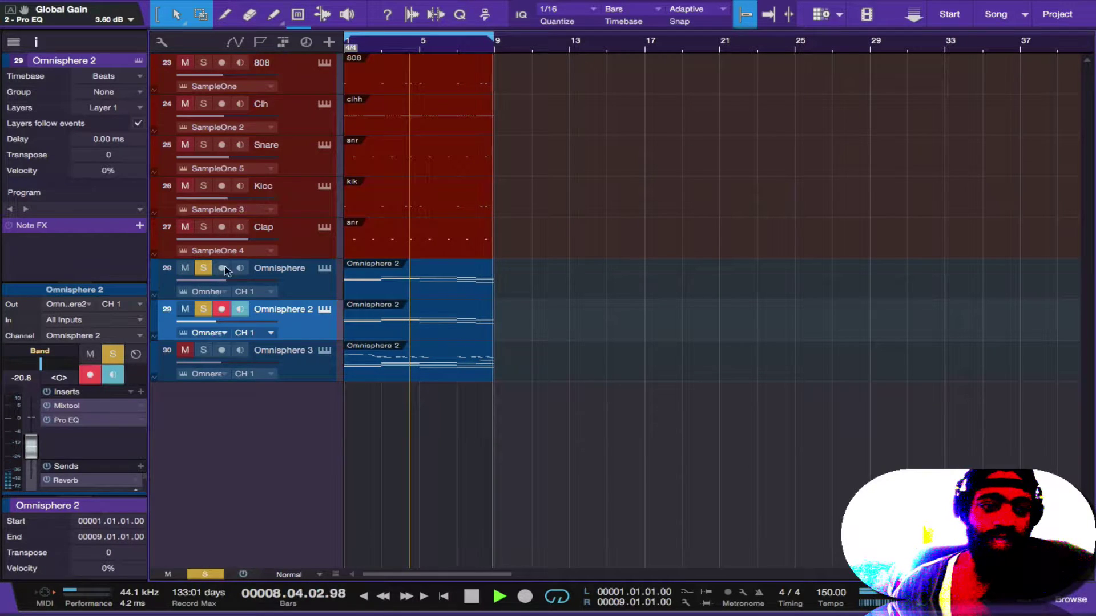
left_click(283, 288)
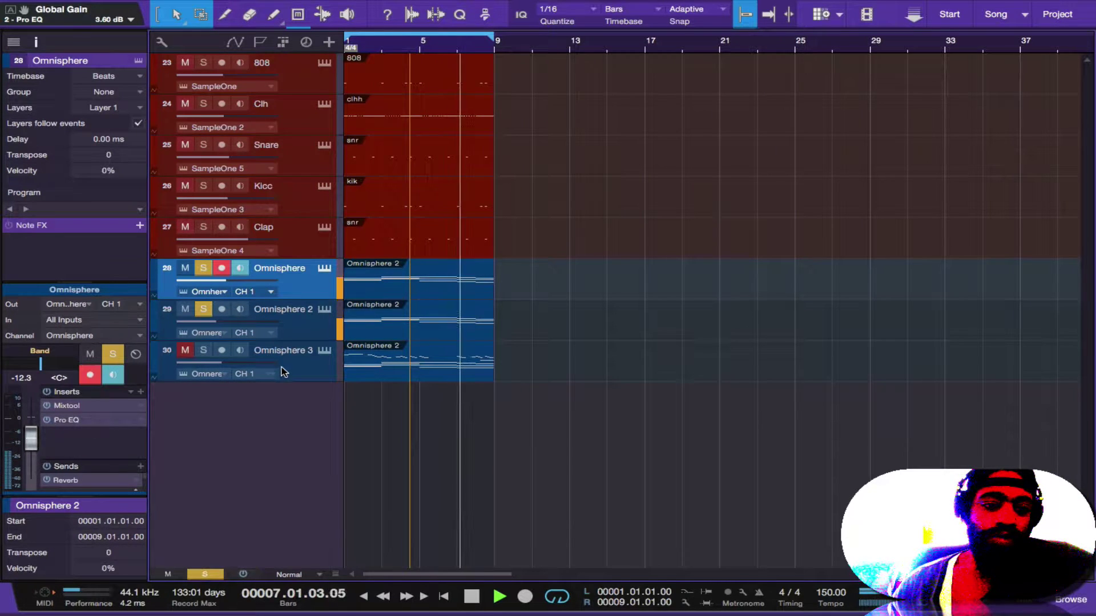
Step: Examine the Omnisphere 3 track's instrument patch, and solo the track in the mixer alongside the other two Omnisphere tracks
left_click(298, 372)
key("F3")
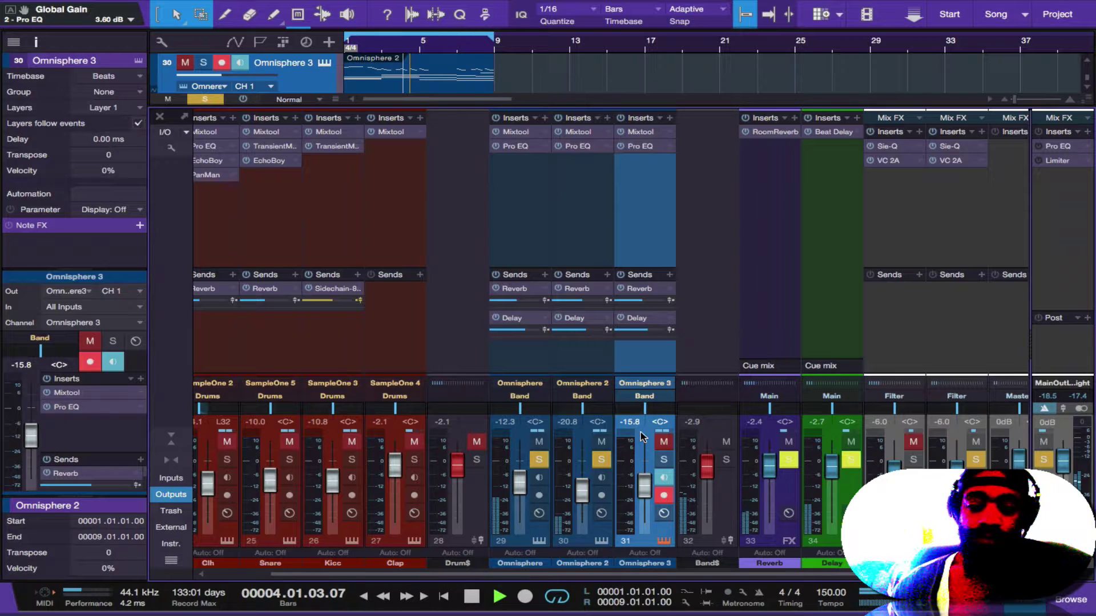
key("F11")
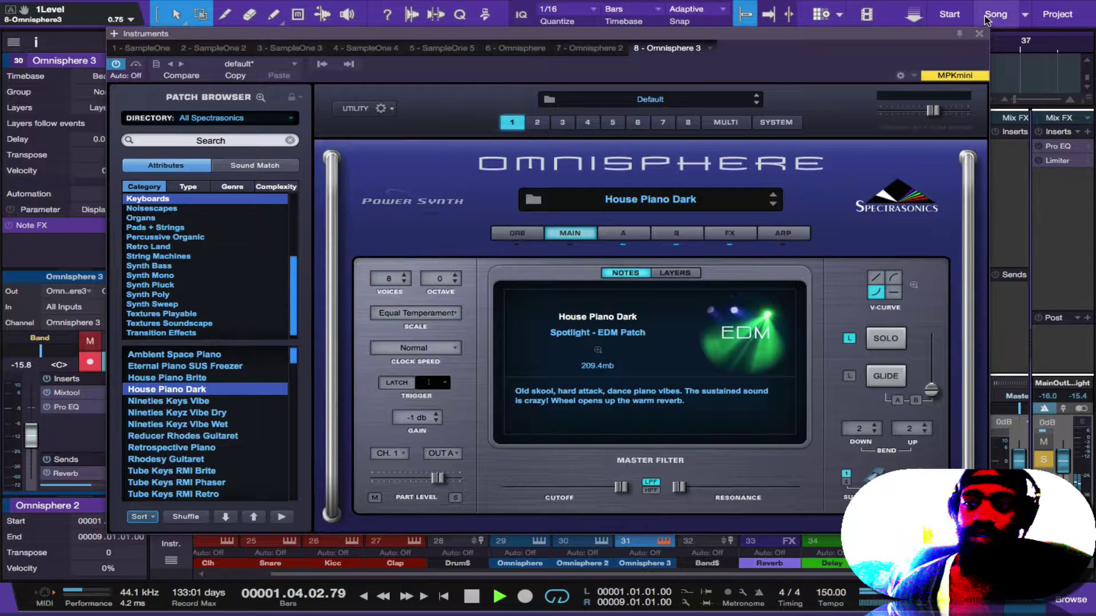
left_click(979, 35)
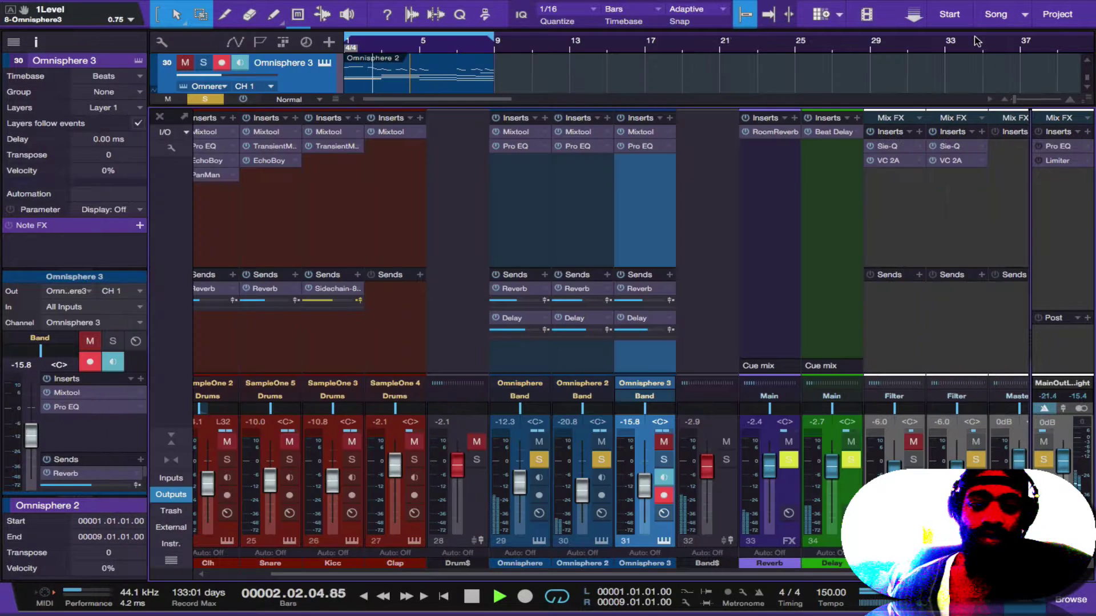
left_click(663, 461)
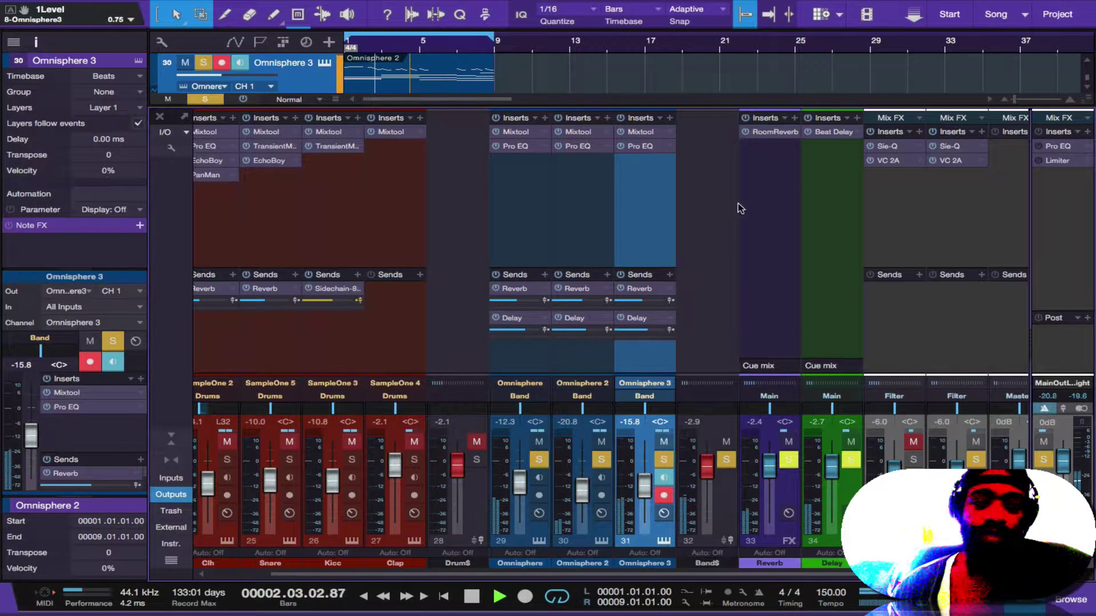
left_click(1021, 603)
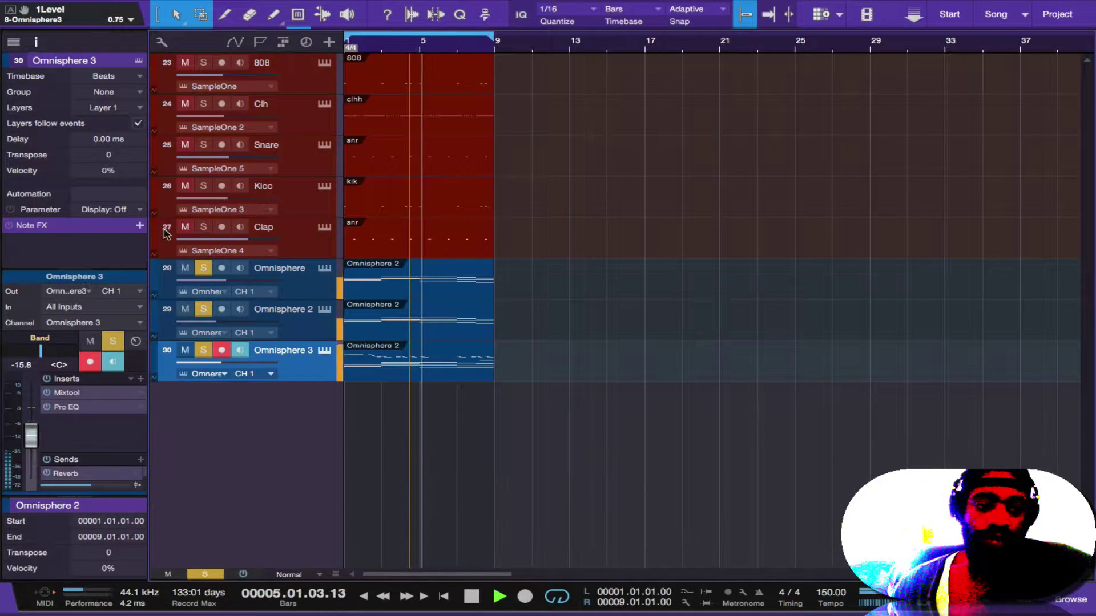
Step: Clear the solo from all three Omnisphere tracks so the full beat plays
left_click(203, 268)
left_click(203, 309)
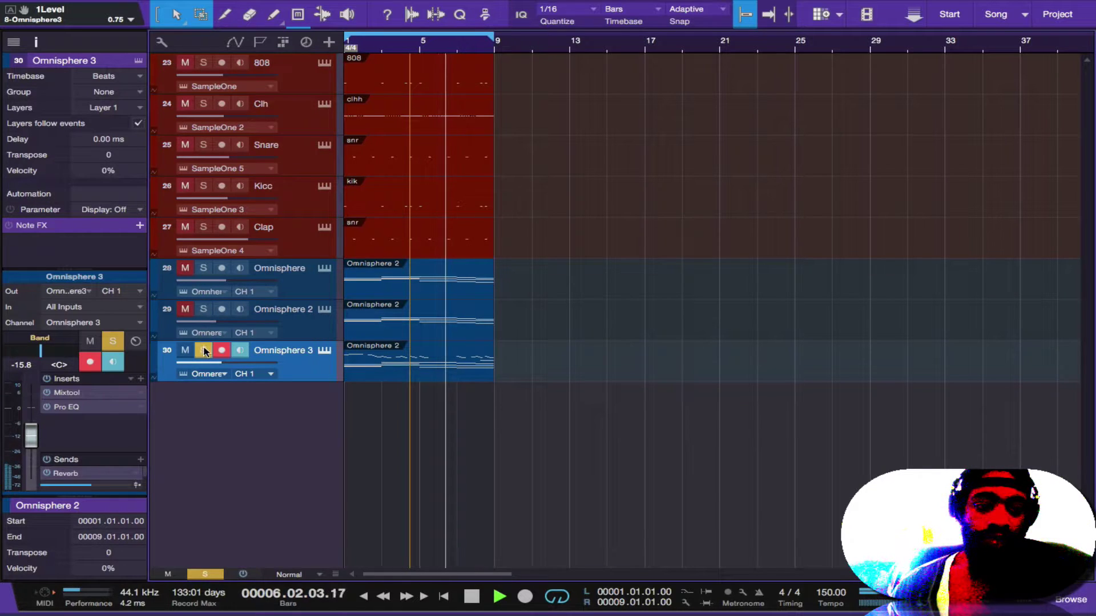
left_click(203, 350)
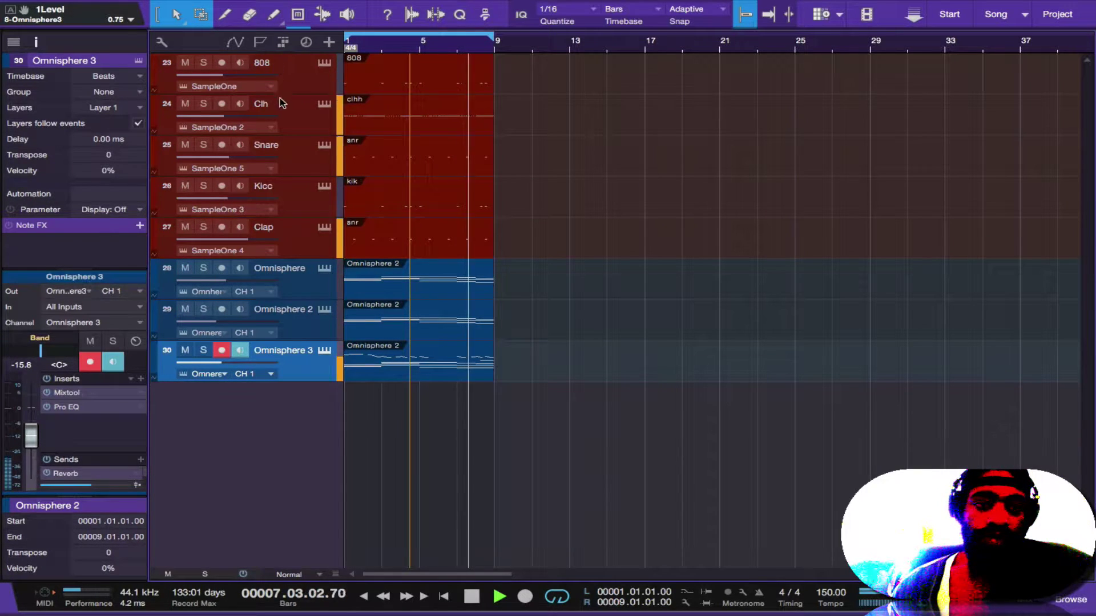
Step: Examine the sample loaded in the 808 track's Sample One instrument
left_click(323, 64)
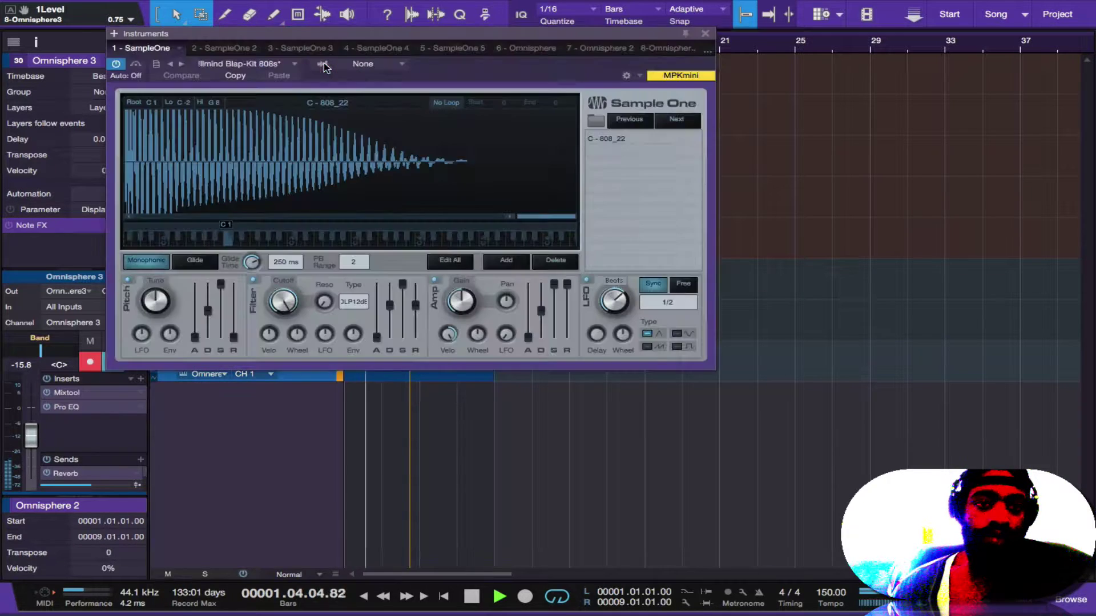
left_click(705, 35)
Step: Solo the 808 track and compare its sound with all of its inserts bypassed and active
left_click(319, 90)
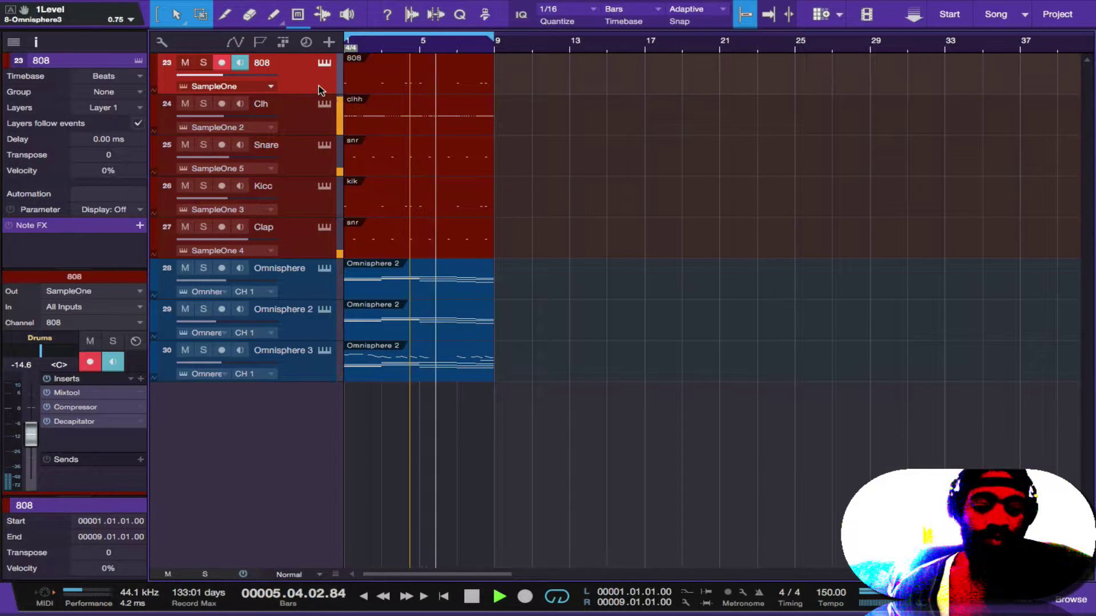
key("s")
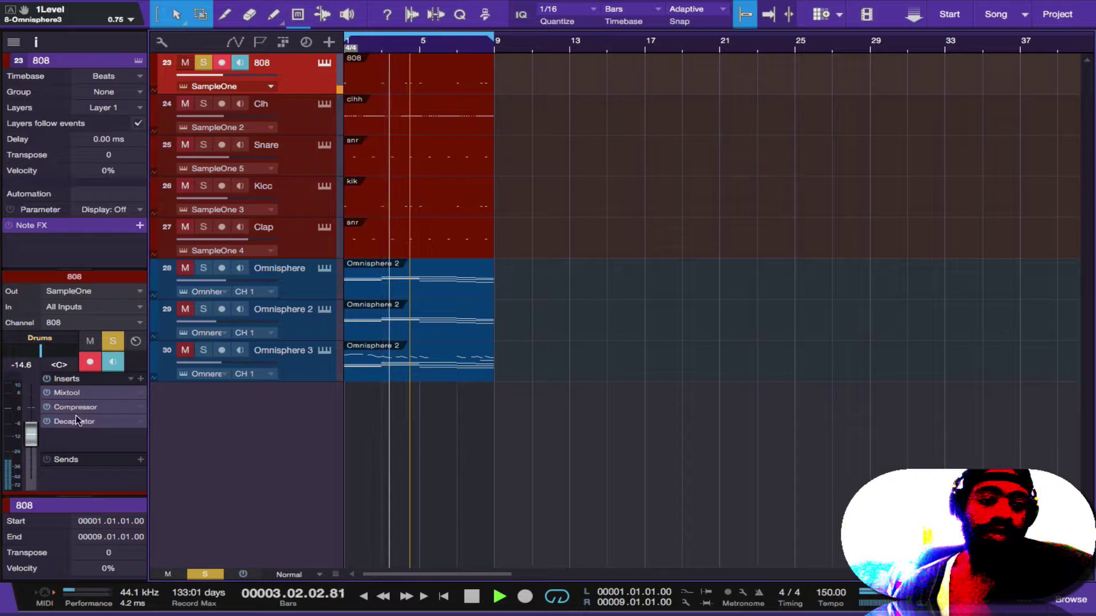
left_click(48, 379)
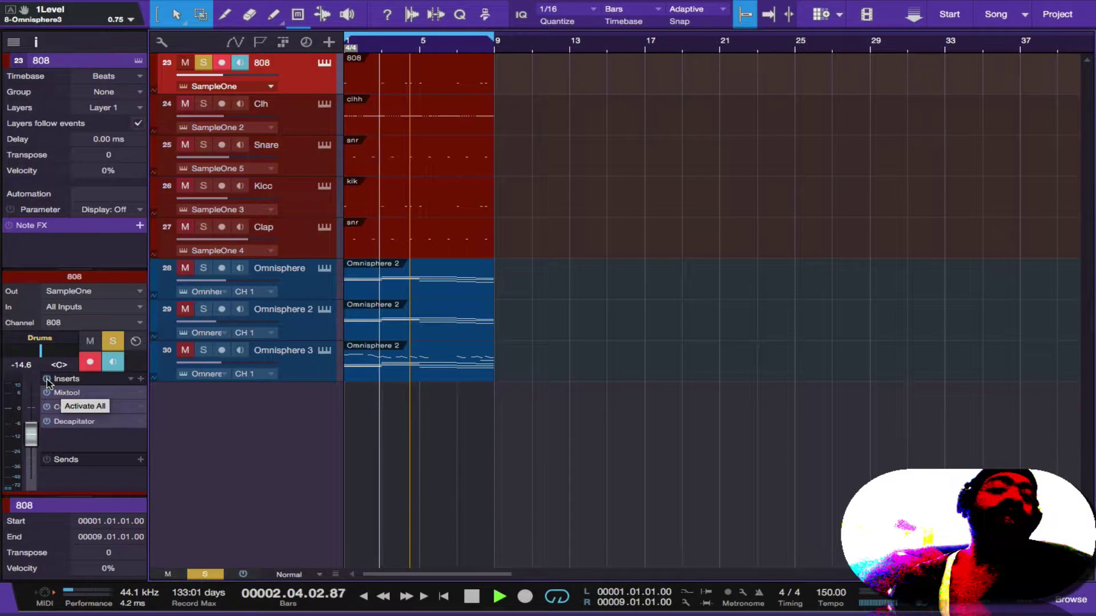
Step: Solo the Clh track alongside the 808 and examine the settings of its Pro EQ and EchoBoy inserts
left_click(203, 104)
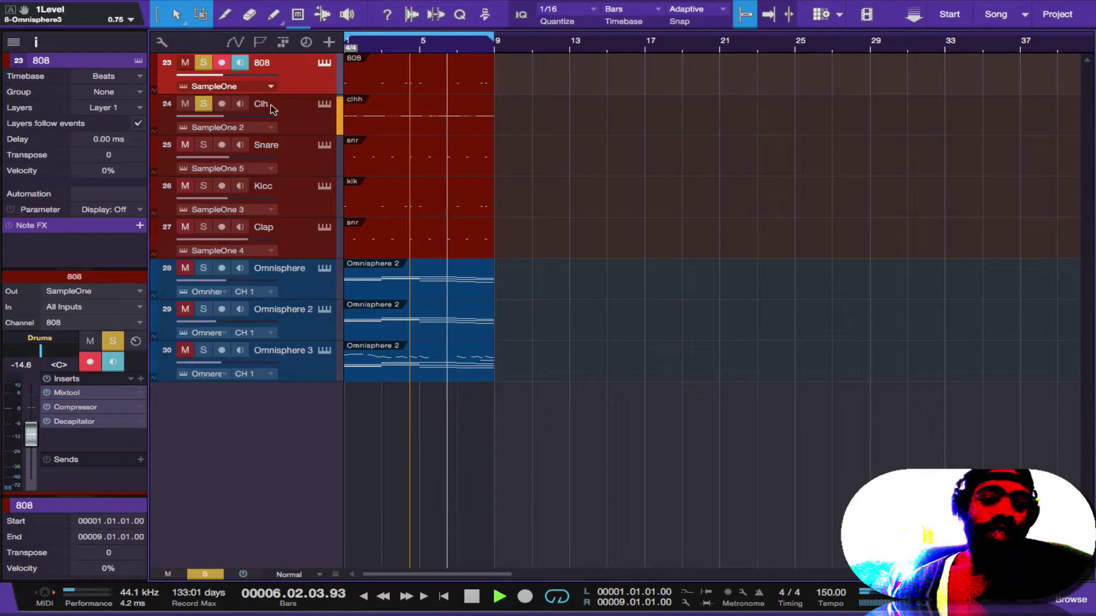
left_click(289, 112)
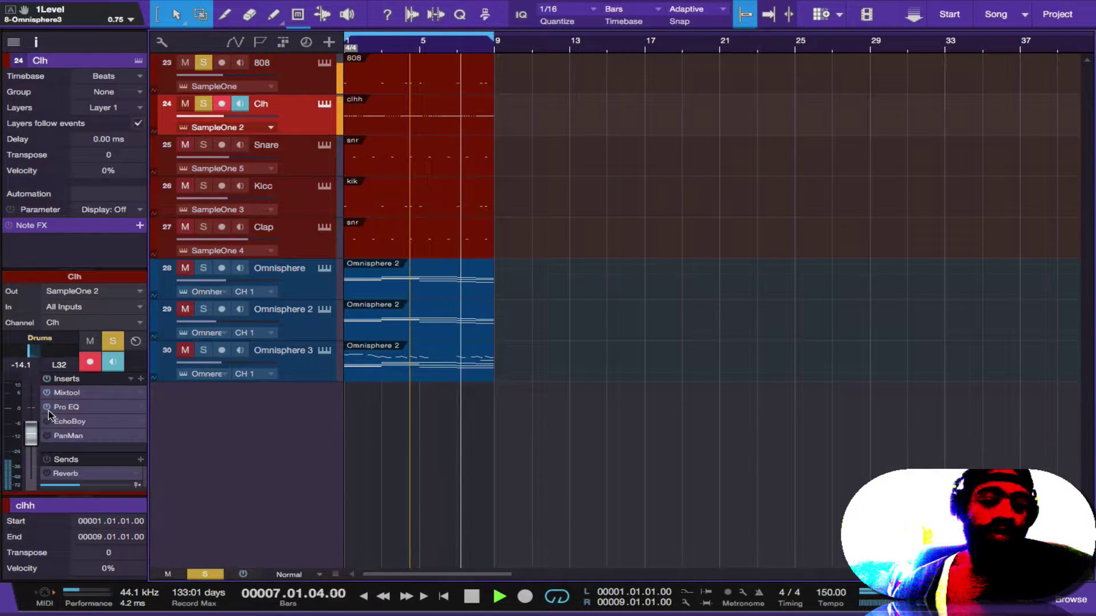
left_click(72, 405)
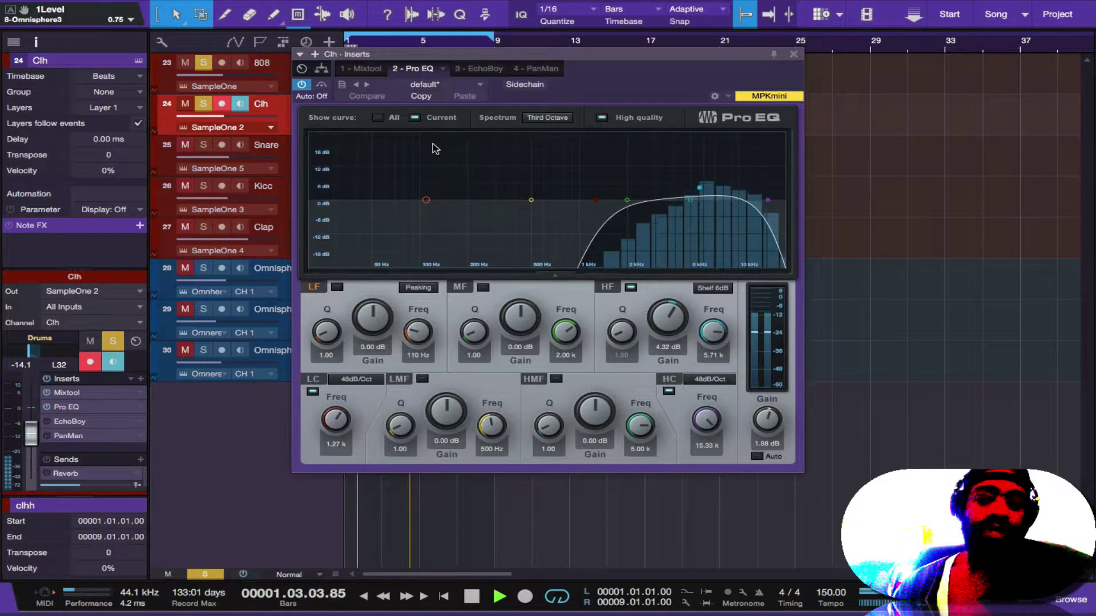
left_click(483, 69)
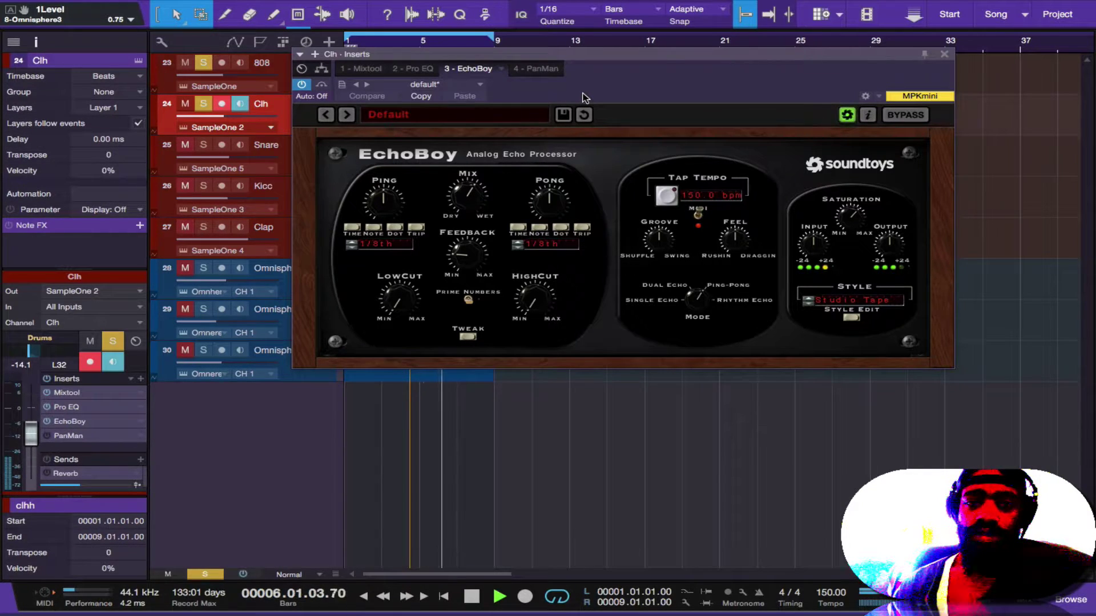
Step: Examine the Clh track's PanMan insert and activate it
left_click(540, 71)
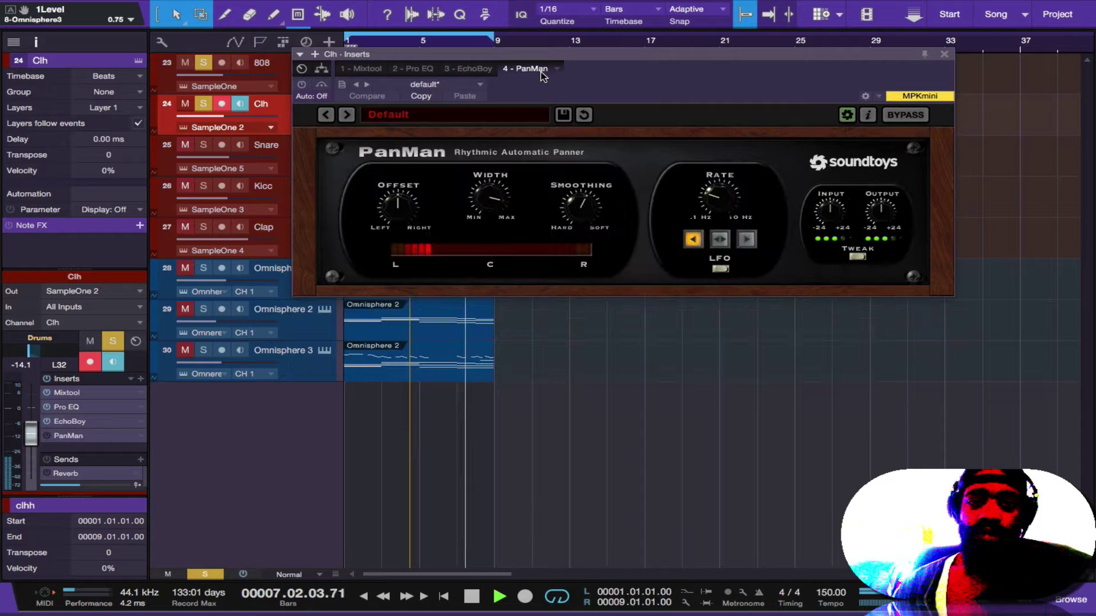
left_click(301, 85)
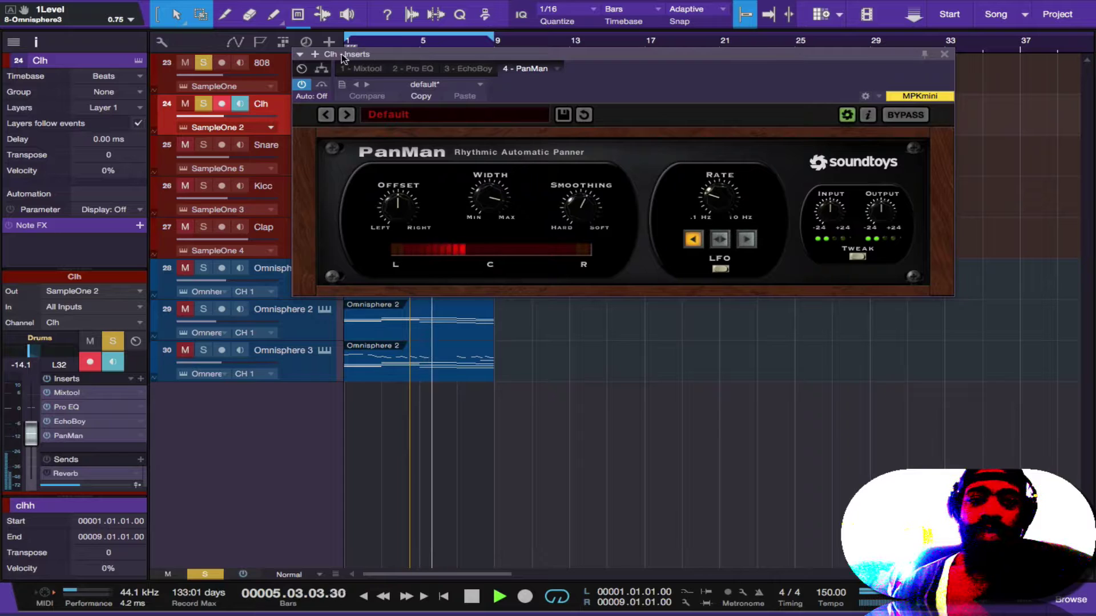
left_click(945, 55)
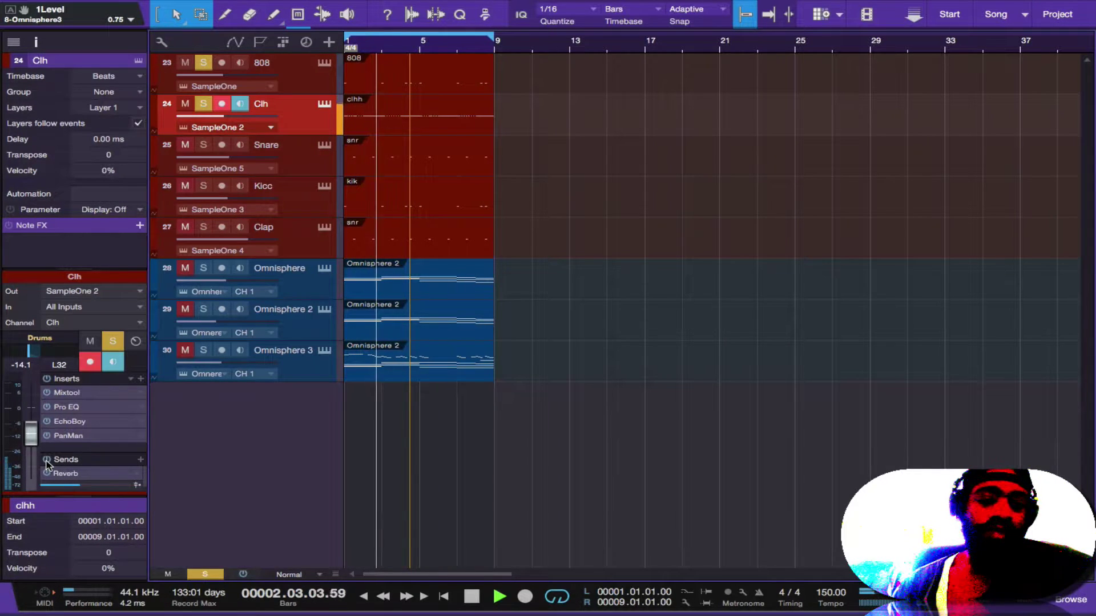
Step: Solo the Snare track and compare its sound with its Mixtool, Transient Master and EchoBoy inserts bypassed and active
left_click(305, 147)
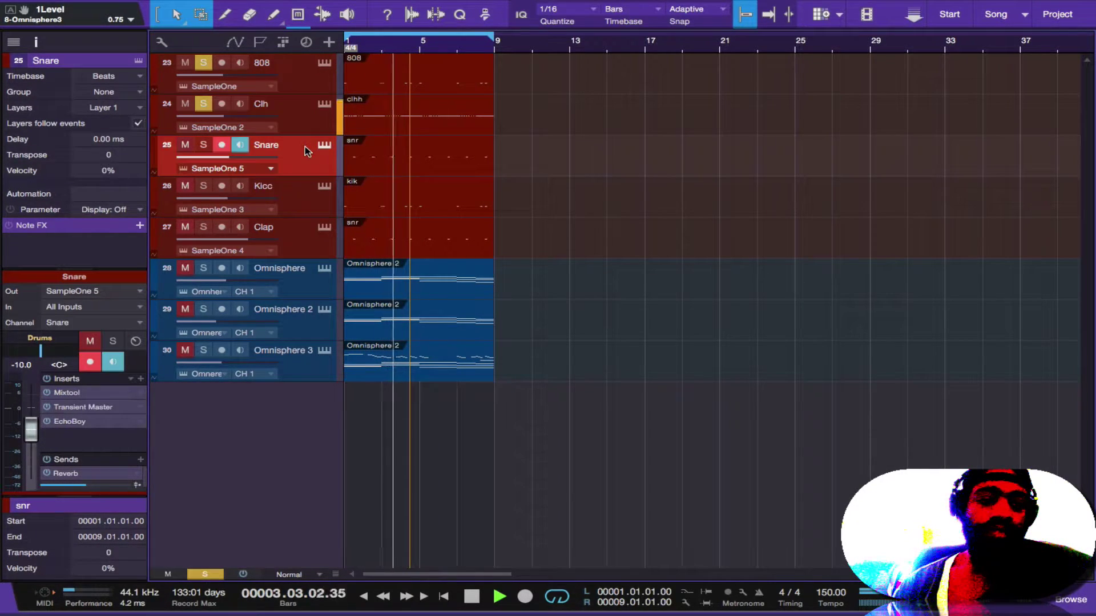
left_click(204, 145)
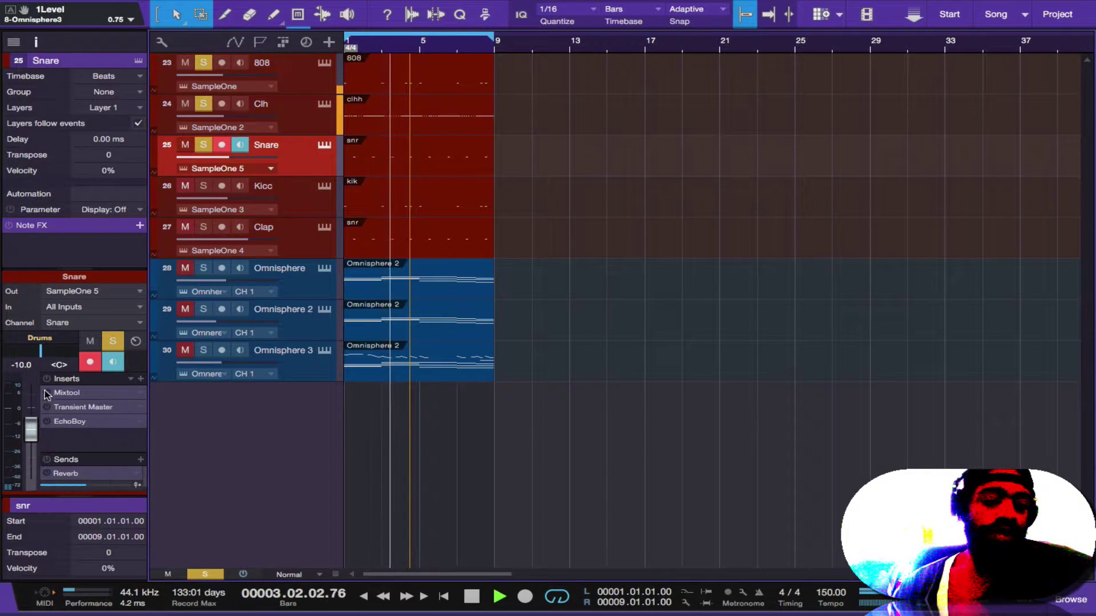
left_click(47, 422)
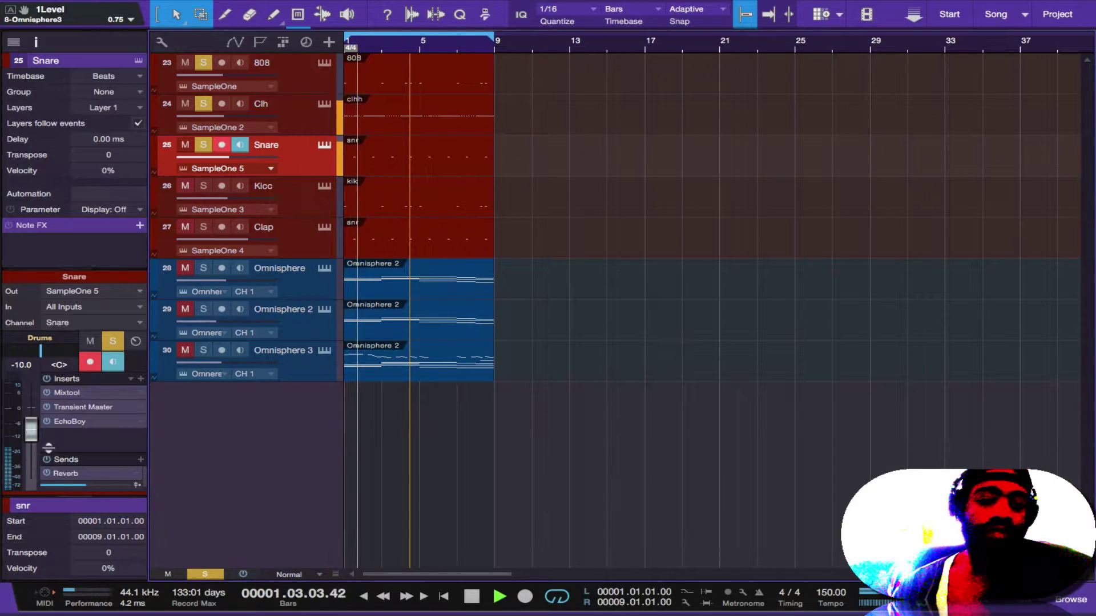
Step: Solo the Kicc track with the other drums, and compare the drums with and without the kick and the 808
left_click(242, 207)
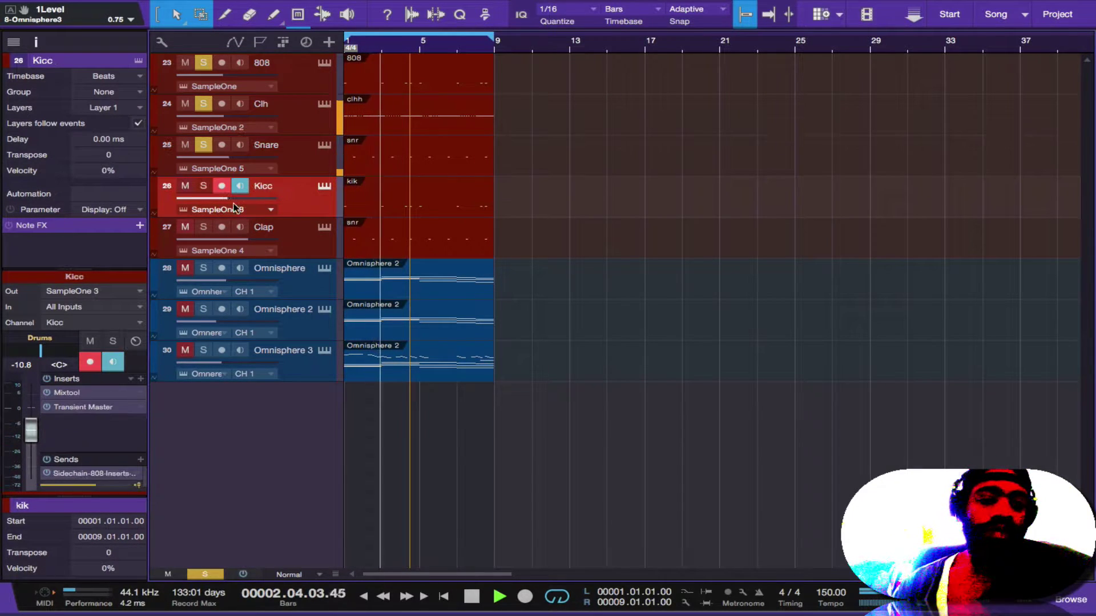
left_click(204, 187)
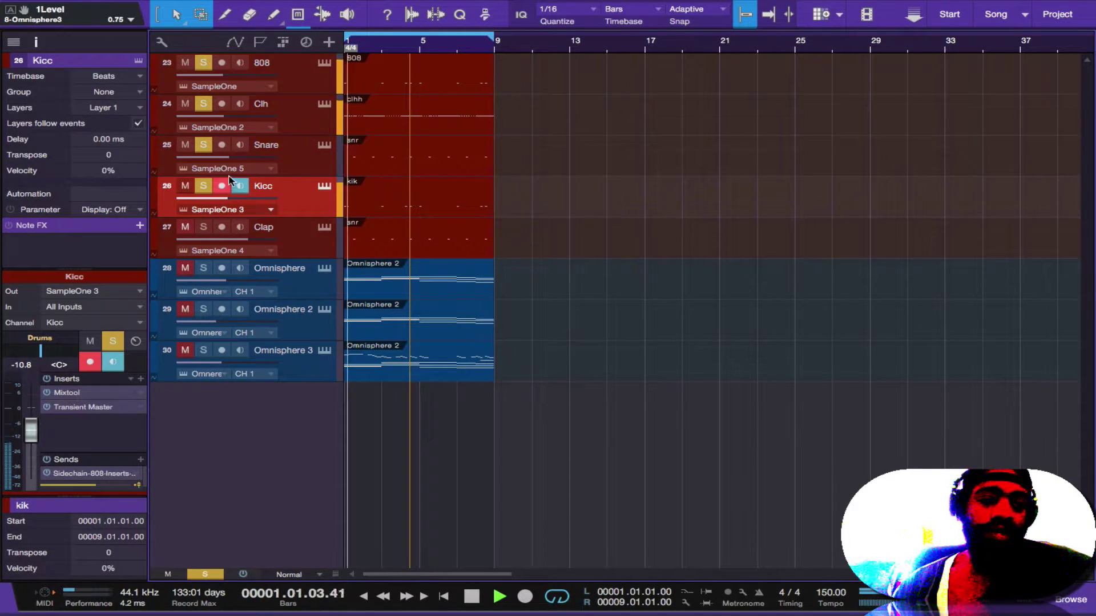
left_click(203, 187)
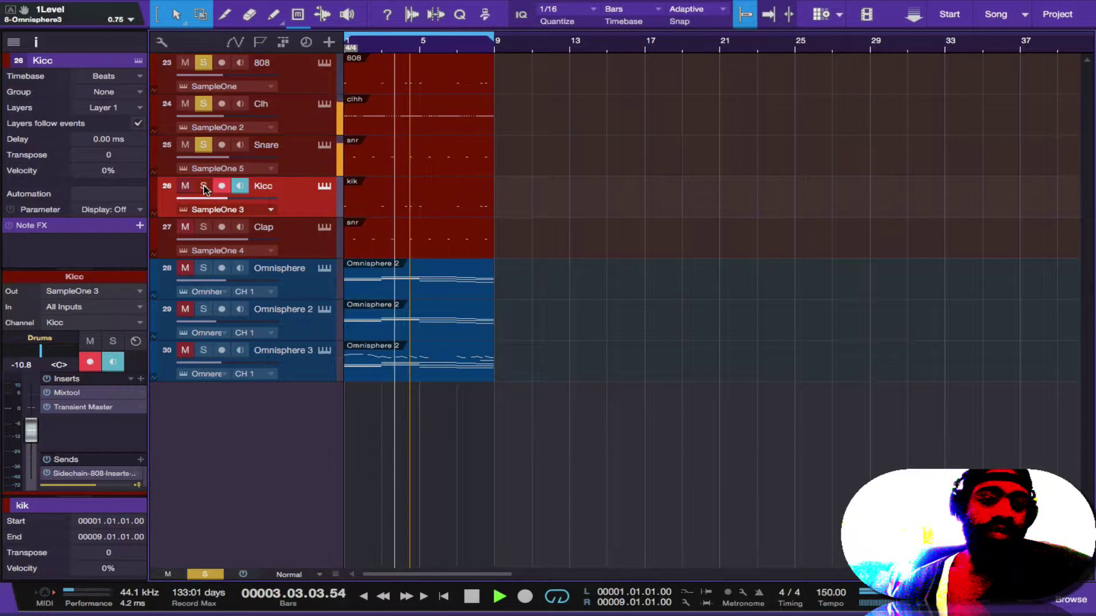
left_click(204, 186)
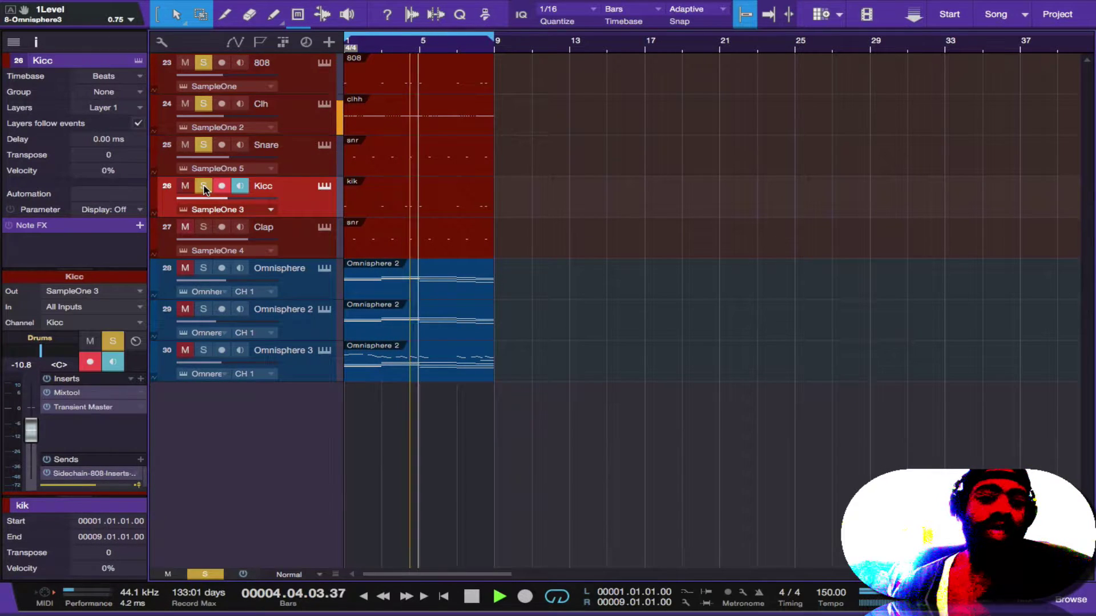
left_click(203, 63)
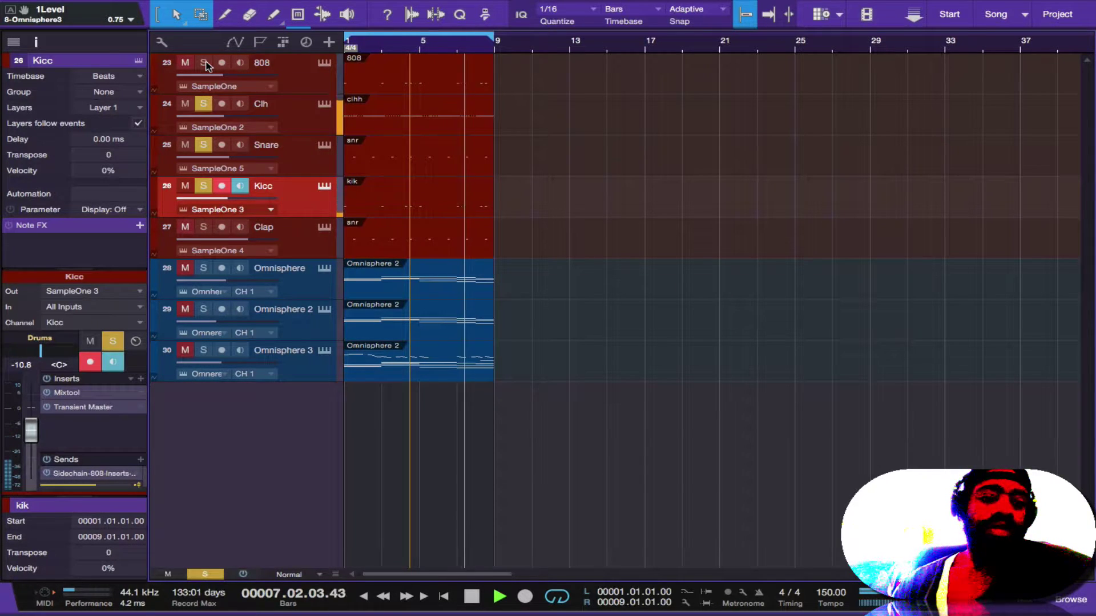
left_click(204, 63)
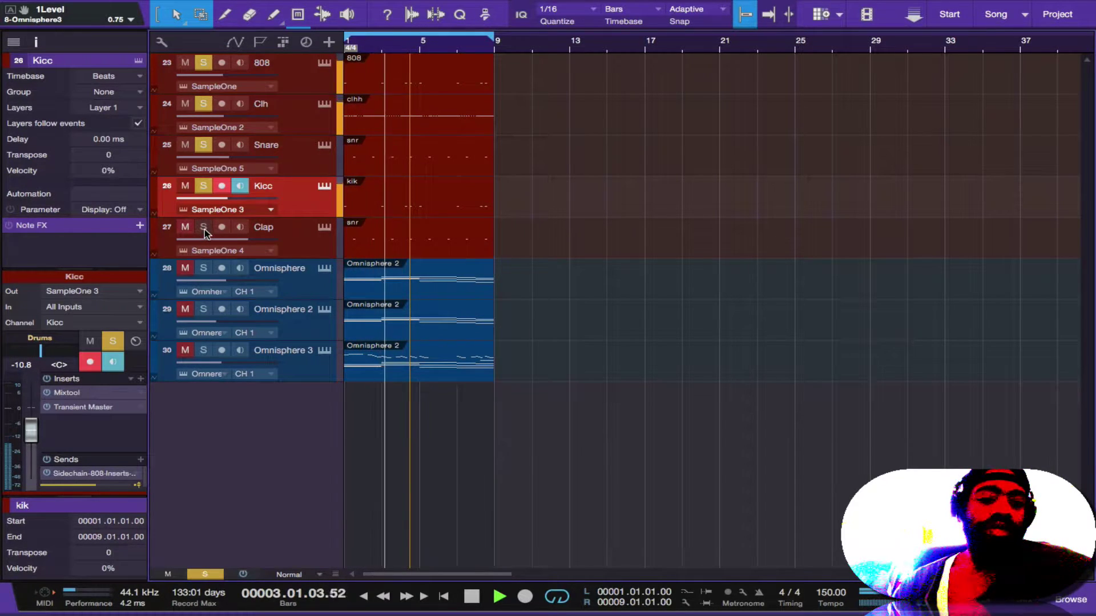
Step: Clear the solo from the 808, Clh, Snare and Kicc tracks so the full beat plays
left_click(204, 63)
left_click(204, 104)
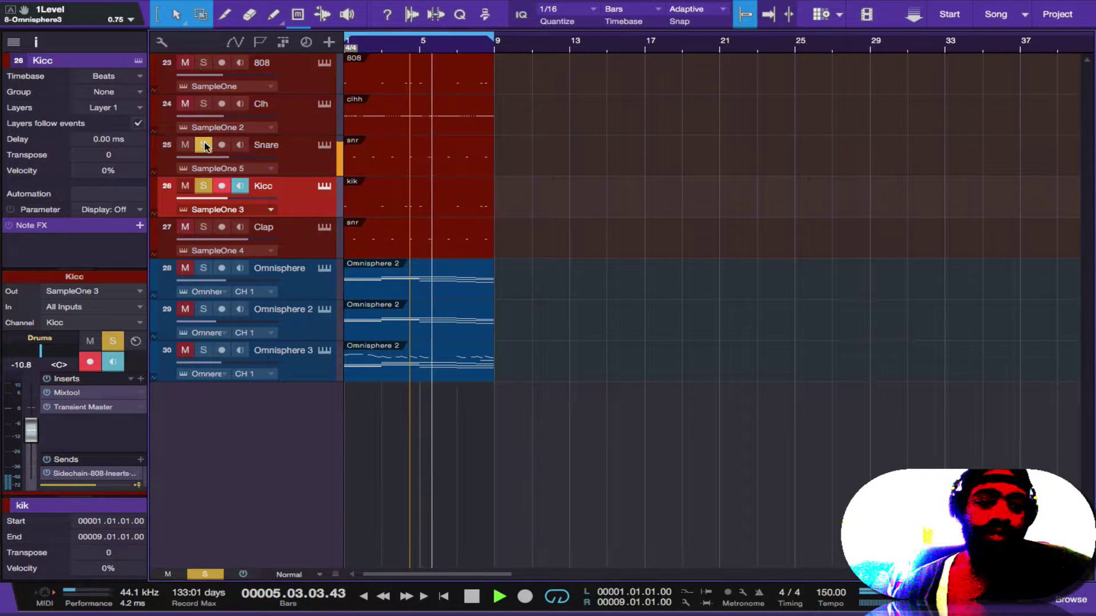
left_click(204, 145)
left_click(204, 186)
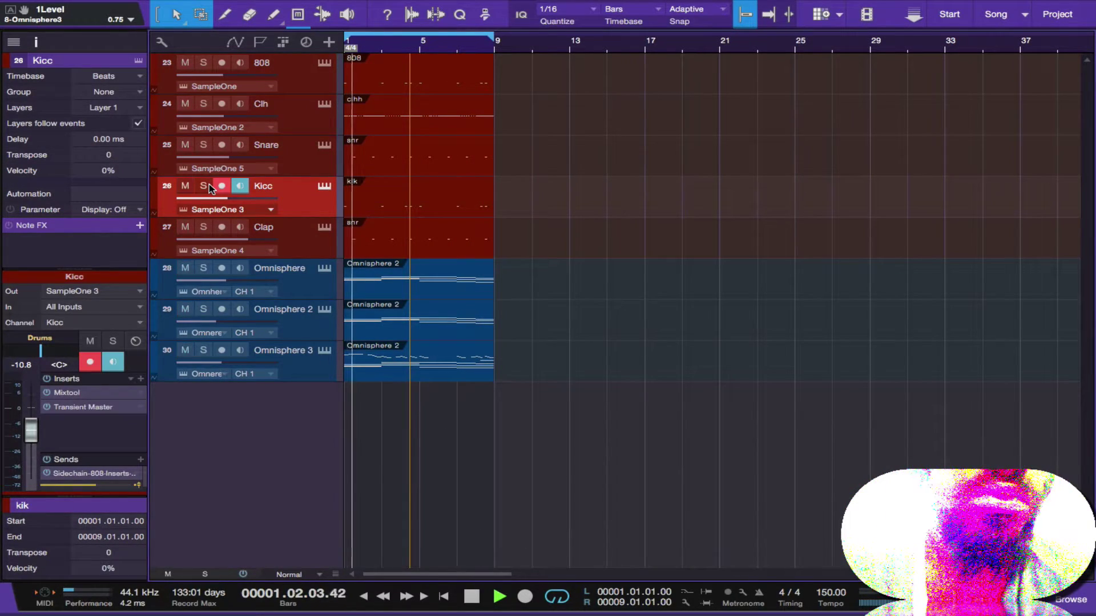
key("ctrl+s")
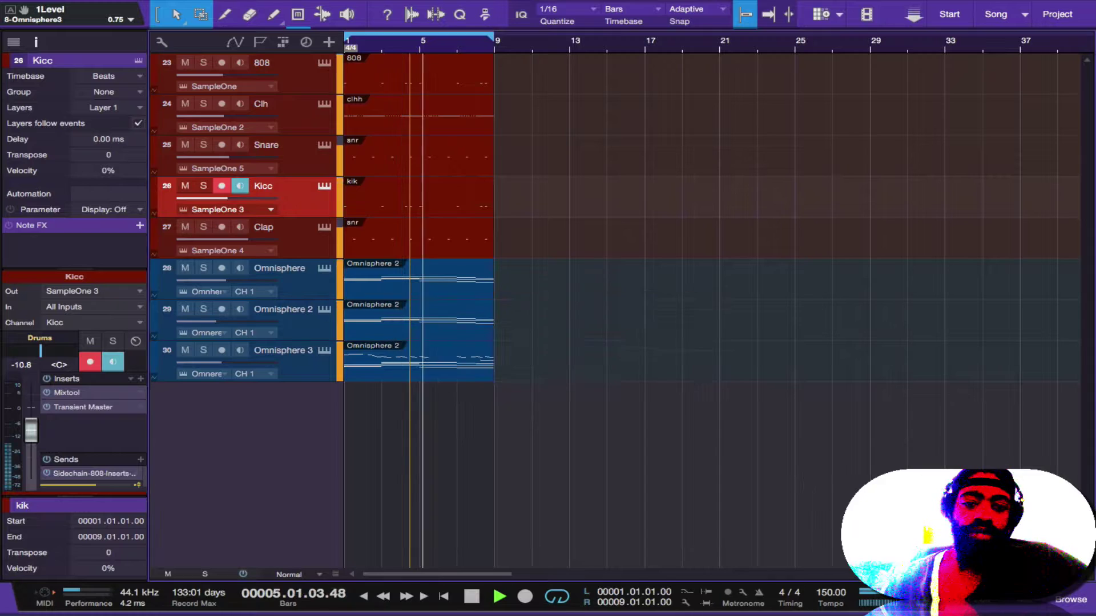
Step: Show the mixer console's bus channels and stop playback
left_click(1020, 607)
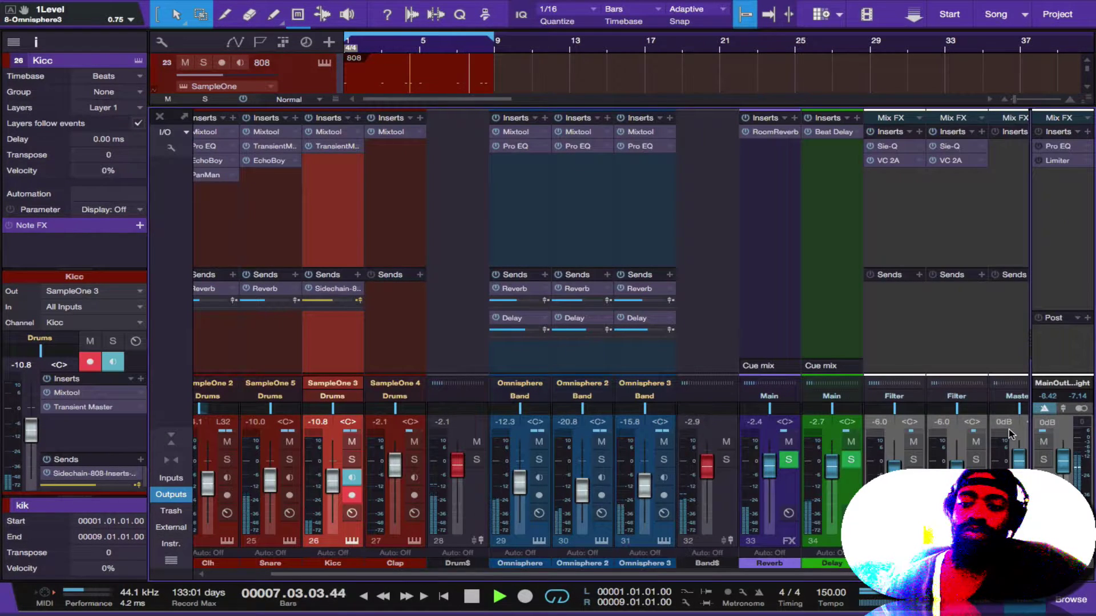
left_click(1043, 443)
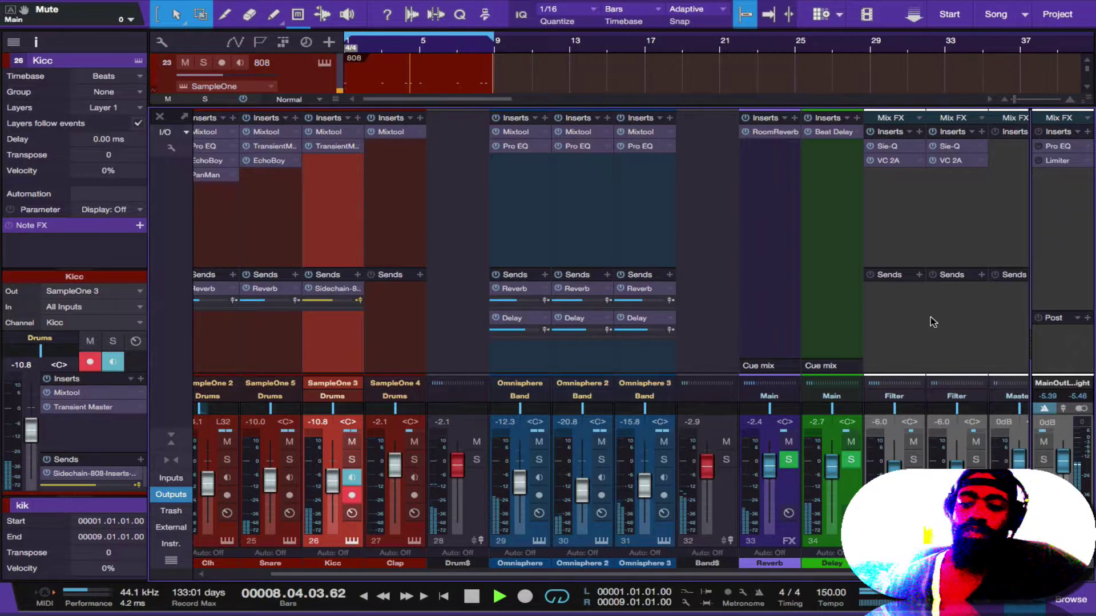
scroll(854, 211, "right", 3)
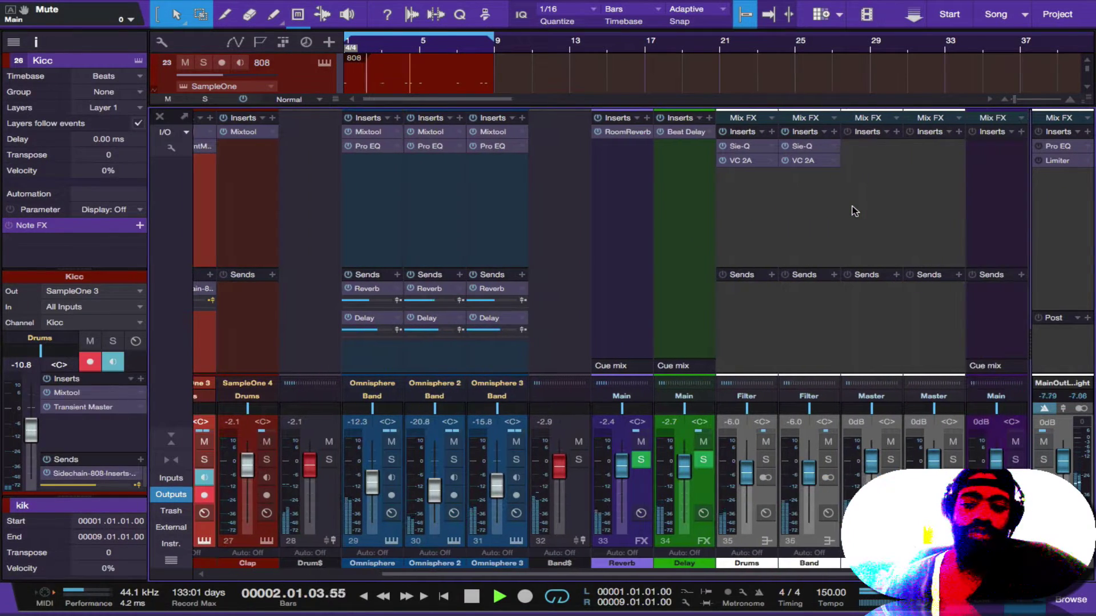
key("ctrl+s")
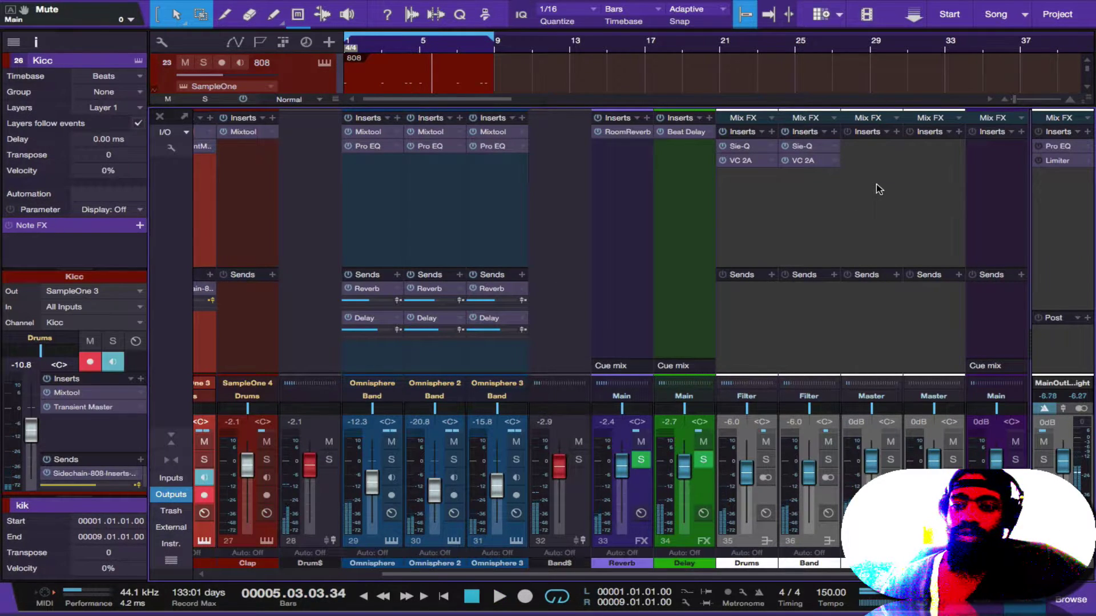
Step: Insert the PreSonus Pro EQ on the empty Filter bus in the mixer
left_click(896, 132)
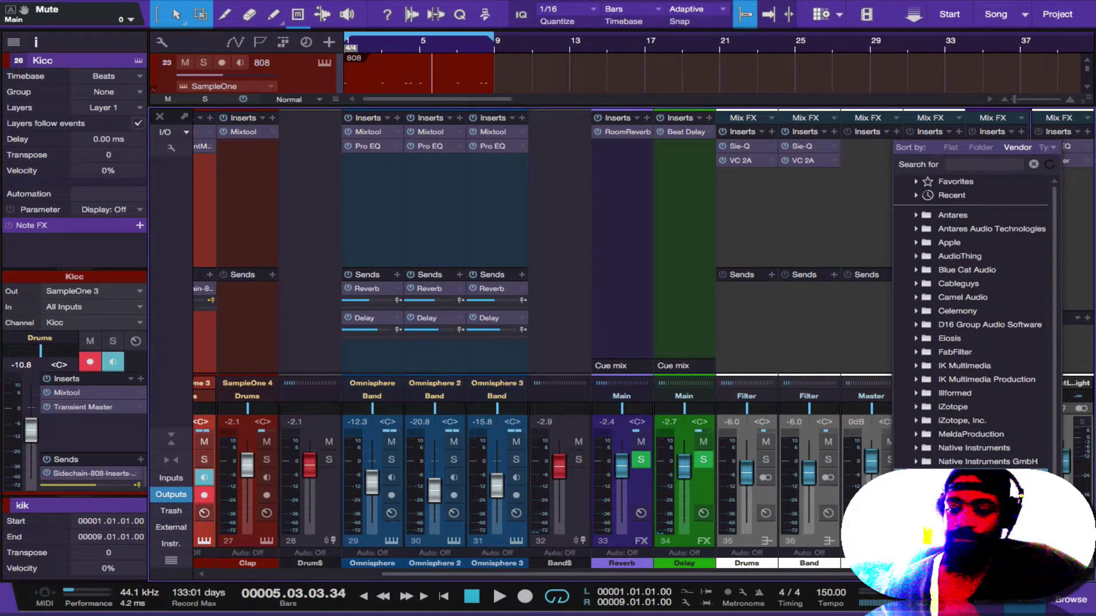
left_click(959, 475)
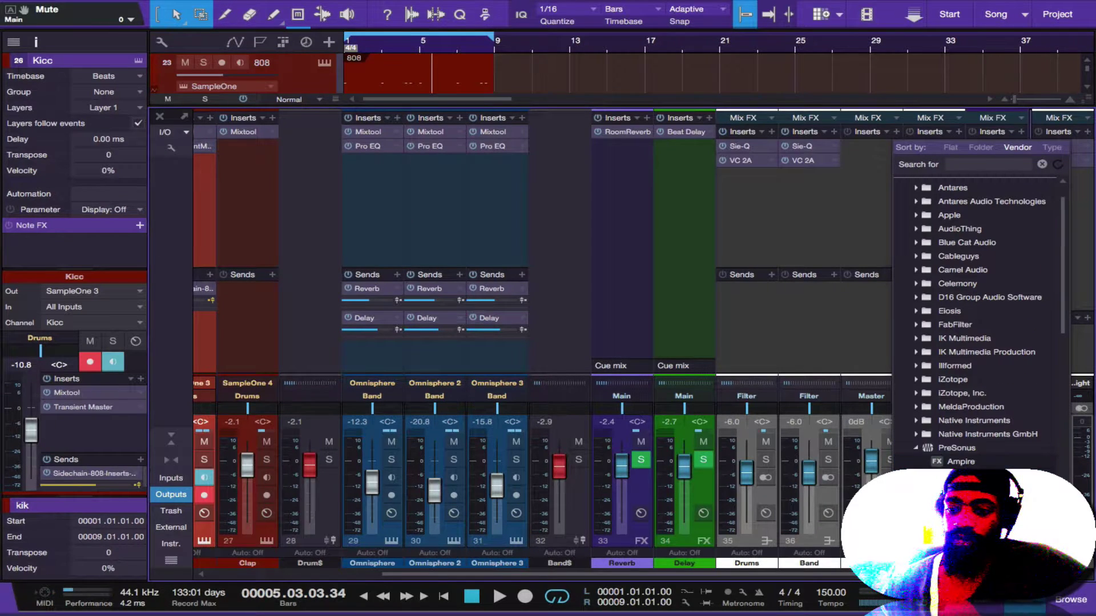
scroll(937, 402, "down", 10)
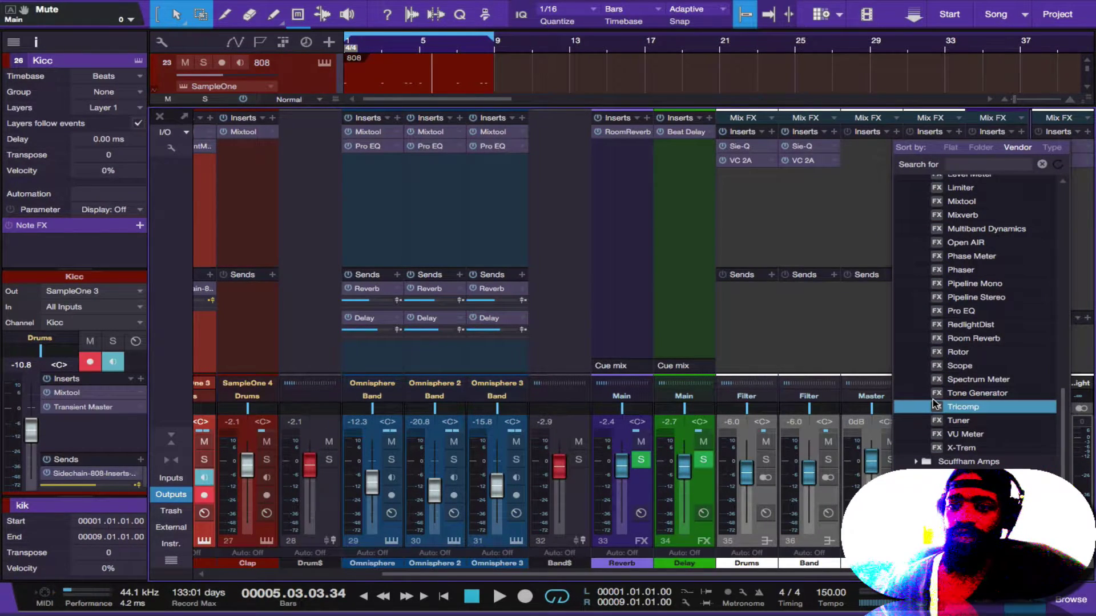
key("F5")
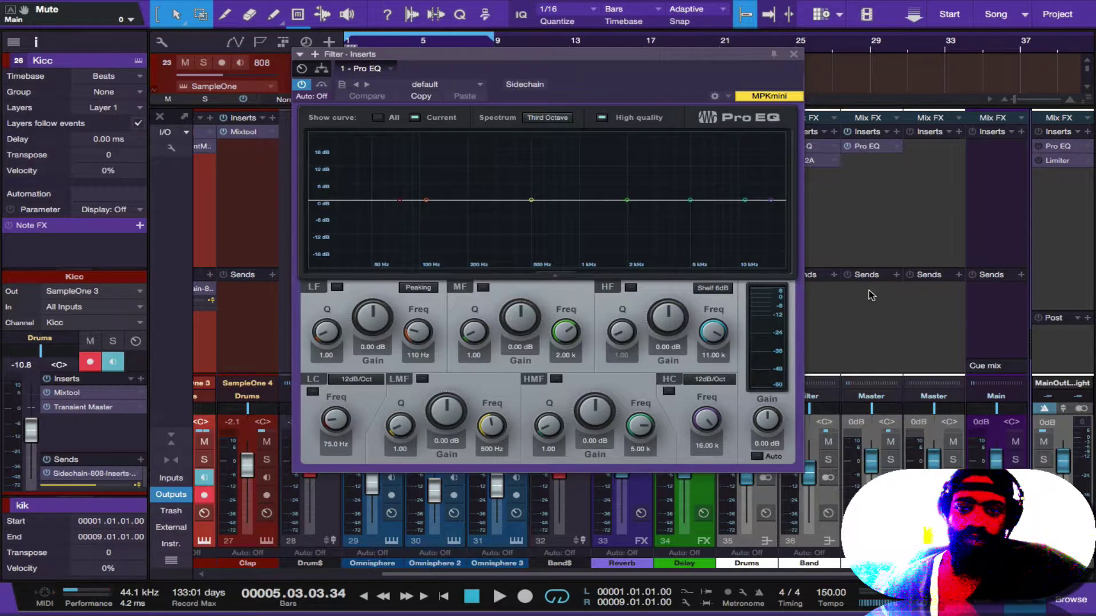
Step: Play the beat, enable the Filter bus EQ's high cut at 48dB/Oct, and lower its frequency to about 12.19 kHz
key("space")
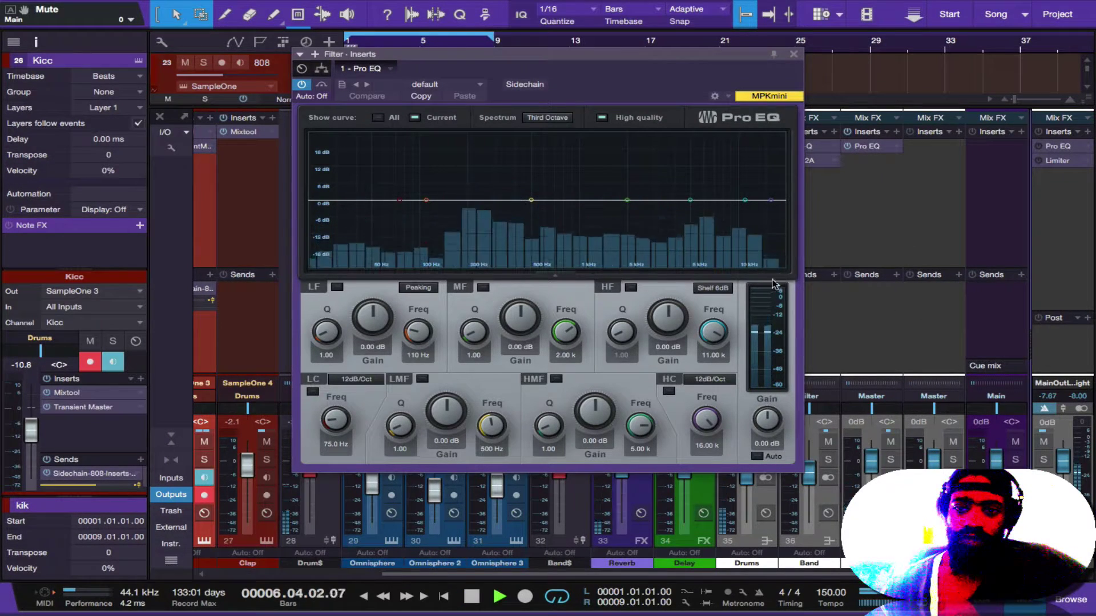
left_click(668, 391)
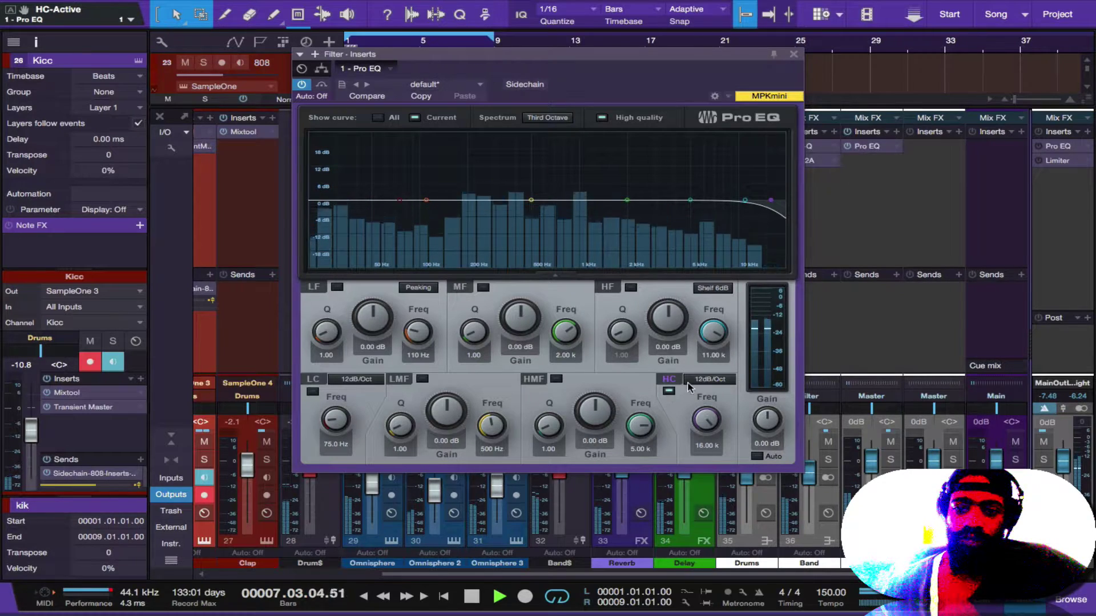
left_click(722, 379)
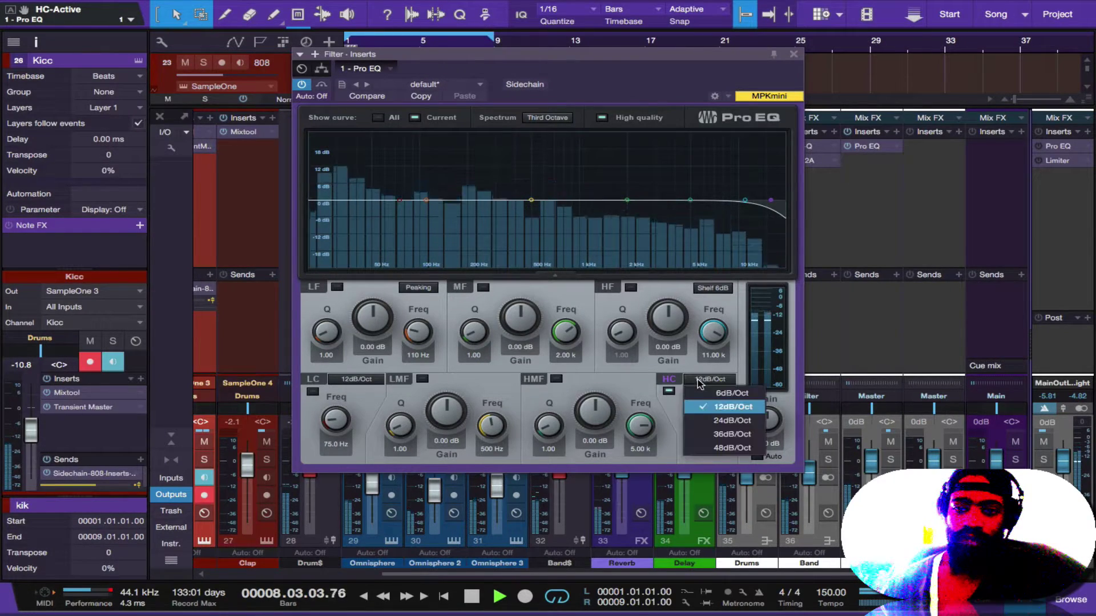
left_click(708, 449)
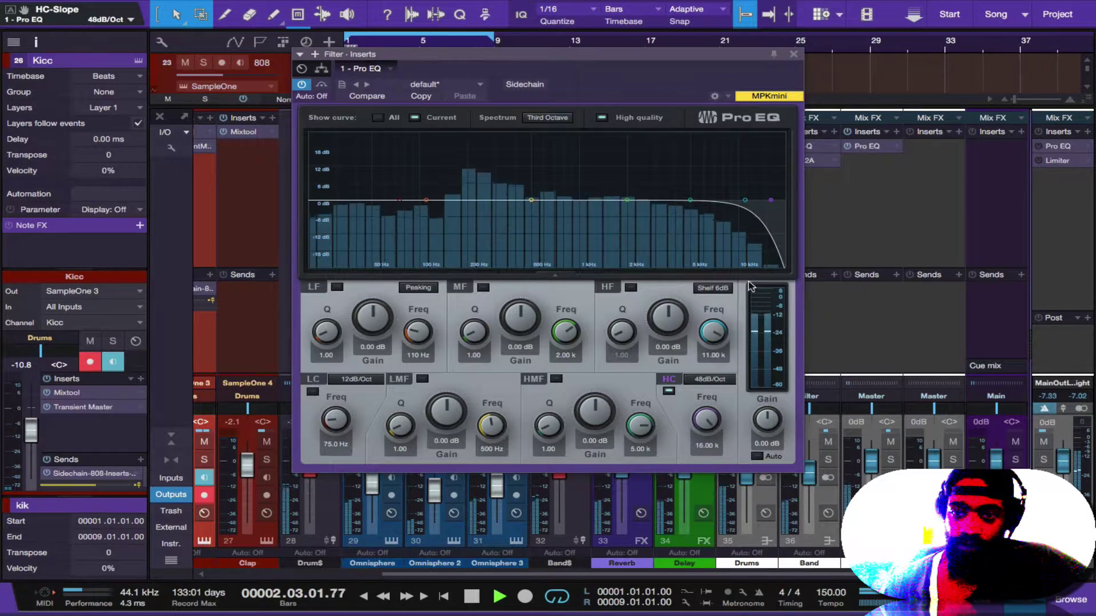
left_click_drag(771, 201, 750, 228)
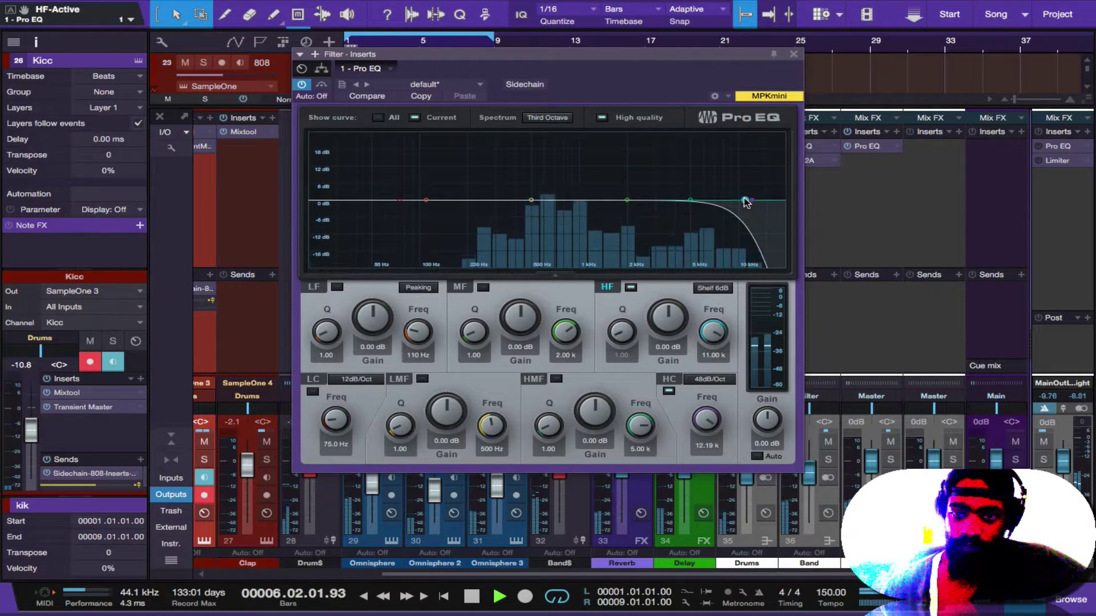
Step: Shape the Filter bus EQ with a 6.59 dB high shelf at 2.64 kHz, a 9.68 kHz high cut and -1.98 dB output gain
left_click_drag(745, 201, 644, 175)
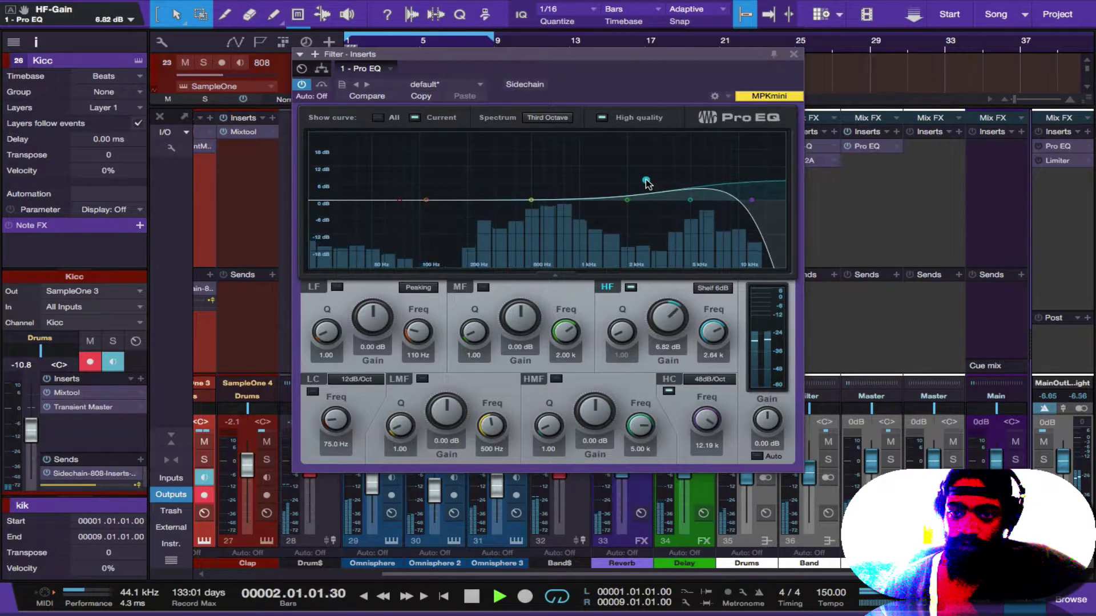
left_click_drag(753, 204, 739, 217)
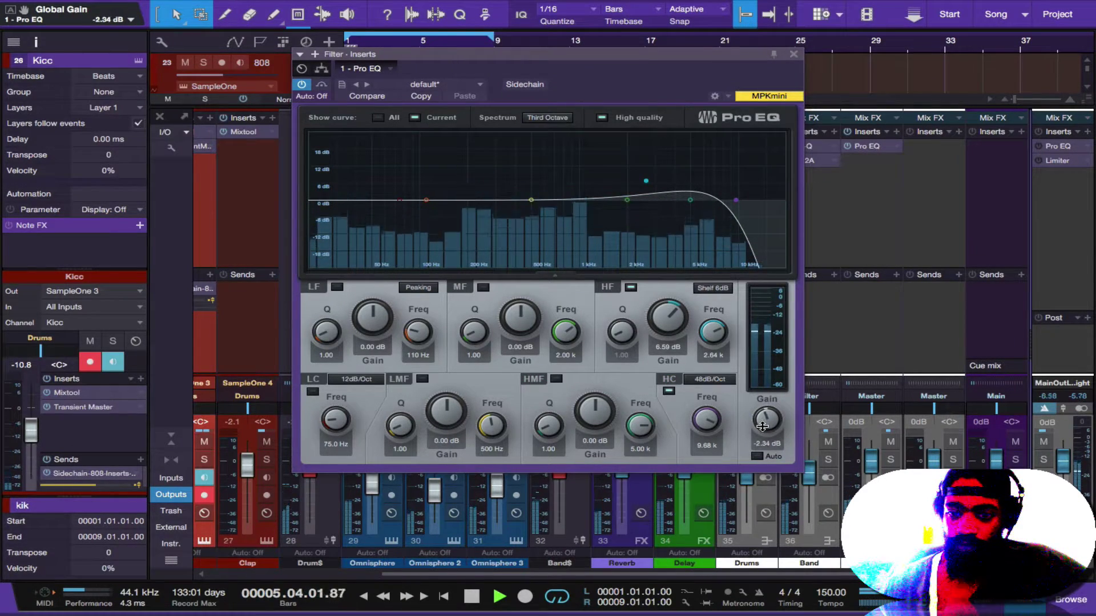
scroll(763, 426, "up", 1)
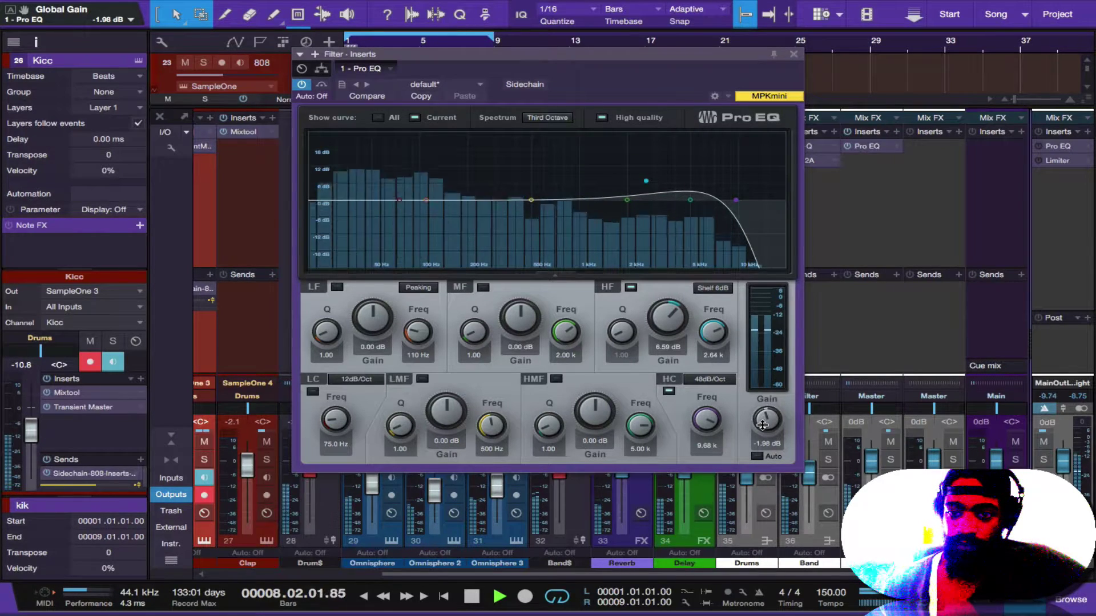
Step: Save the song with the Filter bus EQ settings and close the EQ window
key("ctrl+s")
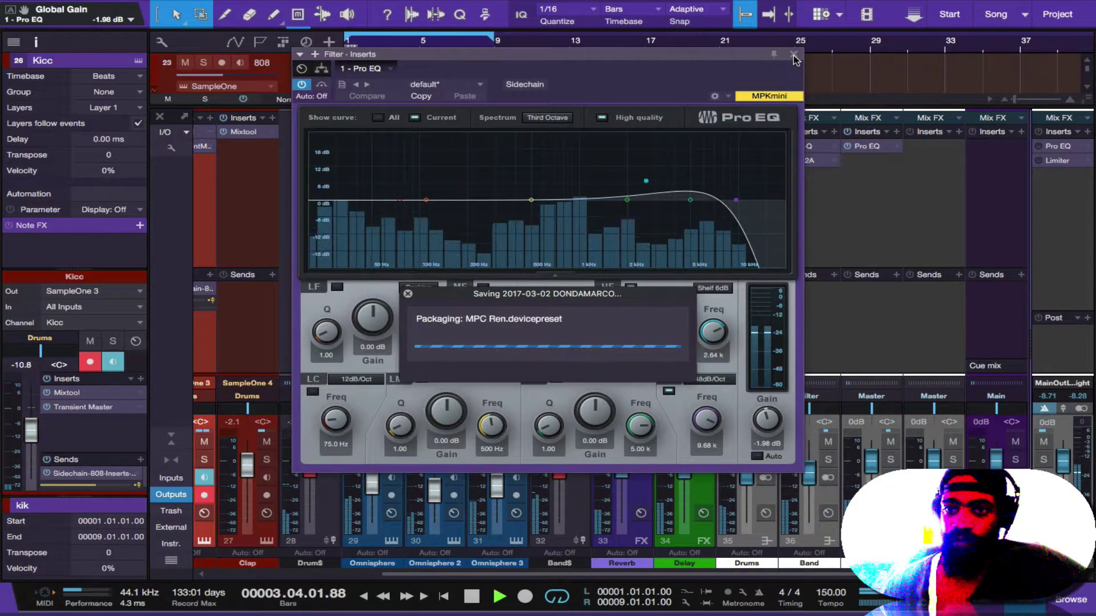
left_click(794, 55)
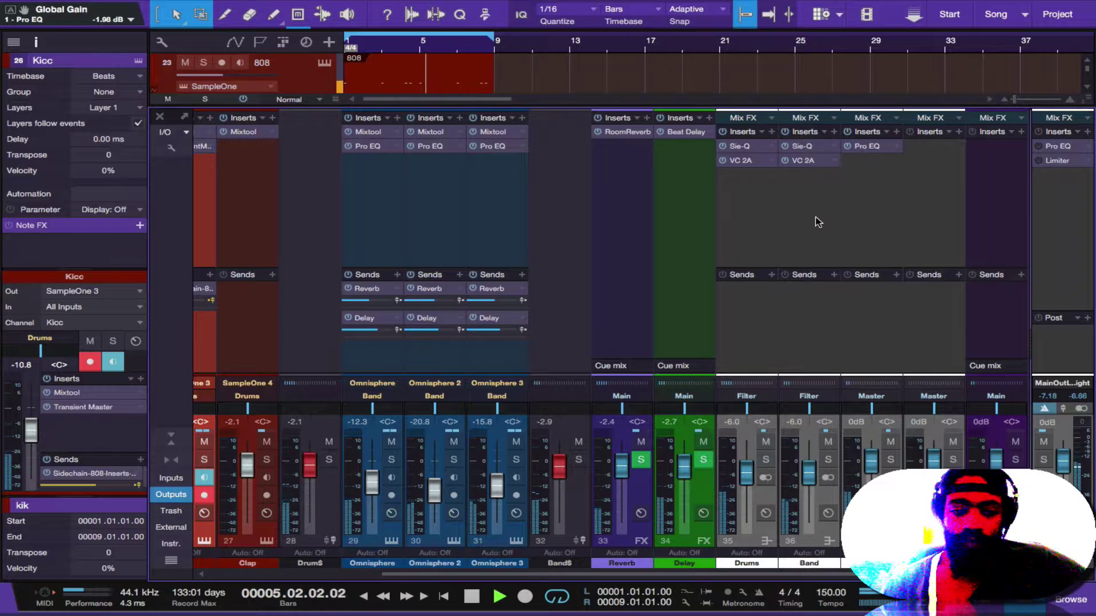
key("ctrl+s")
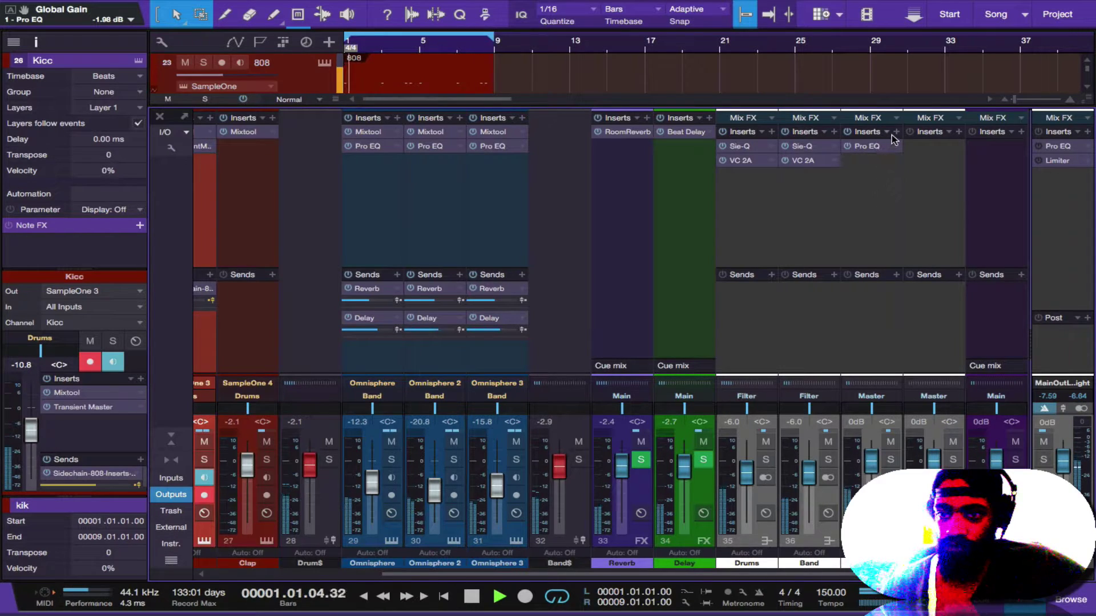
Step: Review the Drums bus's Sie-Q and VC 2A inserts, toggling the Sie-Q bypass to compare the sound with and without it
left_click(746, 152)
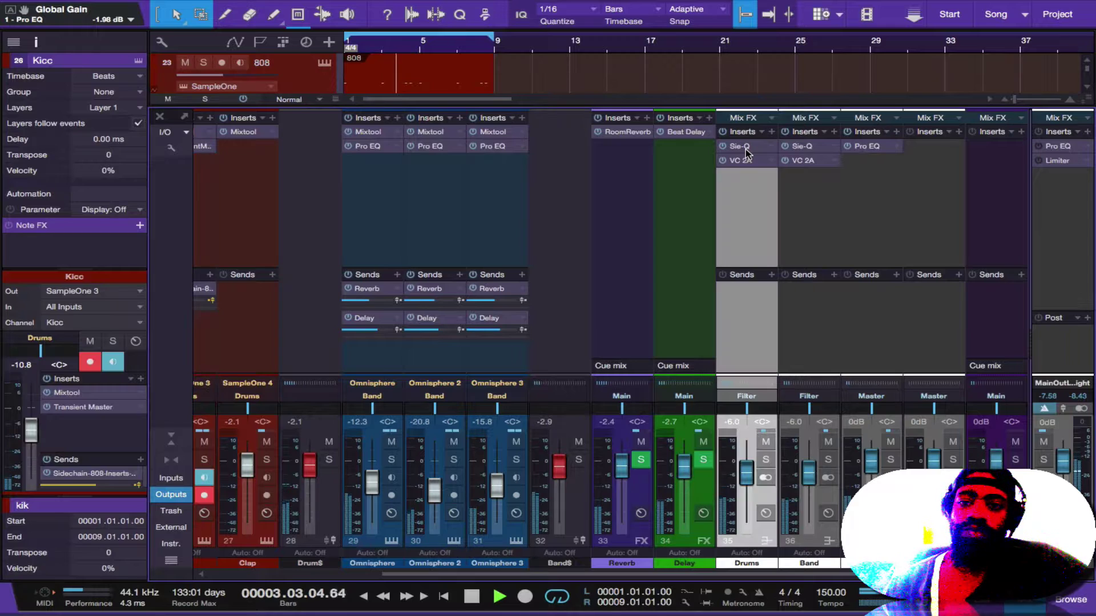
double_click(745, 152)
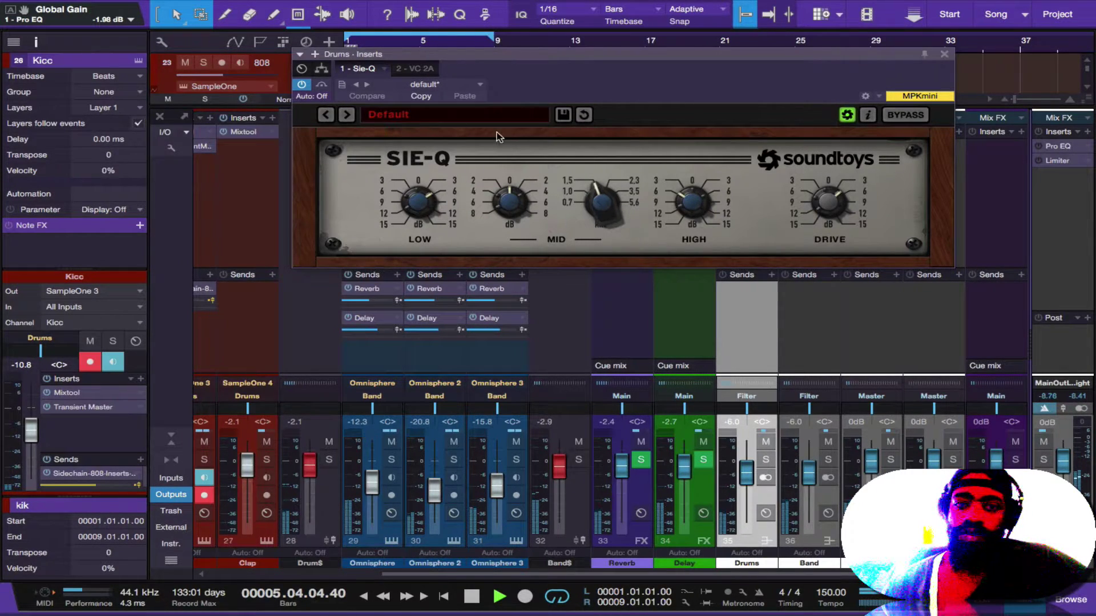
left_click(323, 86)
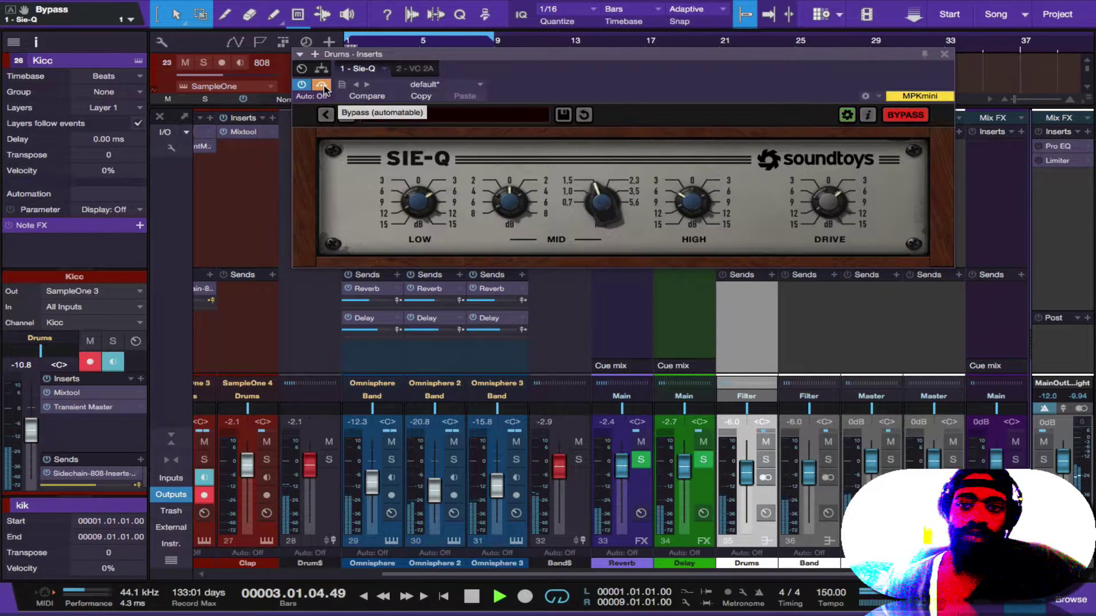
left_click(944, 55)
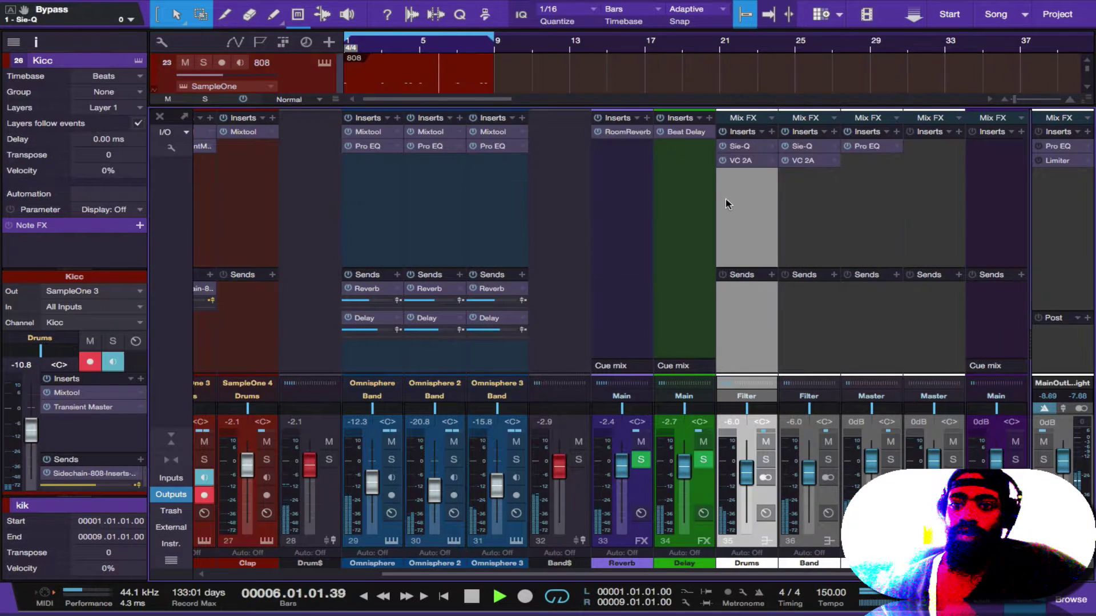
left_click(750, 165)
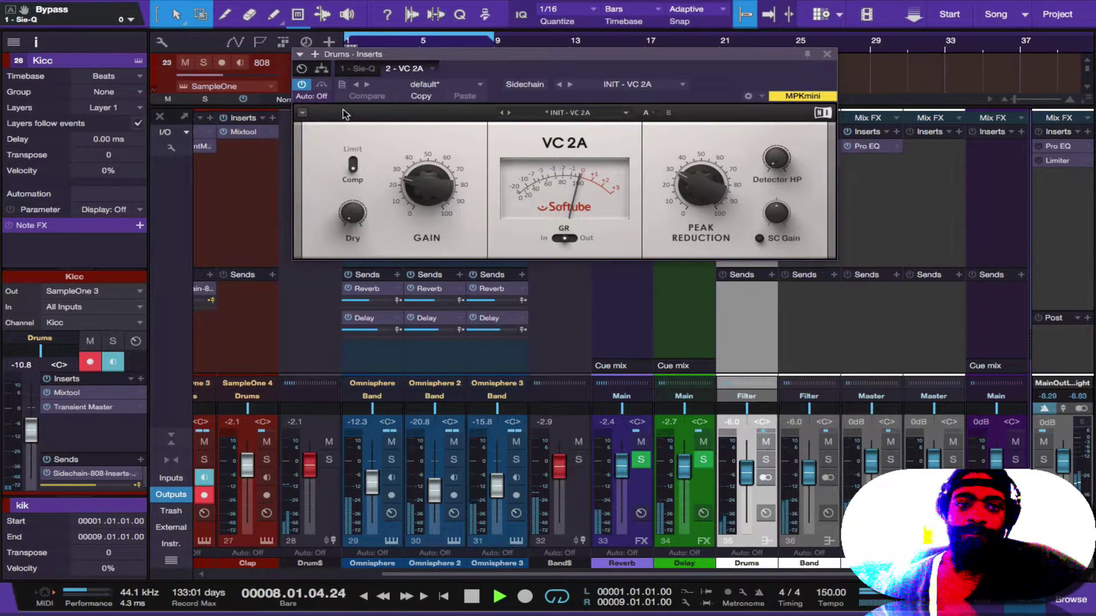
left_click(303, 85)
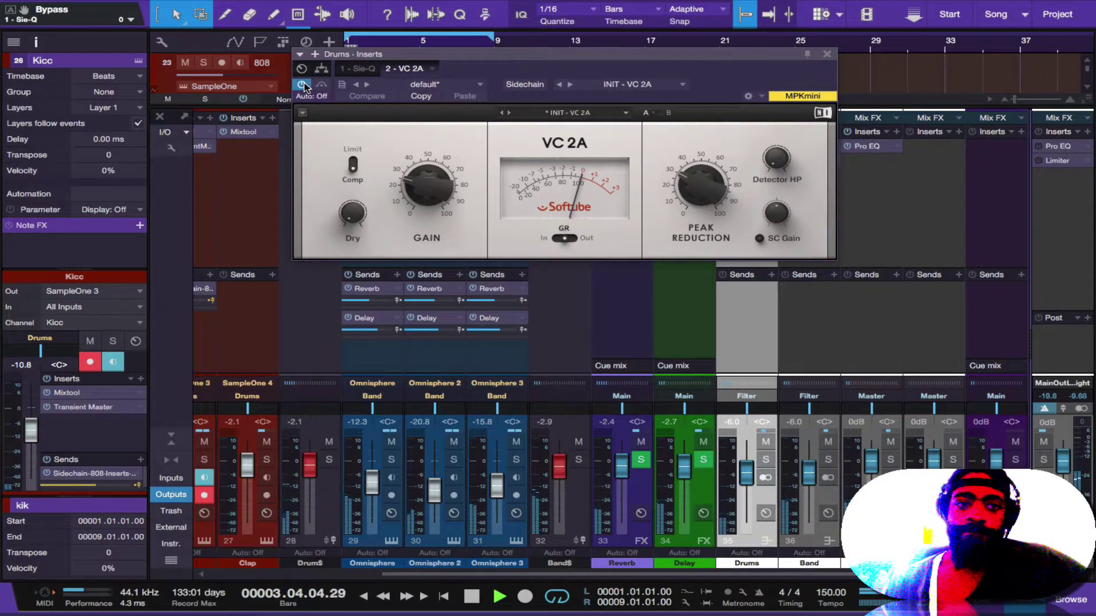
left_click(828, 53)
Step: Review the Band bus's Sie-Q and VC 2A inserts with a Sie-Q bypass comparison, and save the song
left_click(804, 148)
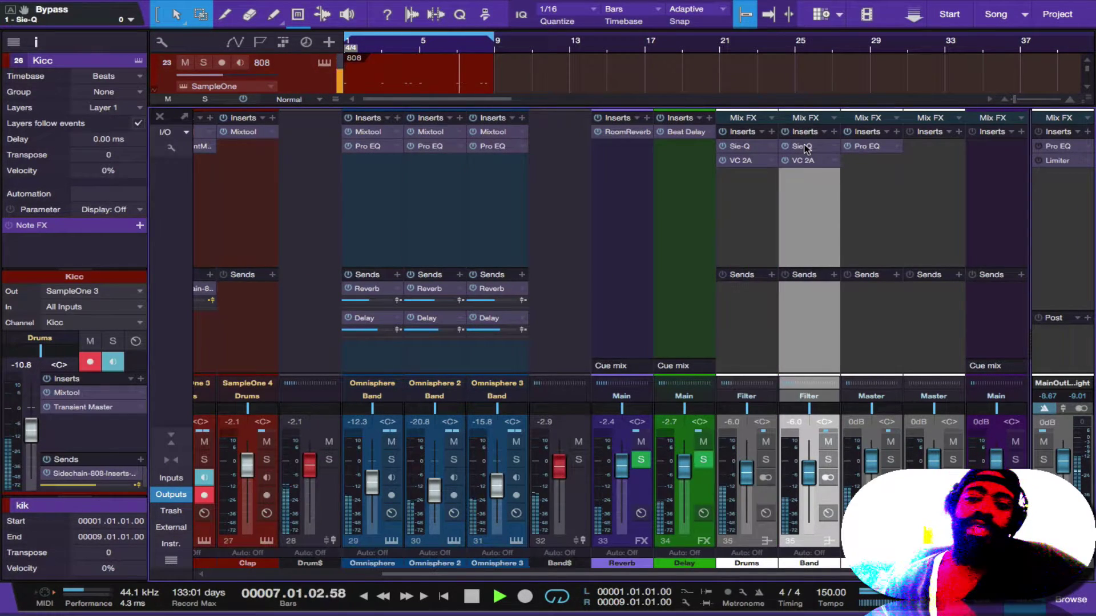
double_click(805, 148)
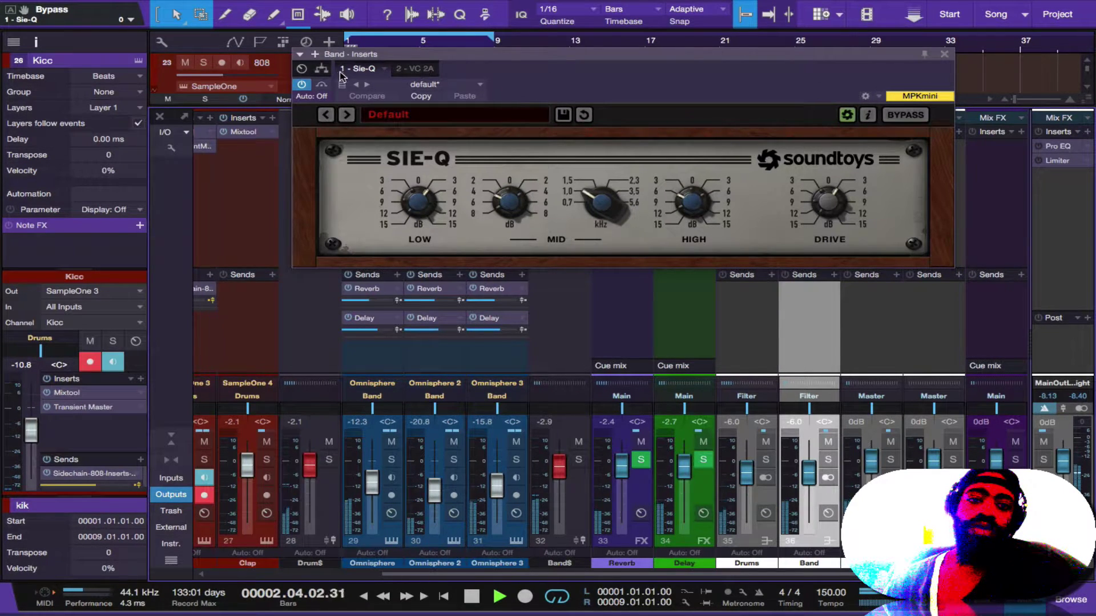
left_click(321, 86)
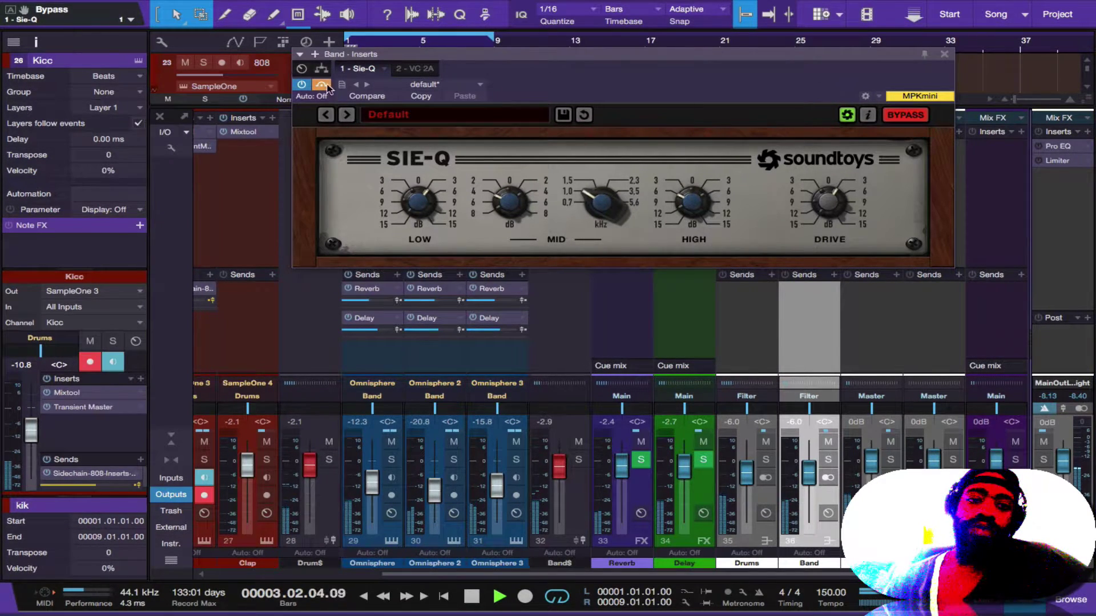
left_click(407, 69)
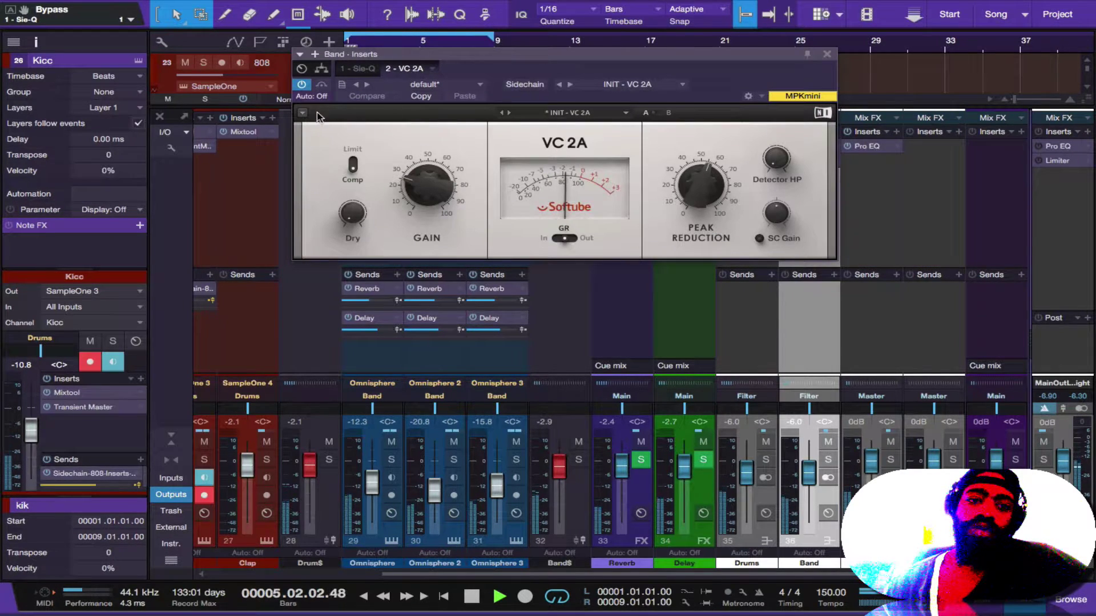
left_click(363, 70)
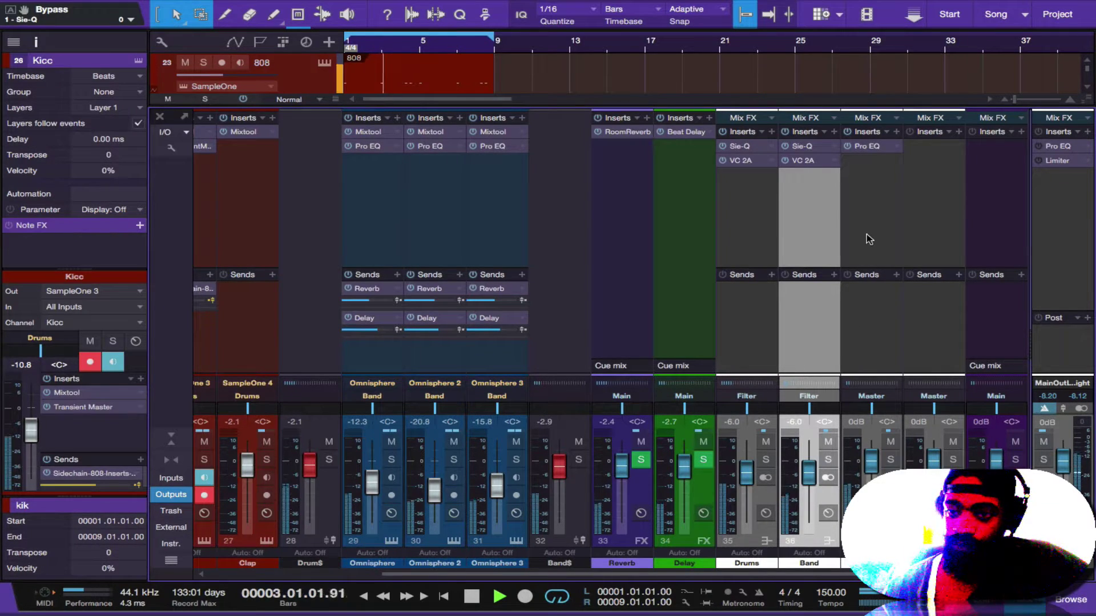
key("ctrl+s")
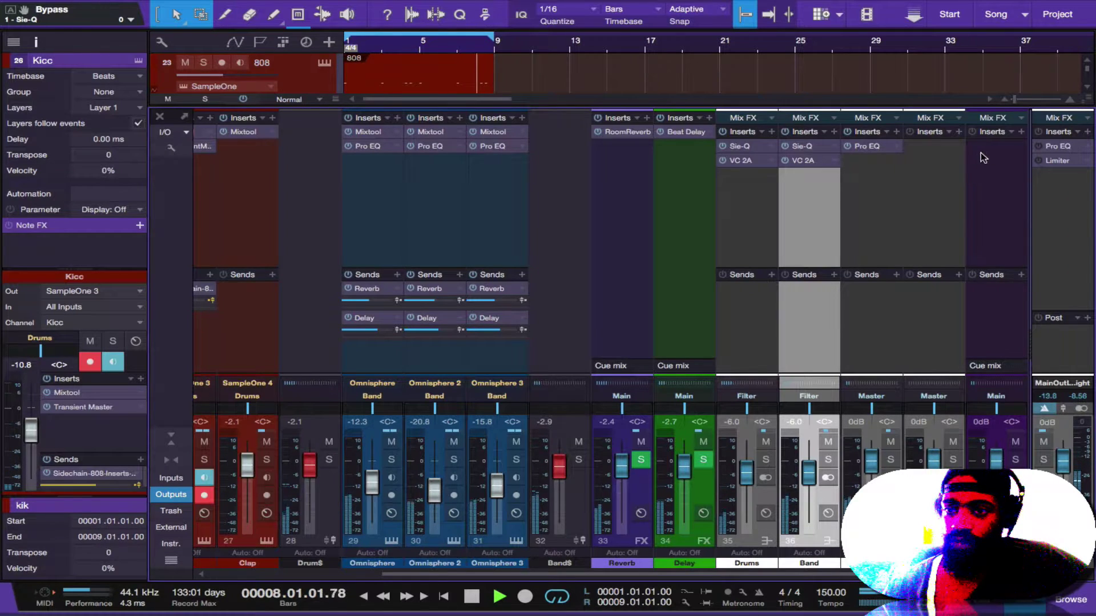
Step: Try the Clean The Mud and Dynamic Detail chains from LIT MASTERING PRESETS on the Master bus inserts
left_click(1012, 135)
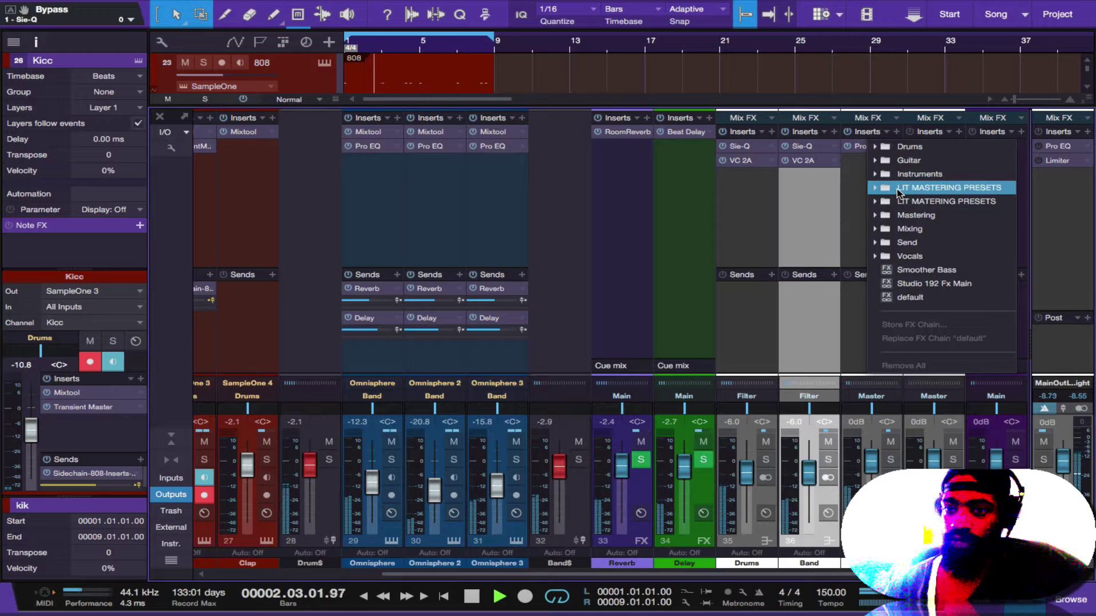
left_click(899, 191)
left_click(898, 199)
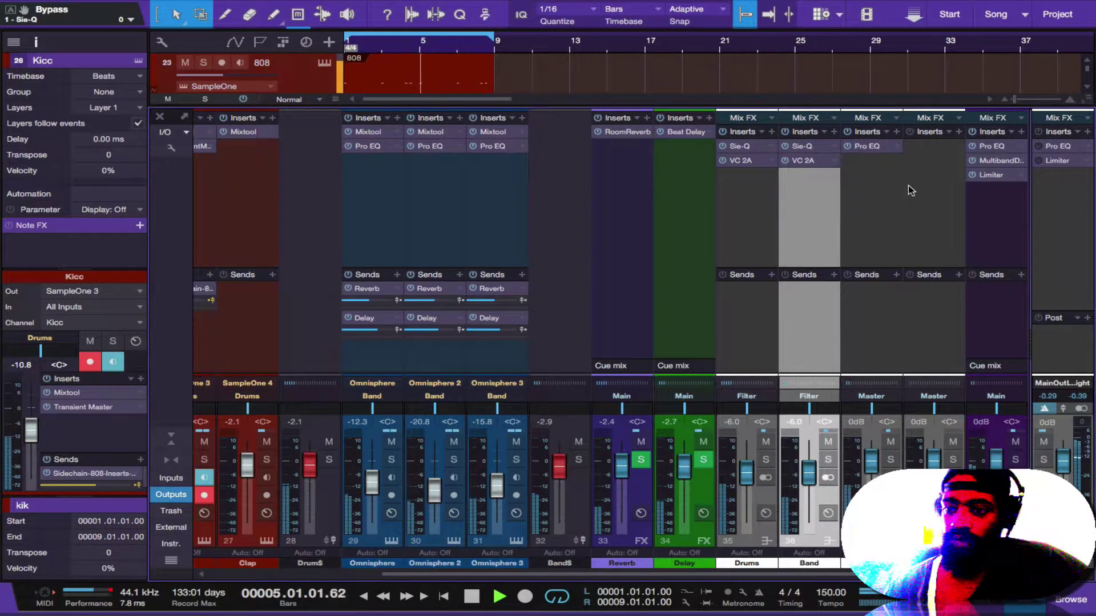
left_click(1013, 134)
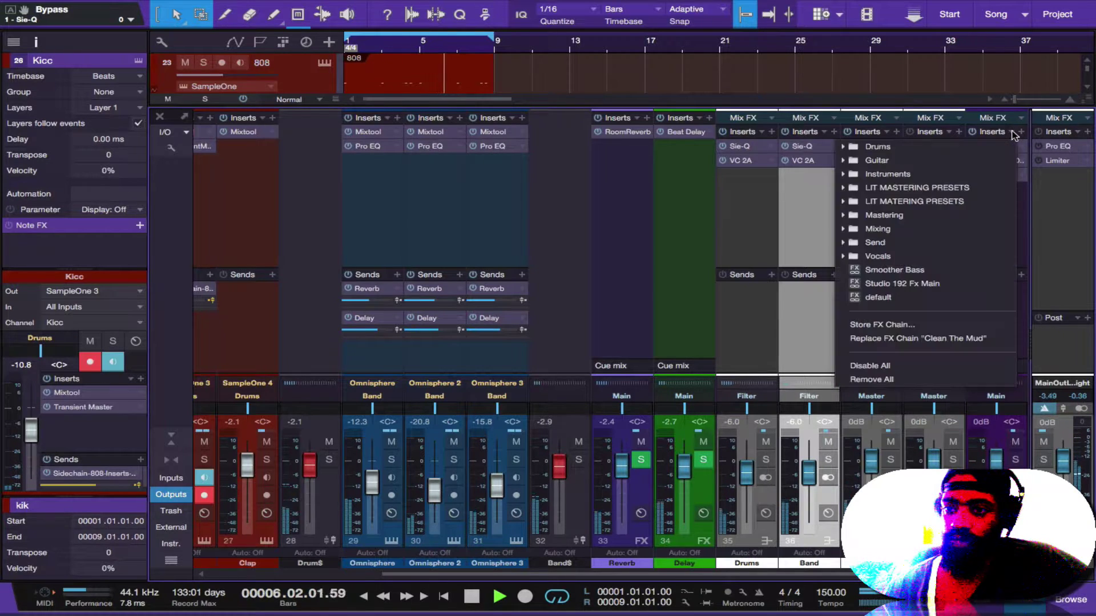
left_click(991, 190)
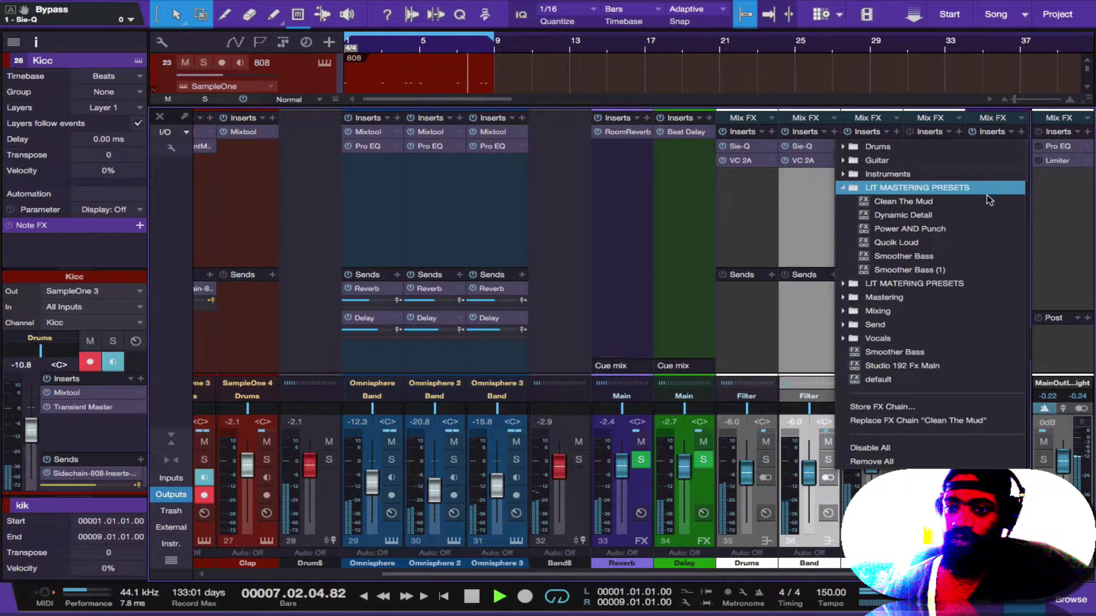
left_click(987, 215)
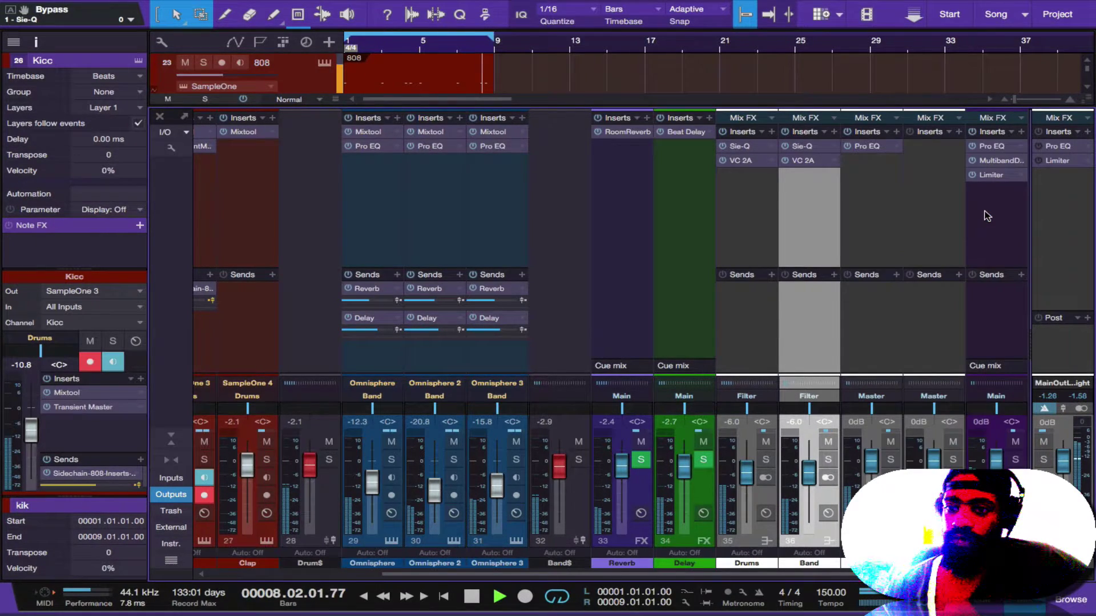
Step: Load the Power AND Punch chain from LIT MASTERING PRESETS on the Master bus, and reopen the chain presets for browsing
left_click(1013, 134)
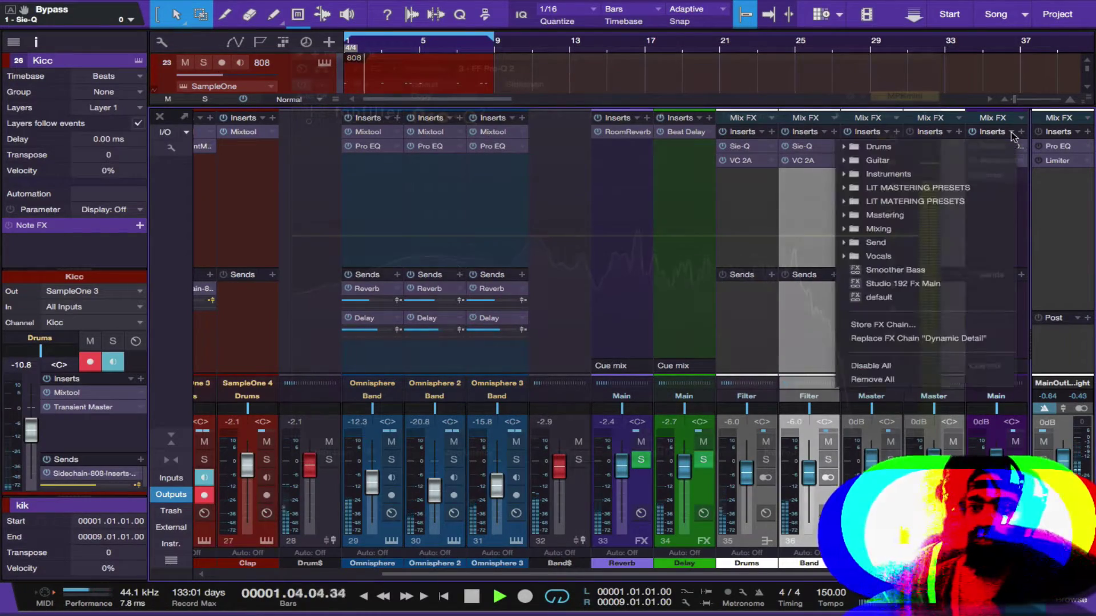
left_click(990, 190)
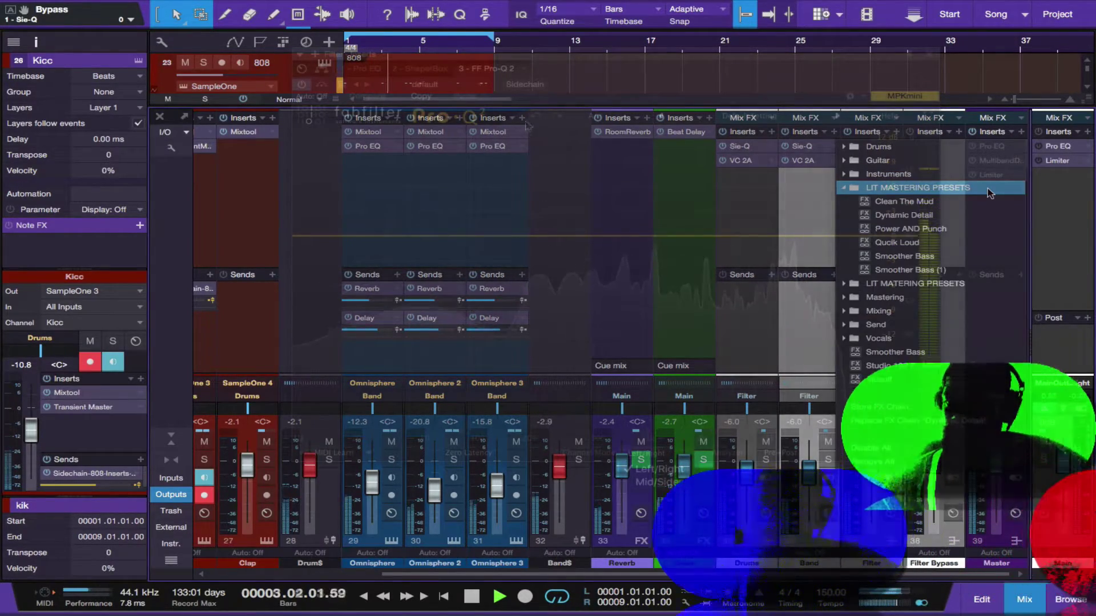
left_click(986, 231)
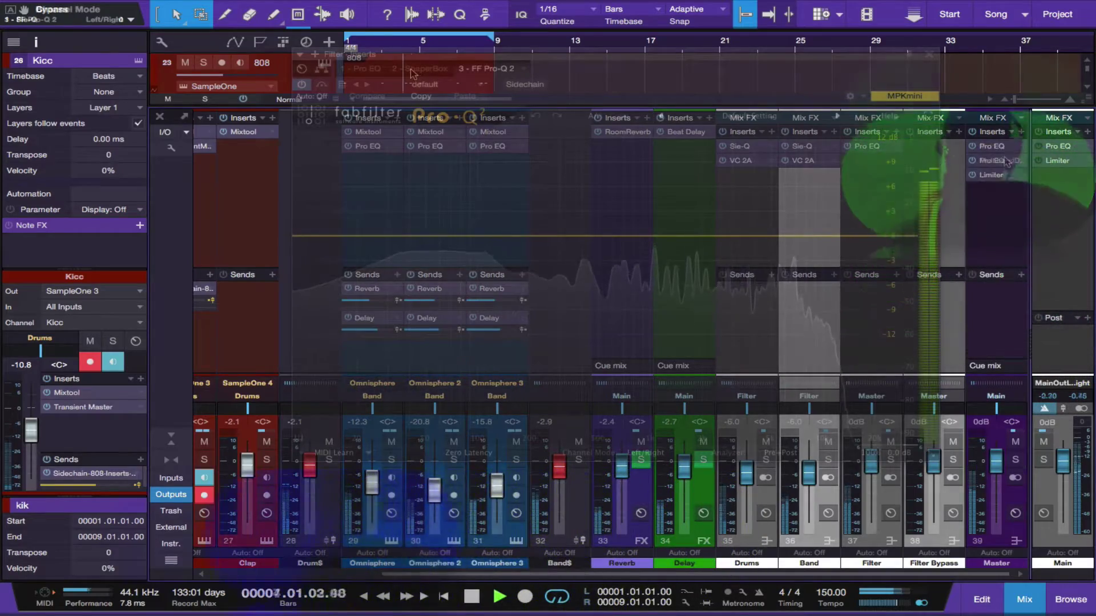
left_click(1012, 134)
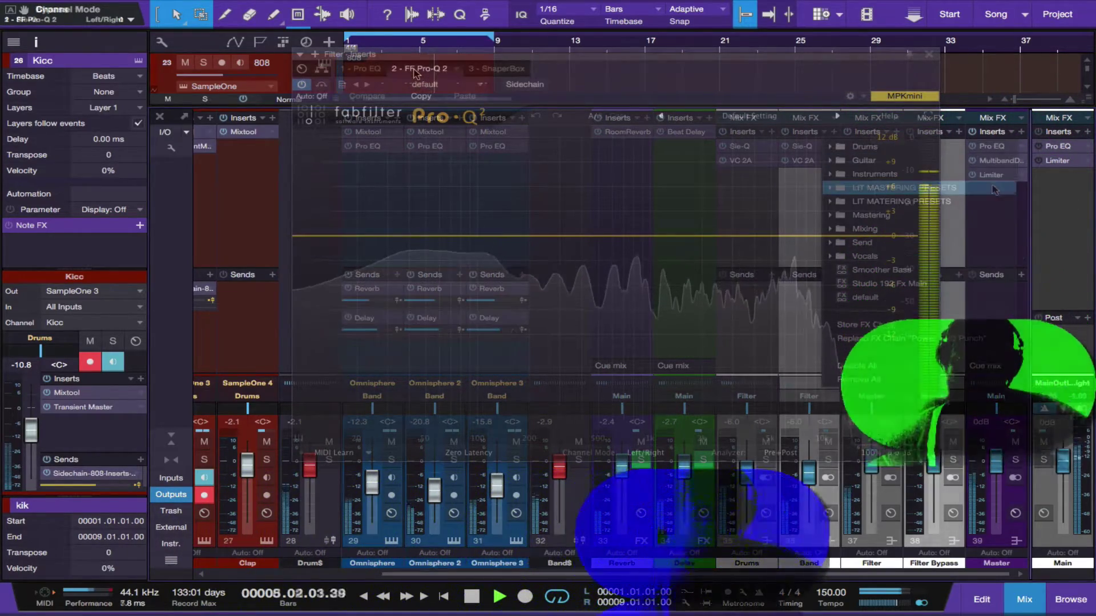
left_click(993, 189)
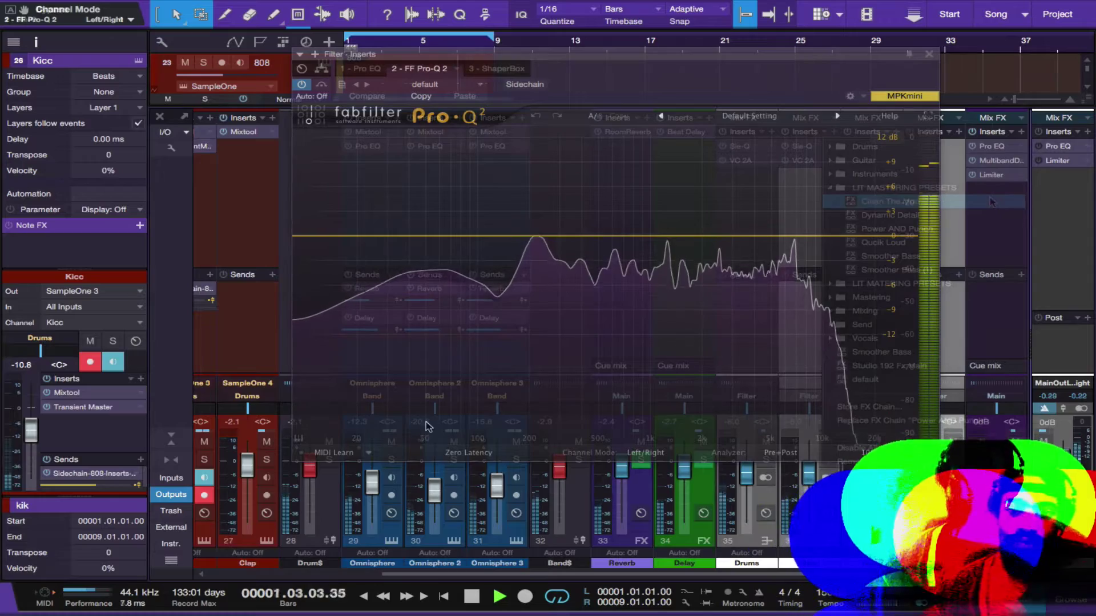
Step: Set the channel mode of the Filter bus's FF Pro-Q 2 to Mid/Side and save the song
left_click(667, 453)
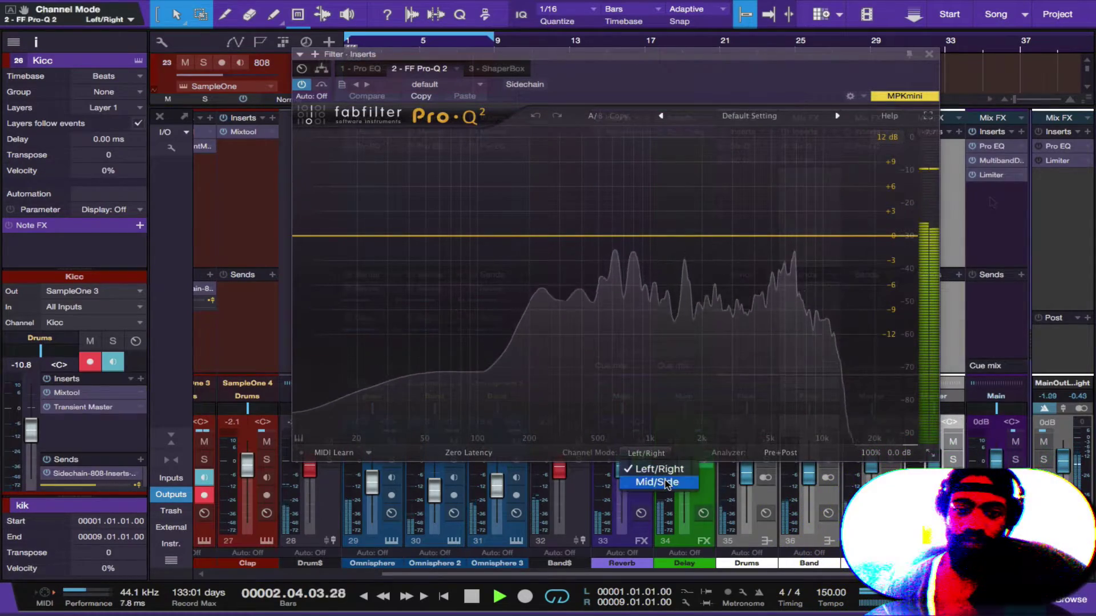
left_click(657, 482)
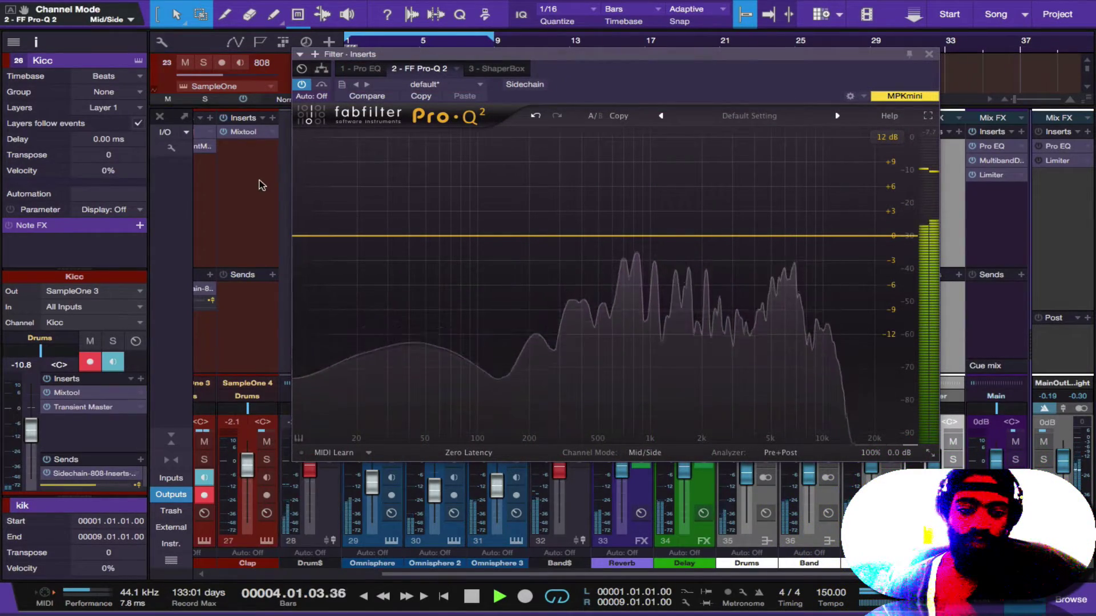
key("ctrl+s")
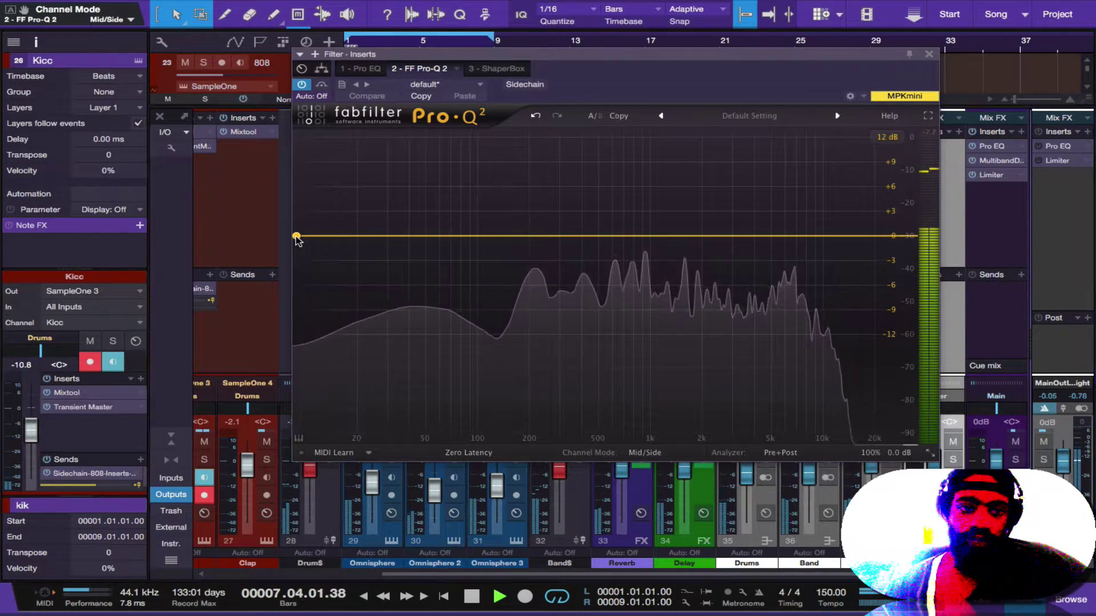
Step: Add a low cut band at 10 Hz in the Filter bus's Pro-Q 2 and set its slope to 48 dB/oct
left_click(296, 236)
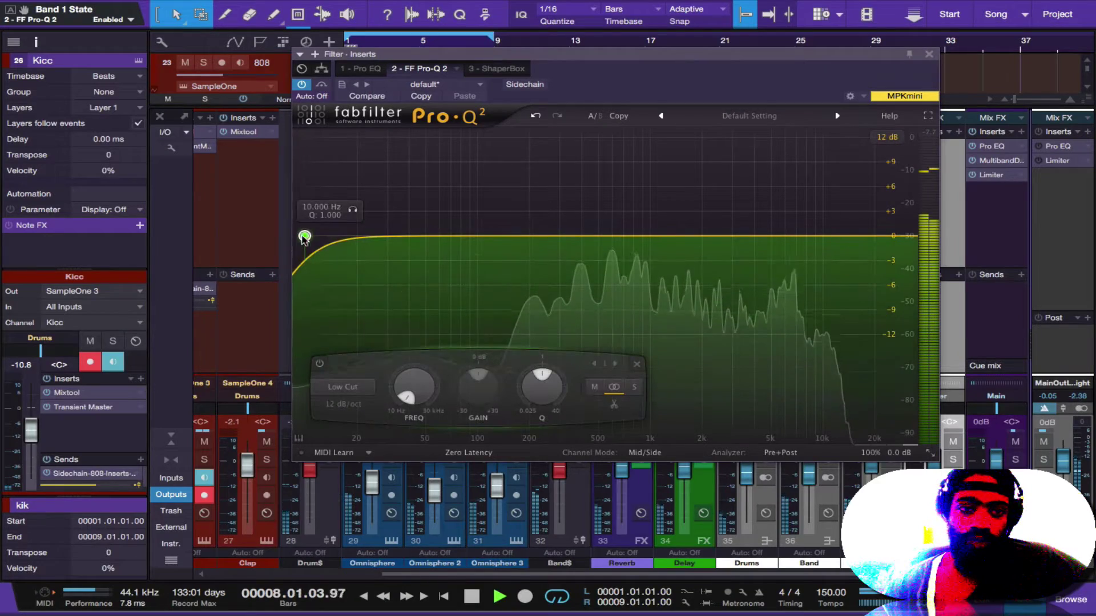
left_click(354, 409)
left_click(359, 444)
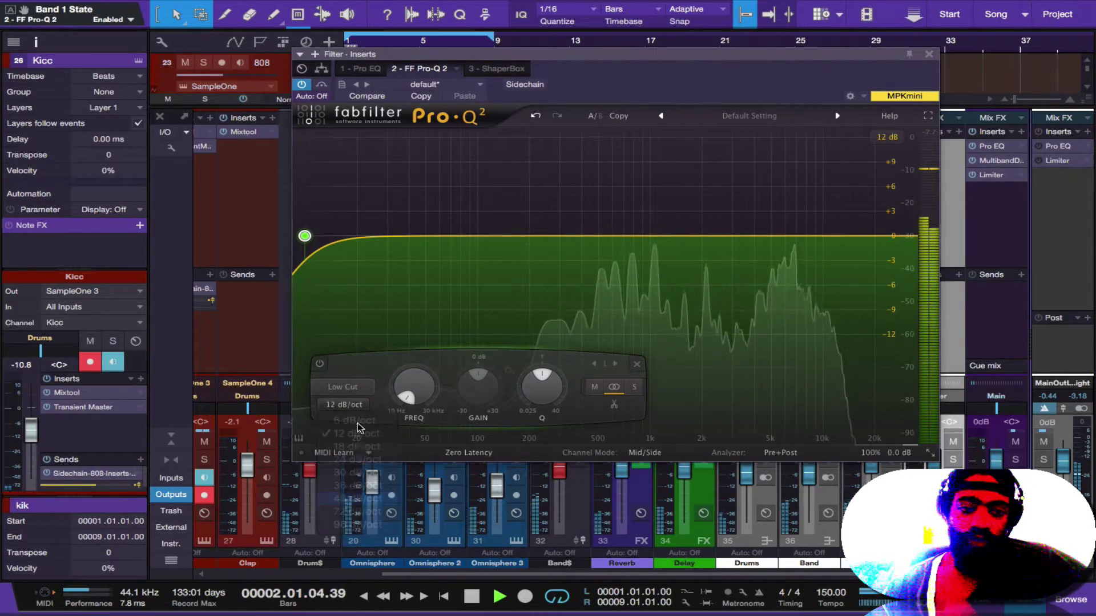
Step: Solo the Pro-Q 2 low cut band to sweep through the low end by ear, and settle its frequency at about 30 Hz
mouse_move(352, 211)
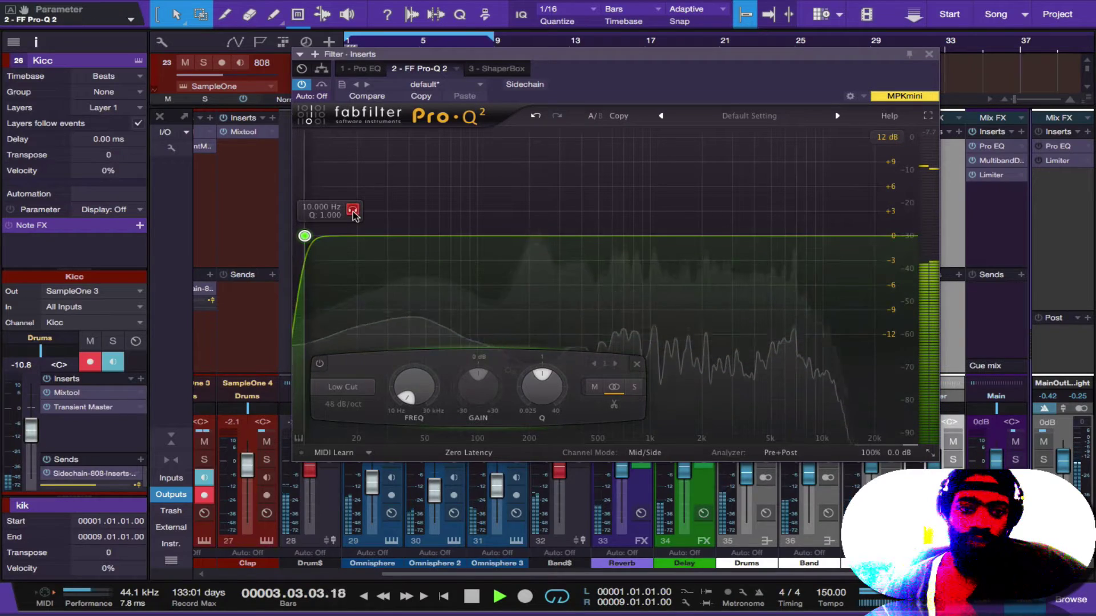
left_click_drag(305, 235, 488, 230)
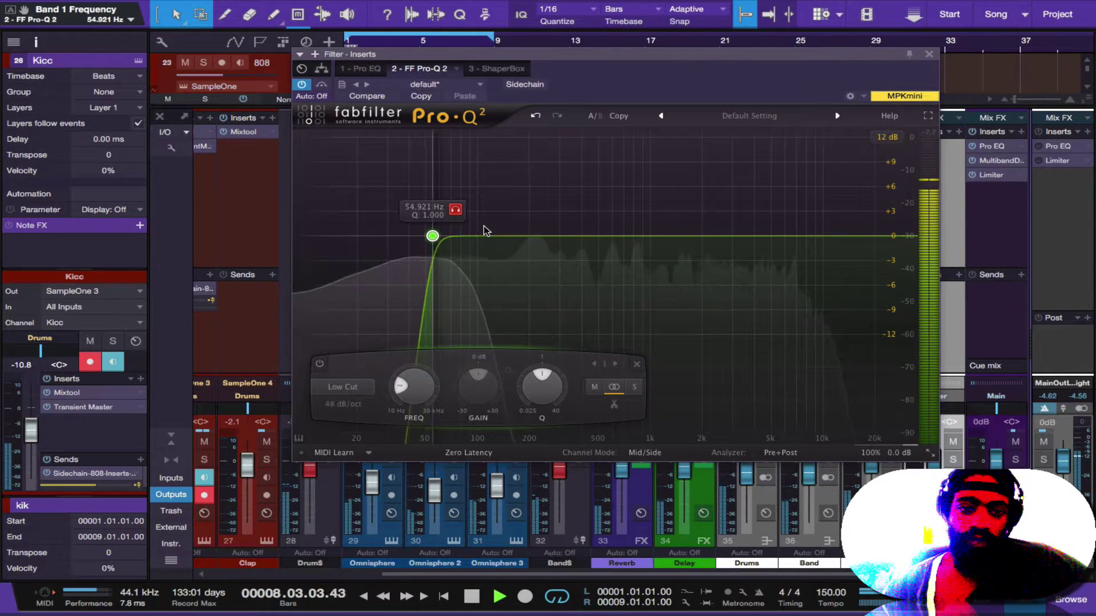
left_click_drag(469, 231, 471, 228)
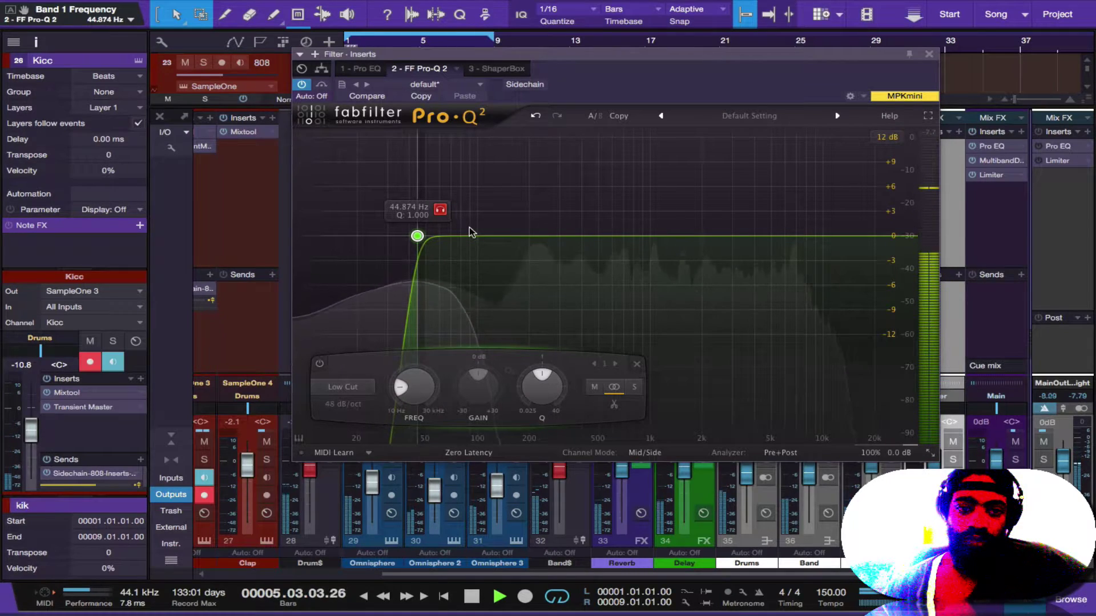
left_click_drag(469, 231, 467, 231)
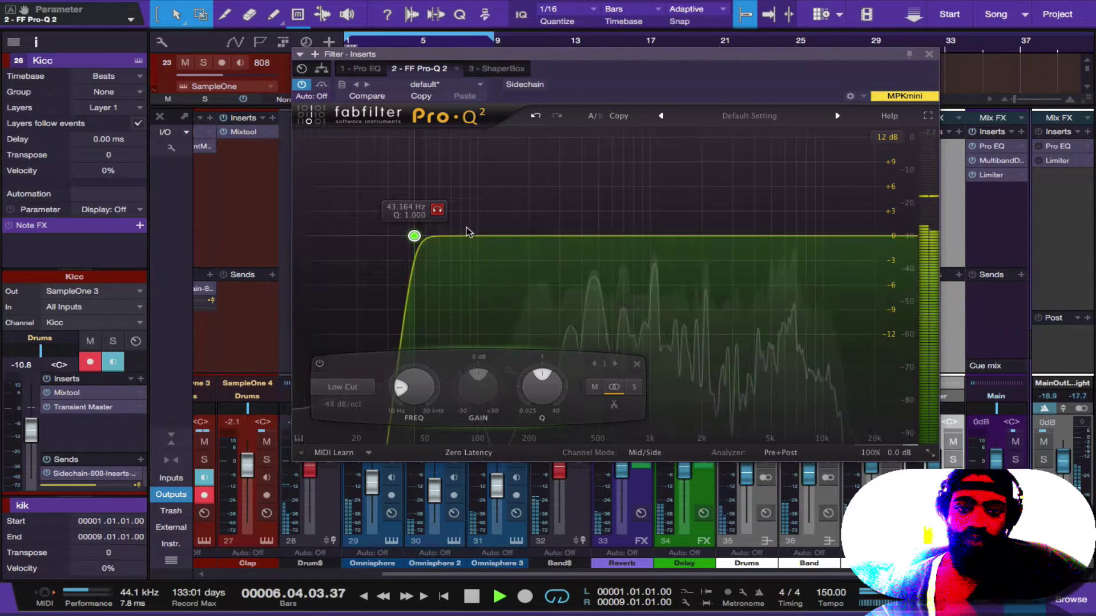
left_click_drag(439, 214, 410, 211)
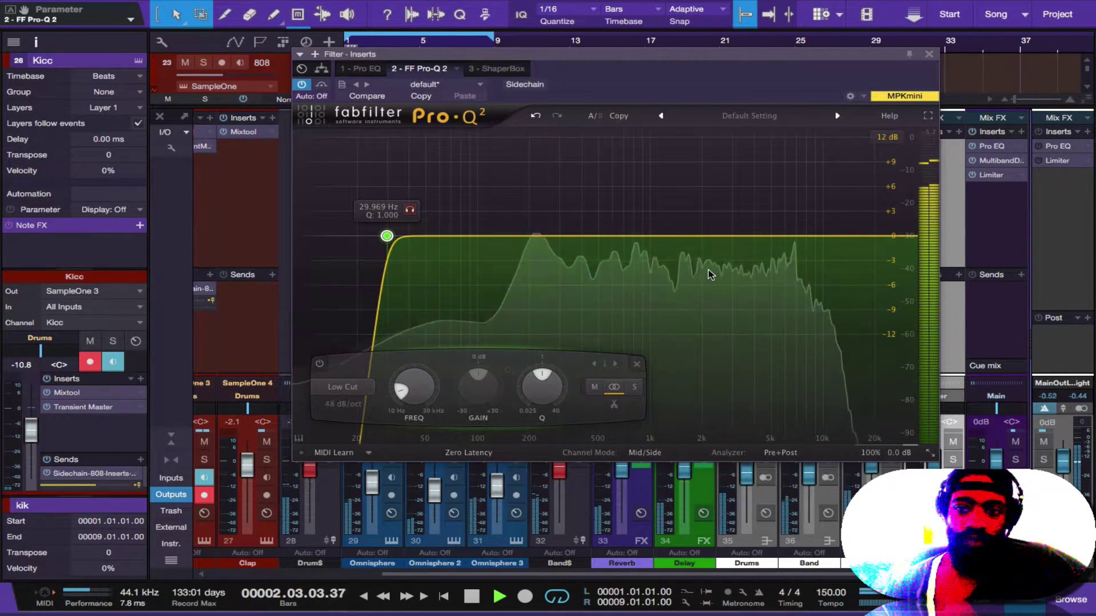
Step: Add a high cut band to the Filter bus's Pro-Q 2 with a 48 dB/oct slope at about 21144 Hz, close it and save
double_click(907, 236)
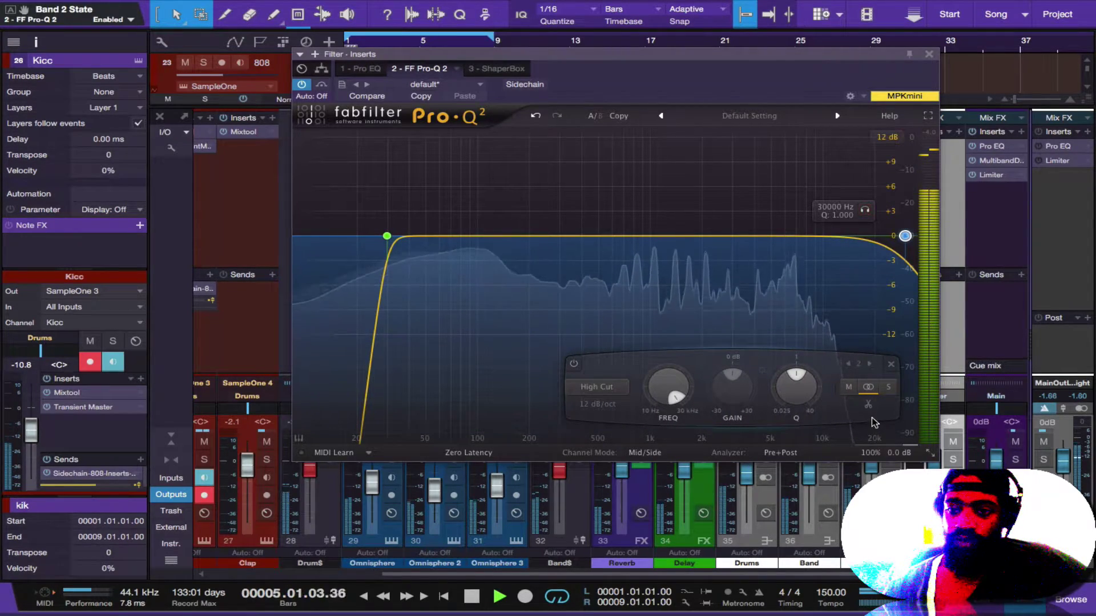
left_click(598, 404)
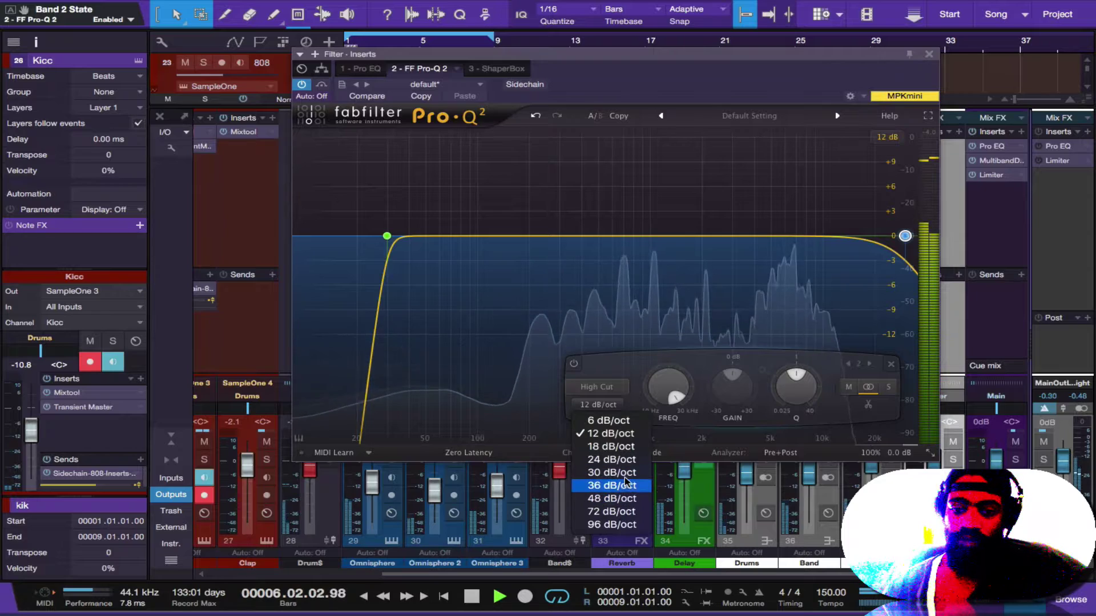
left_click(627, 500)
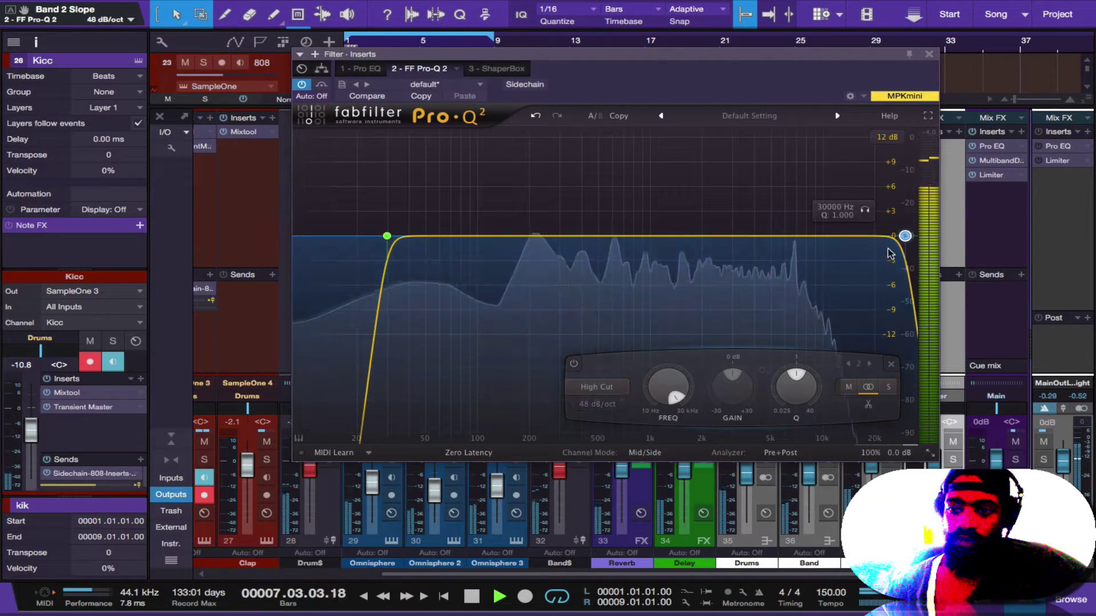
left_click_drag(865, 210, 835, 218)
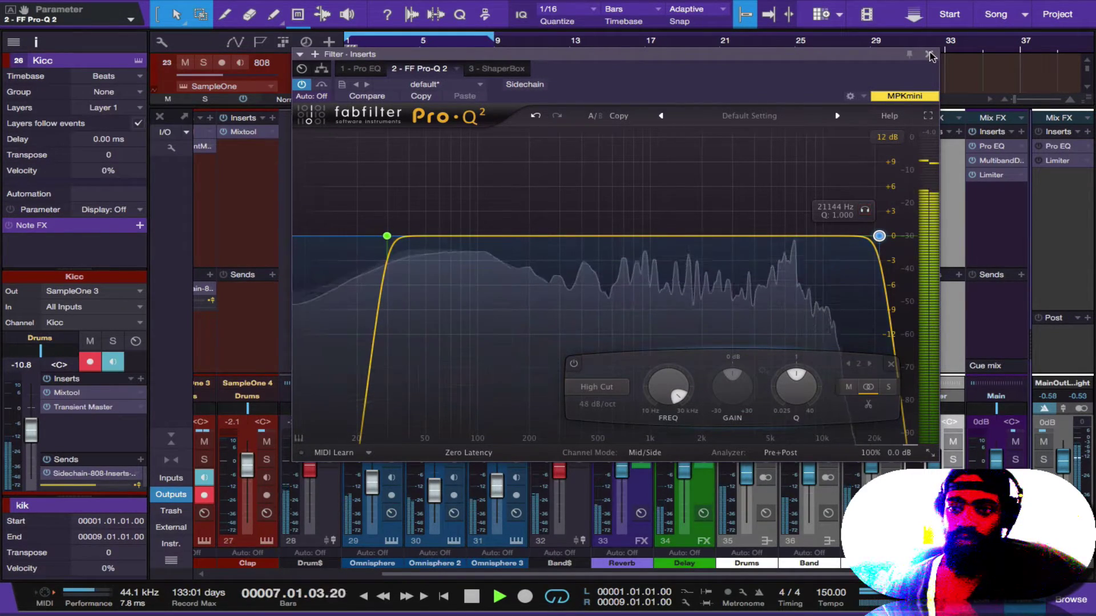
left_click(931, 55)
key("ctrl+s")
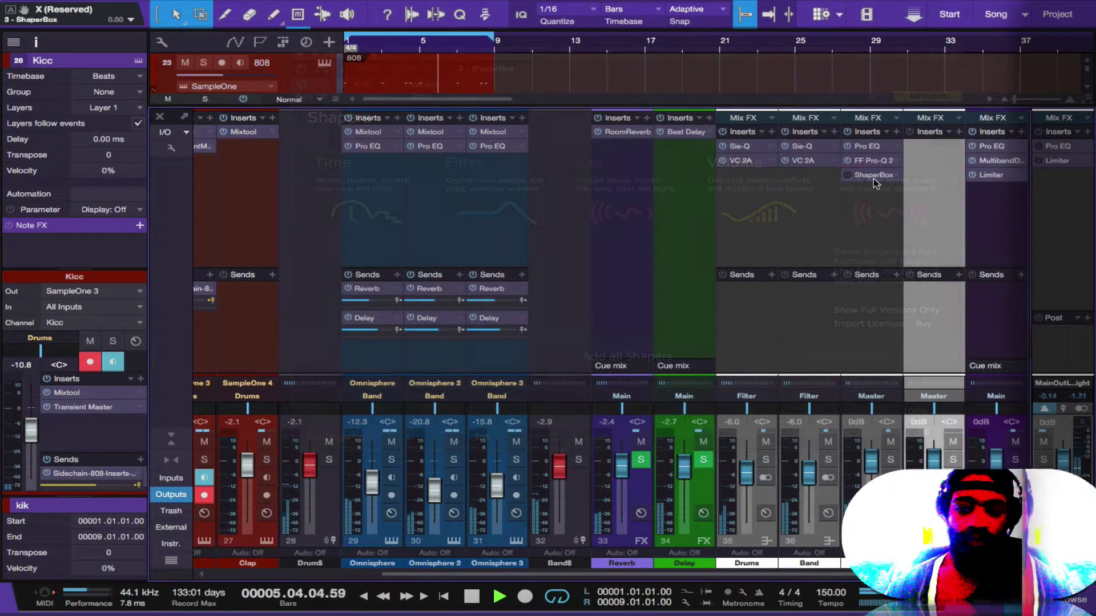
key("ctrl+s")
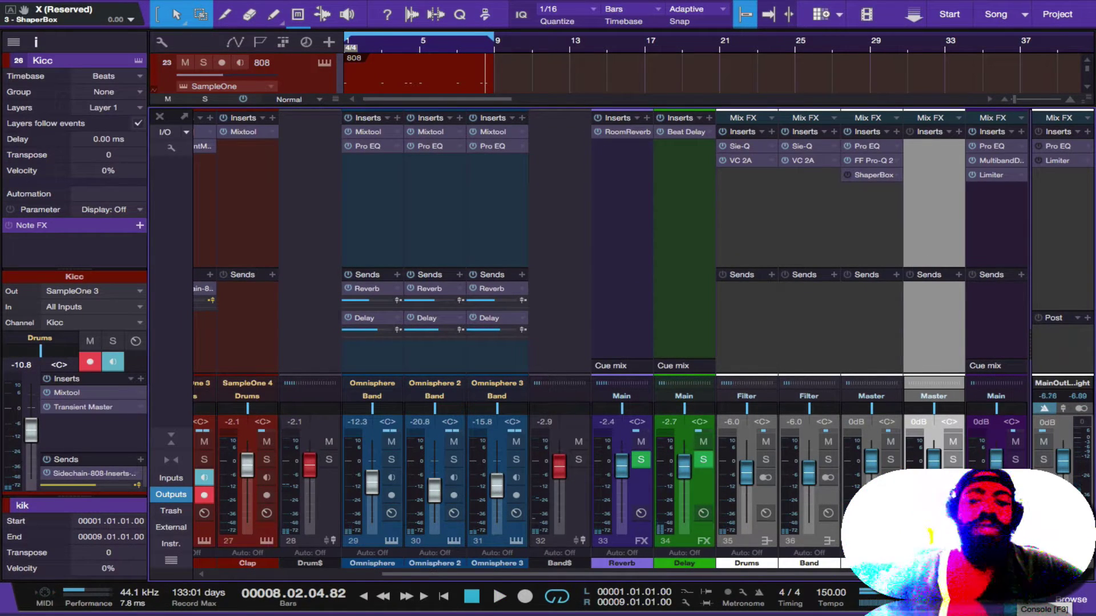
Step: Hide the console and the inspector, select all events in the arrangement and save the song
left_click(1028, 604)
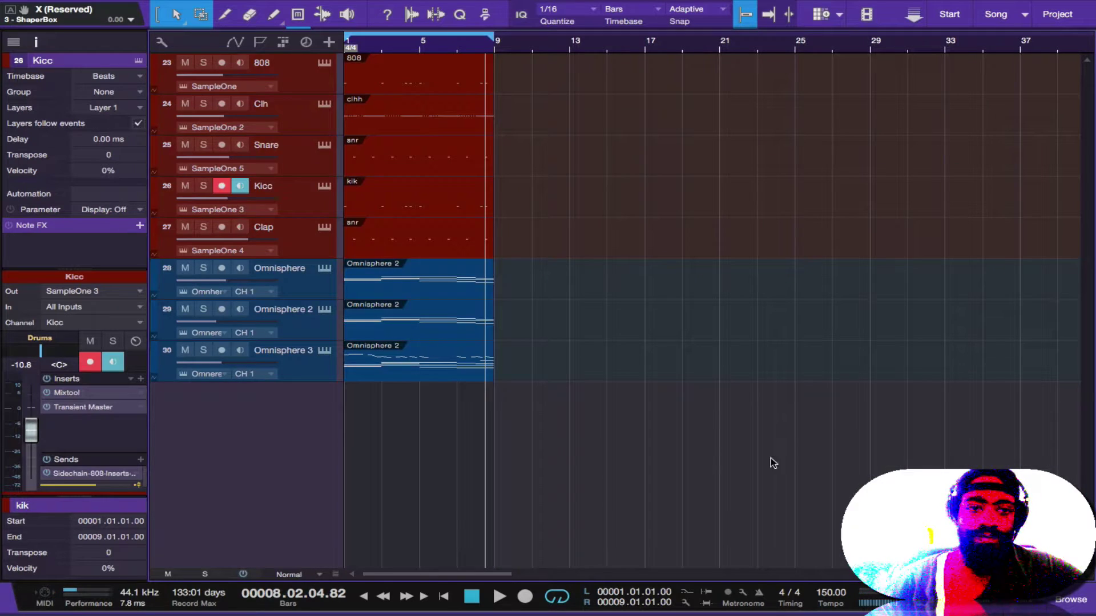
scroll(492, 236, "down", 4)
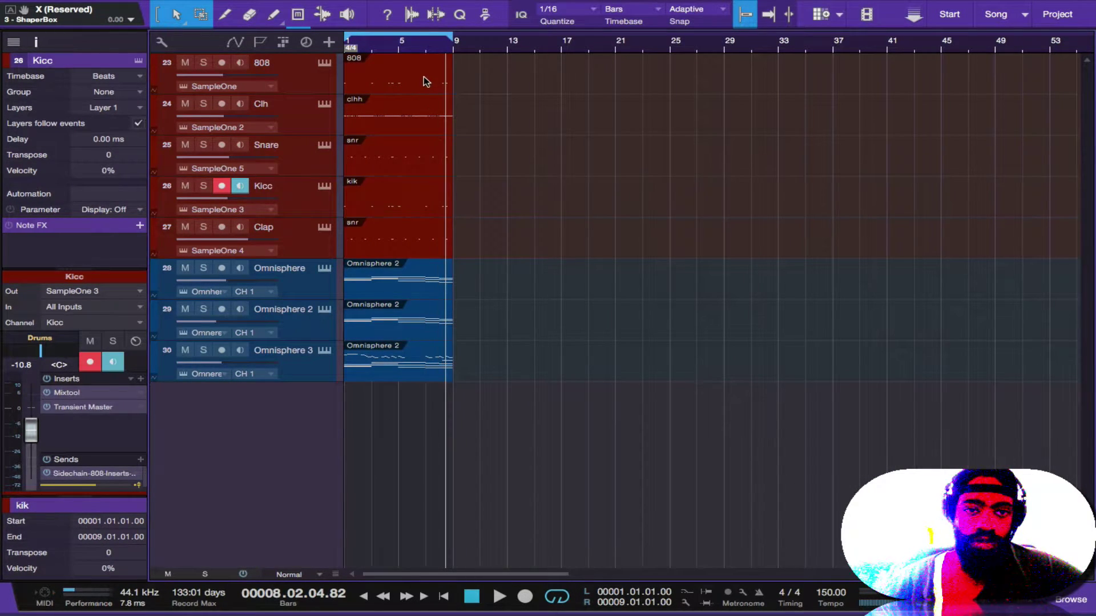
key("ctrl+a")
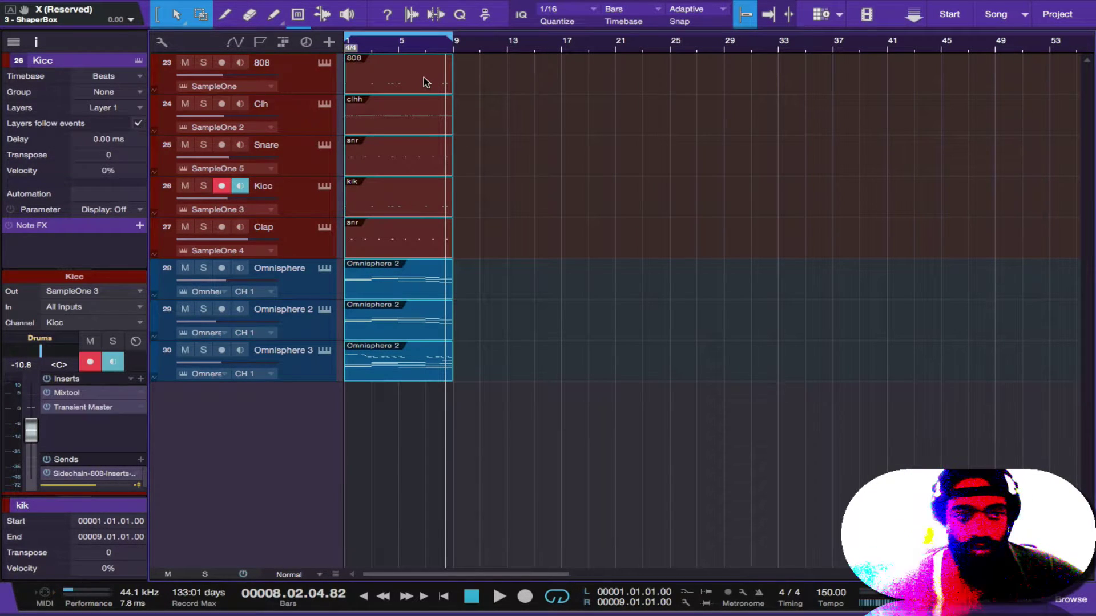
left_click(13, 43)
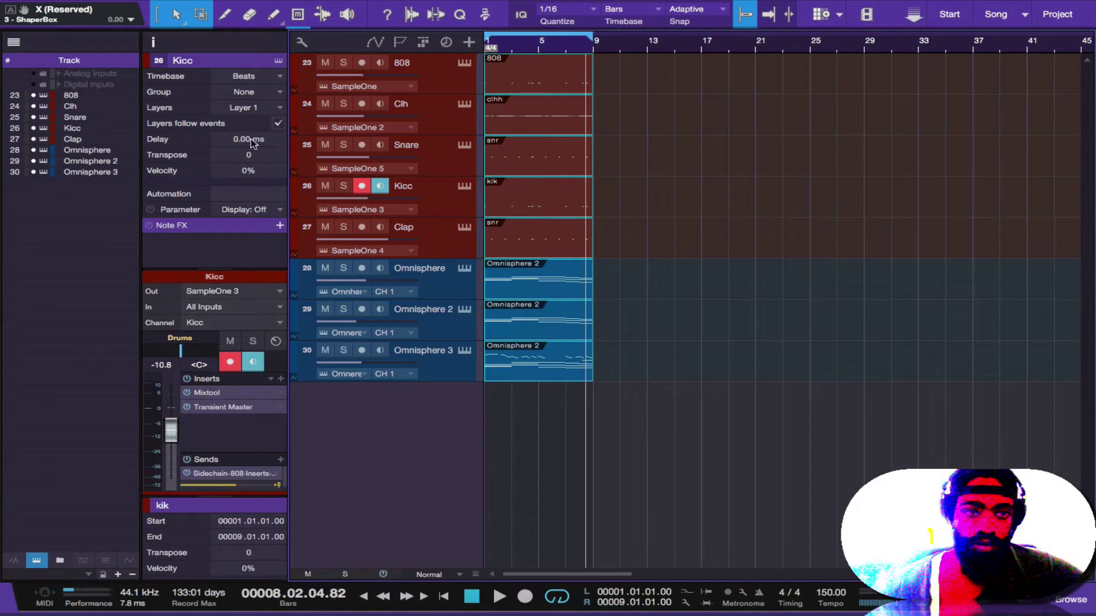
left_click(11, 46)
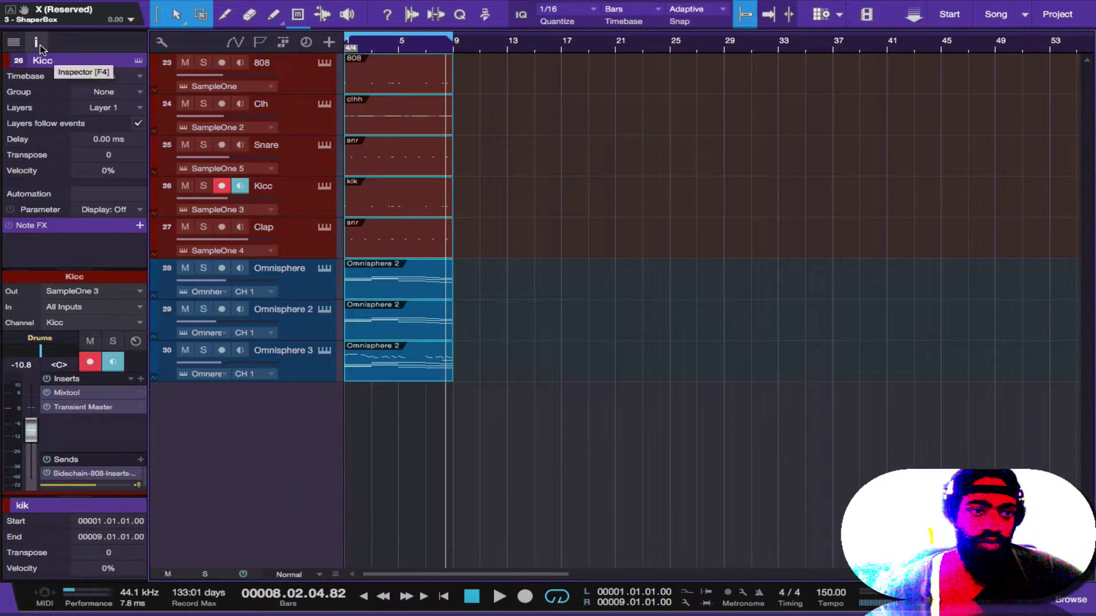
left_click(38, 44)
key("ctrl+s")
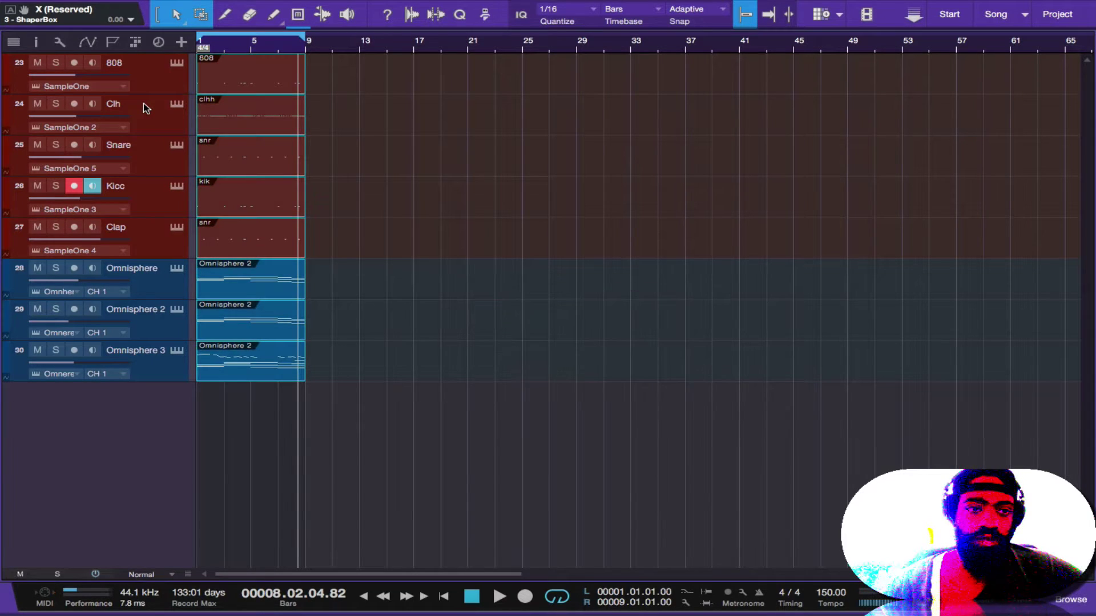
Step: Play the eight-bar loop, then duplicate all events on every track five times, extending the arrangement to bar 49
key("space")
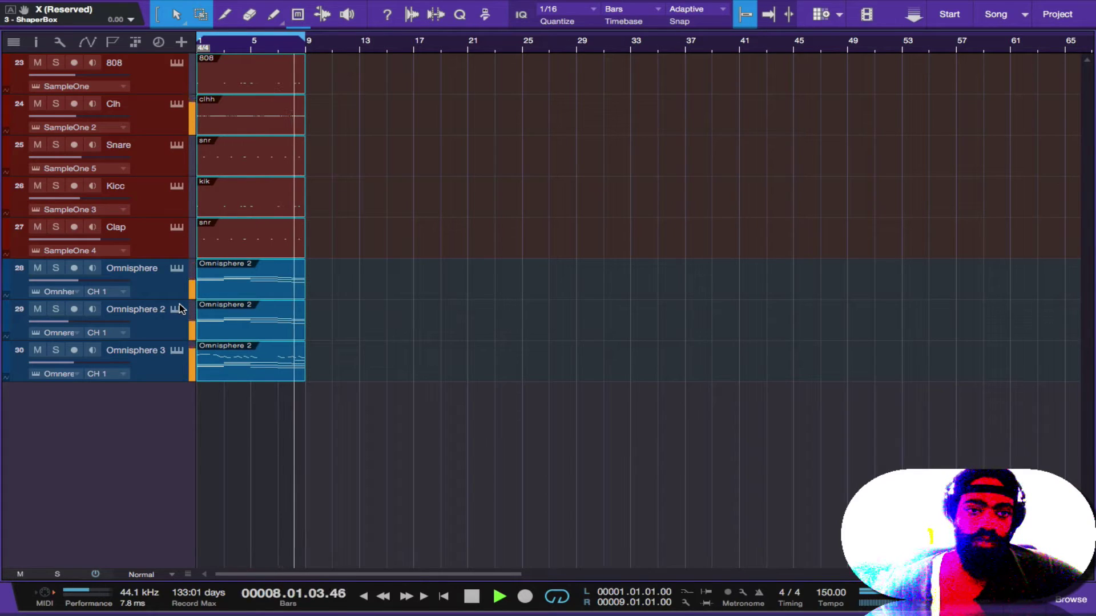
key("space")
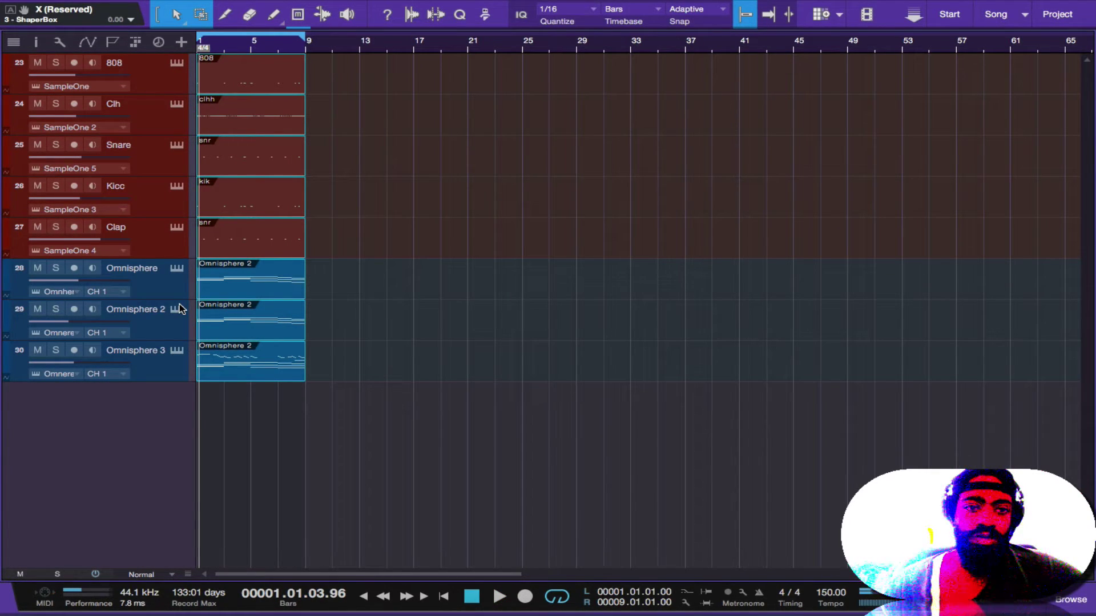
key("d")
key("d")
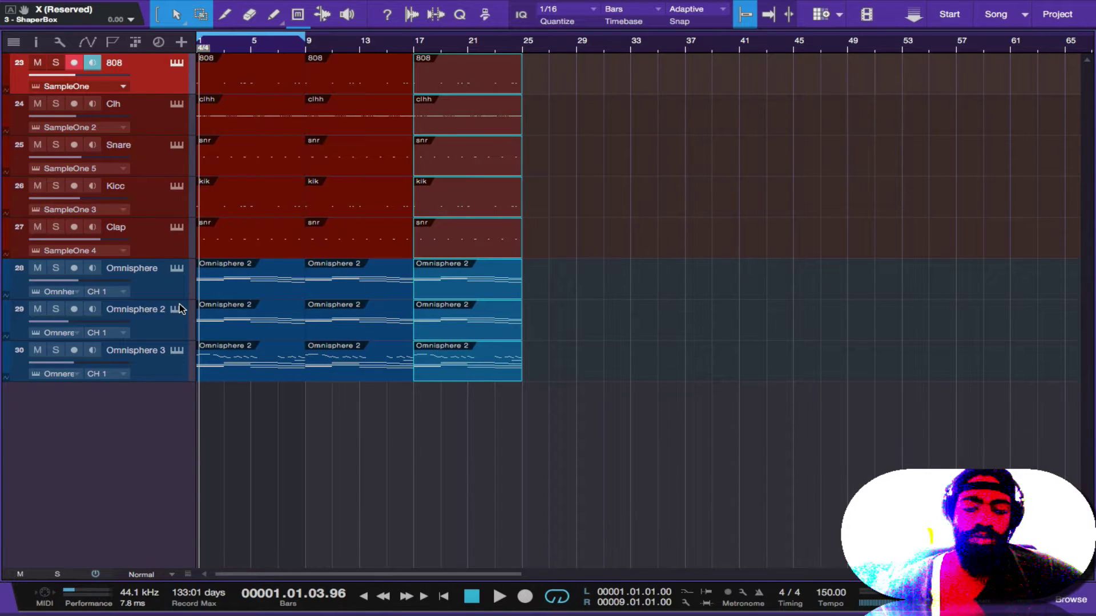
key("d")
key("d")
key("d")
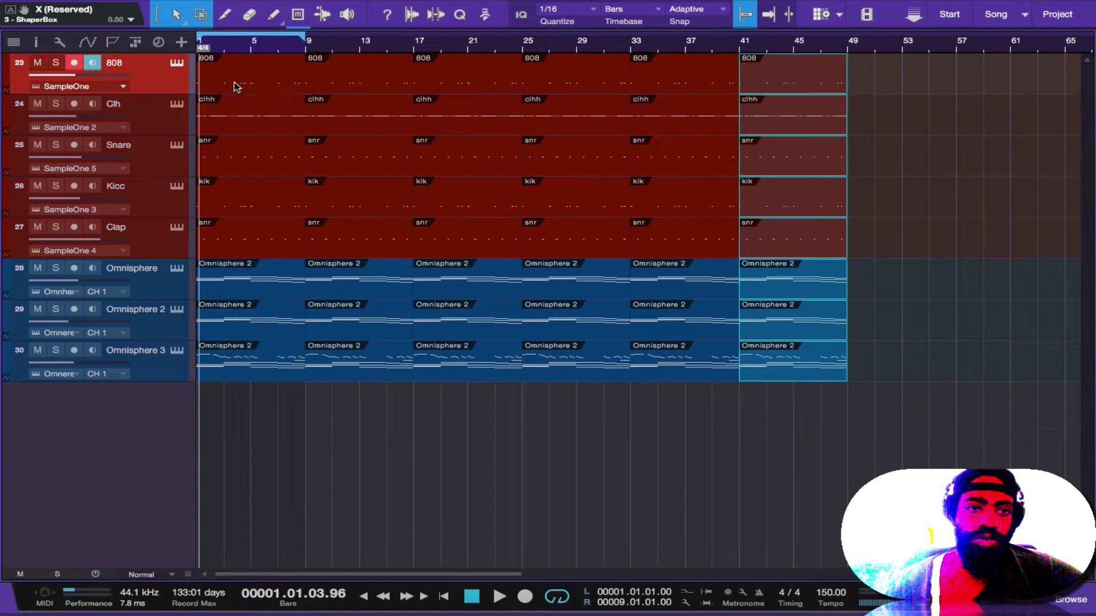
Step: Delete the first eight-bar events of the 808, Clh, Snare, Kicc and Clap tracks, leaving only the Omnisphere tracks in the intro
left_click(270, 90)
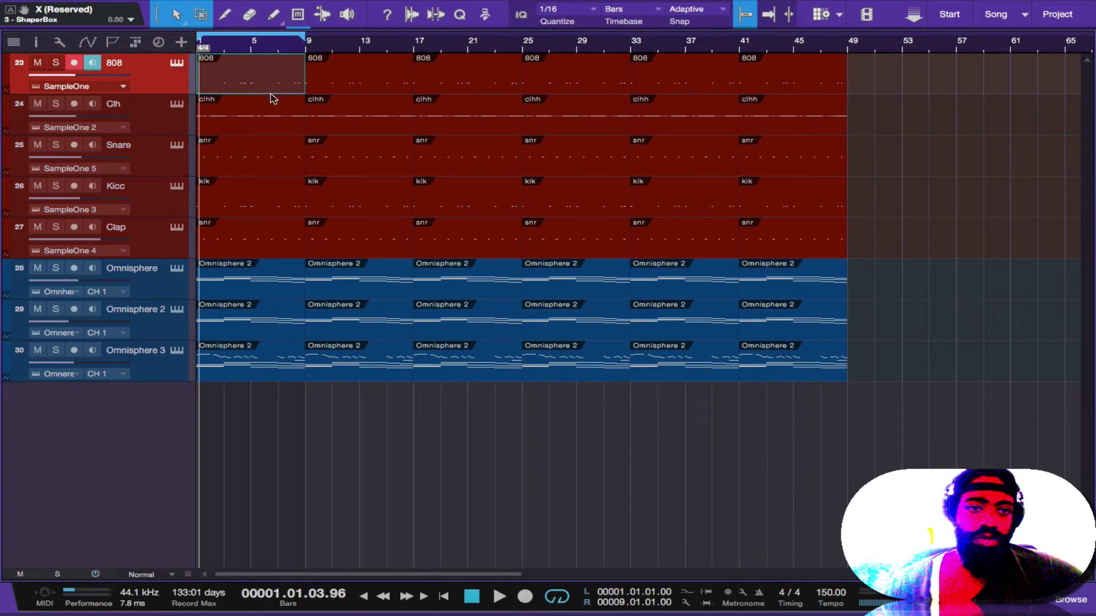
left_click(284, 130, "shift")
left_click(281, 174, "shift")
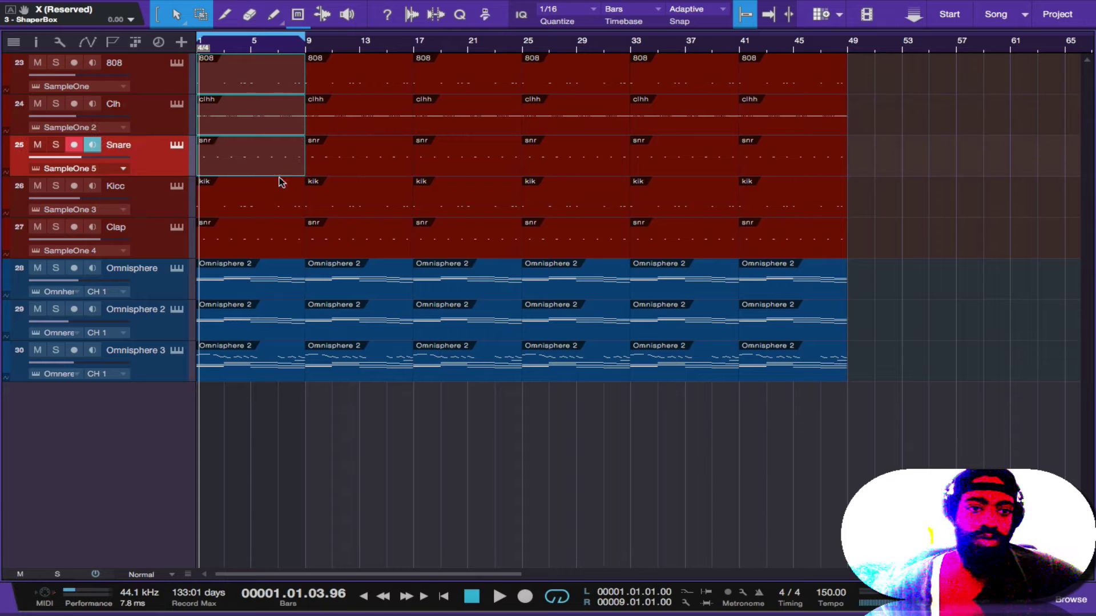
left_click(281, 210, "shift")
left_click(281, 249, "shift")
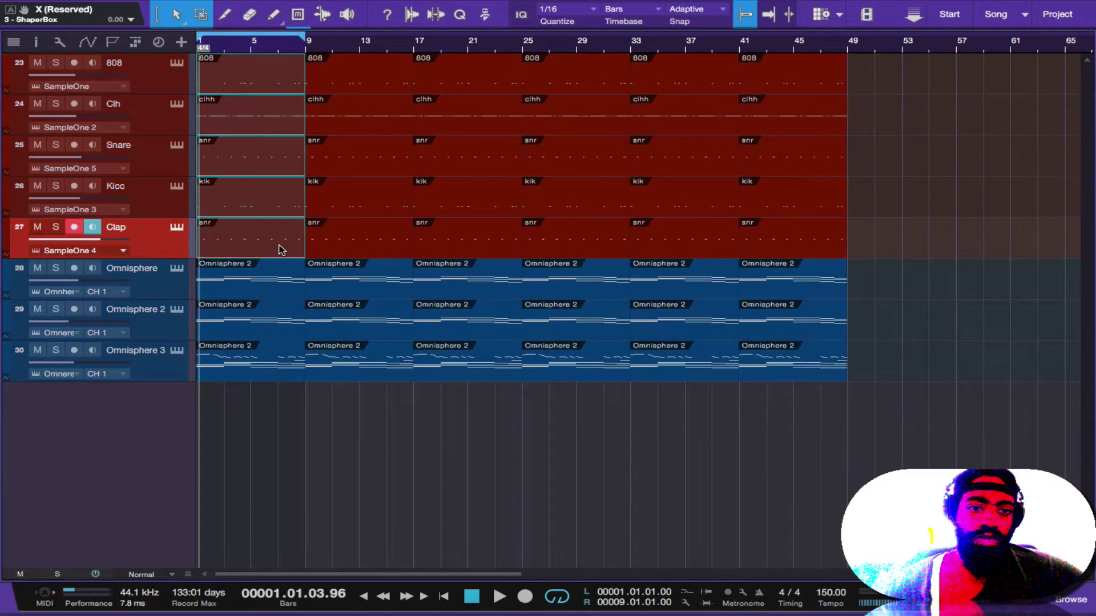
key("Delete")
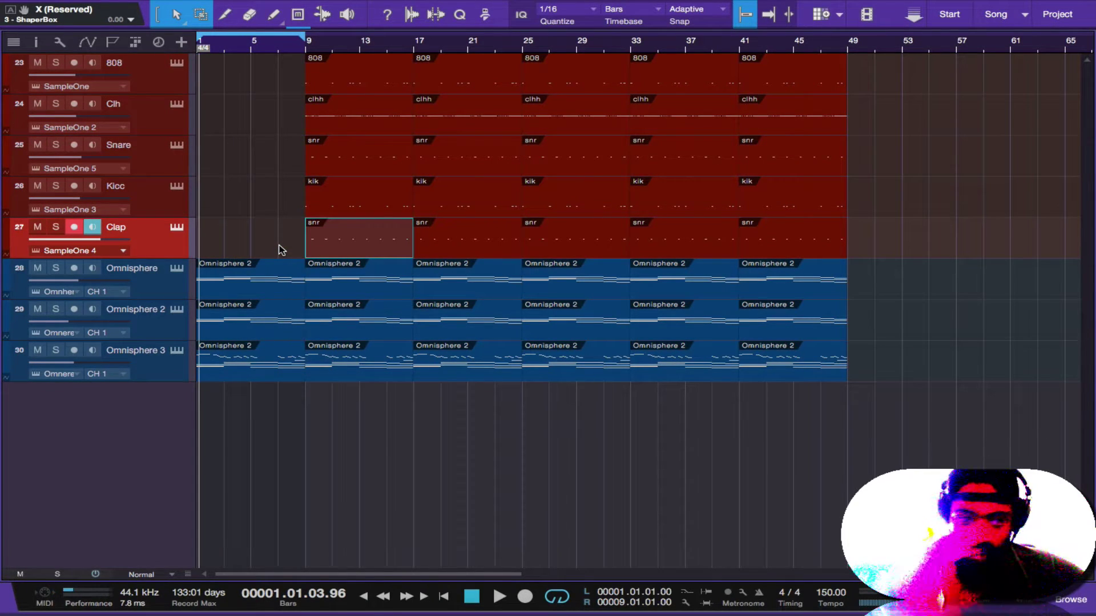
Step: Play the arrangement and delete the Clh, Snare and Clap events between bars 25 and 33, keeping the 808 and Kicc
key("space")
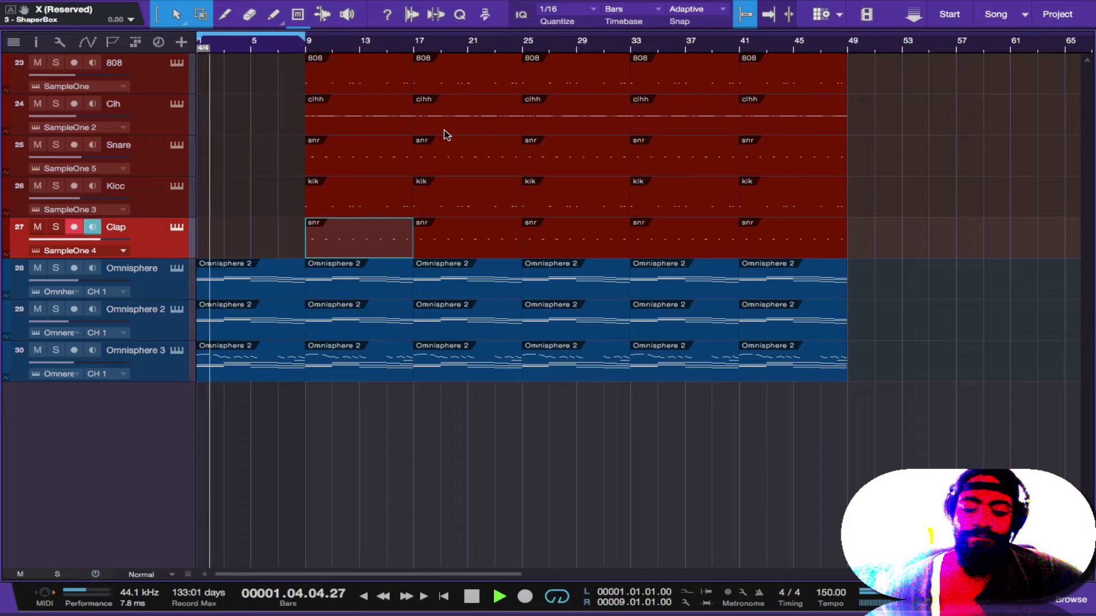
left_click(563, 129)
key("ctrl+s")
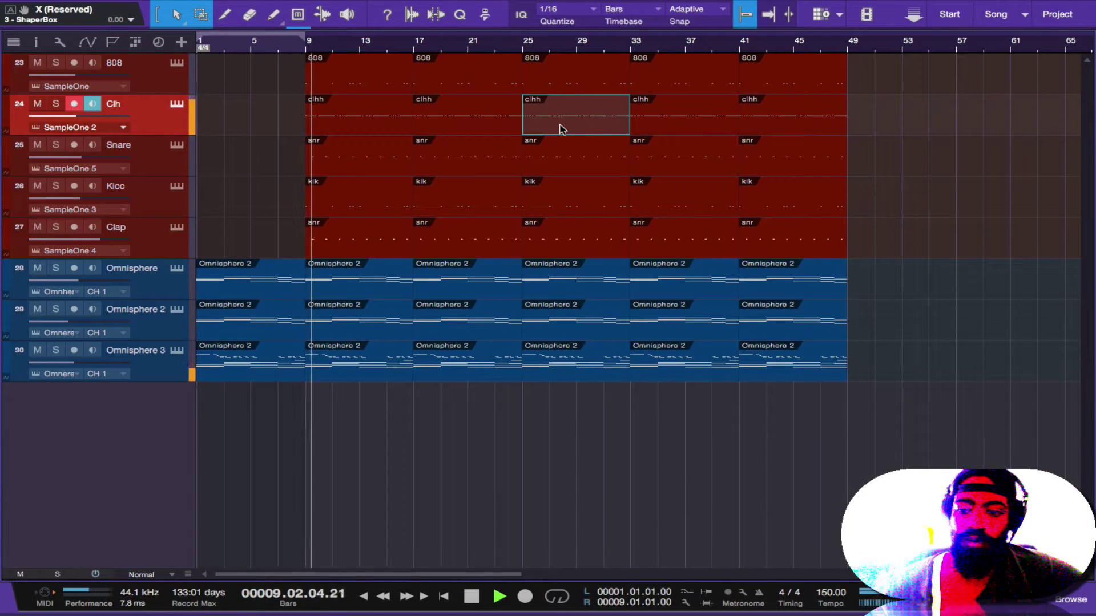
key("Delete")
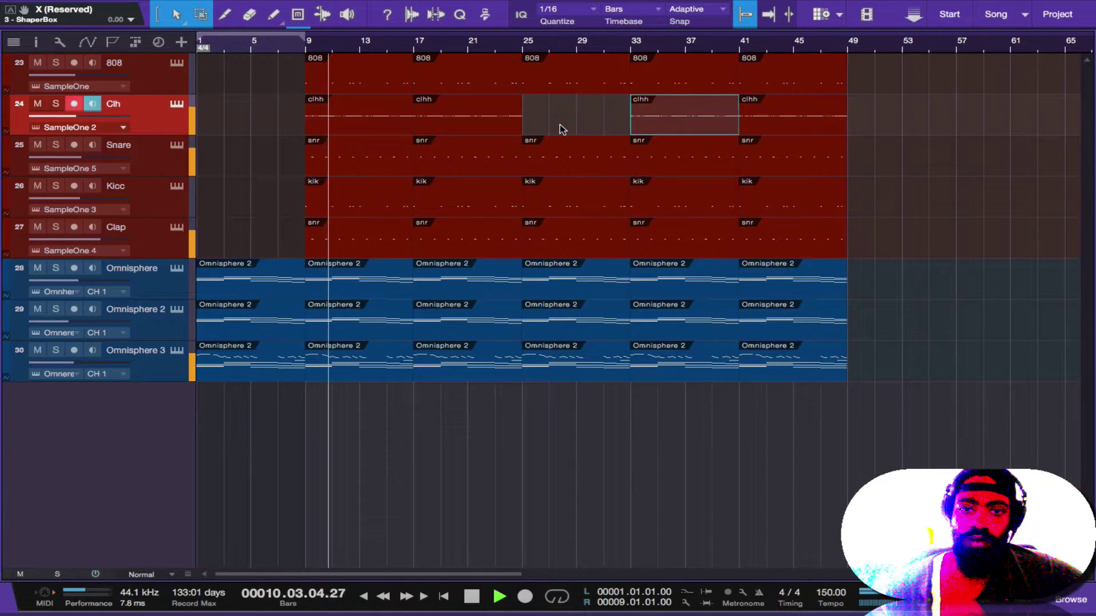
left_click(564, 169)
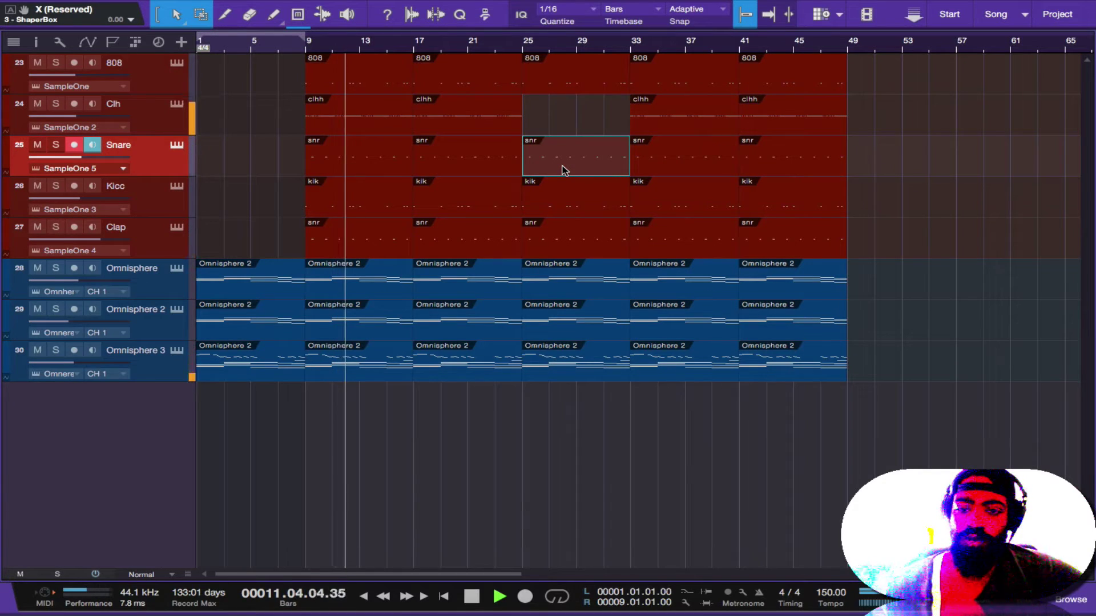
key("Delete")
key("Right")
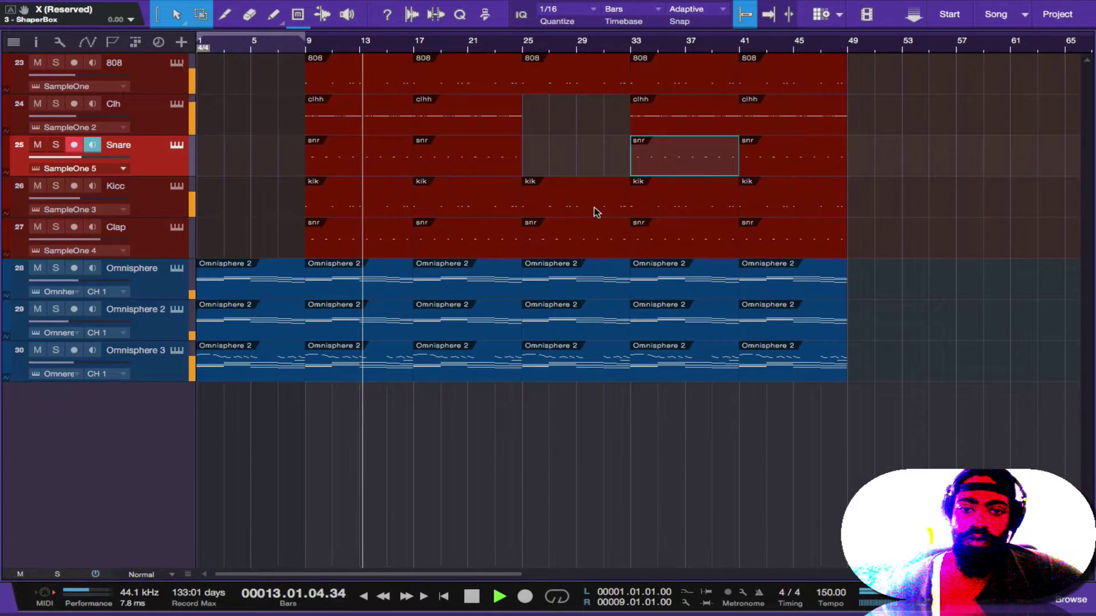
left_click(590, 256)
key("Delete")
key("Right")
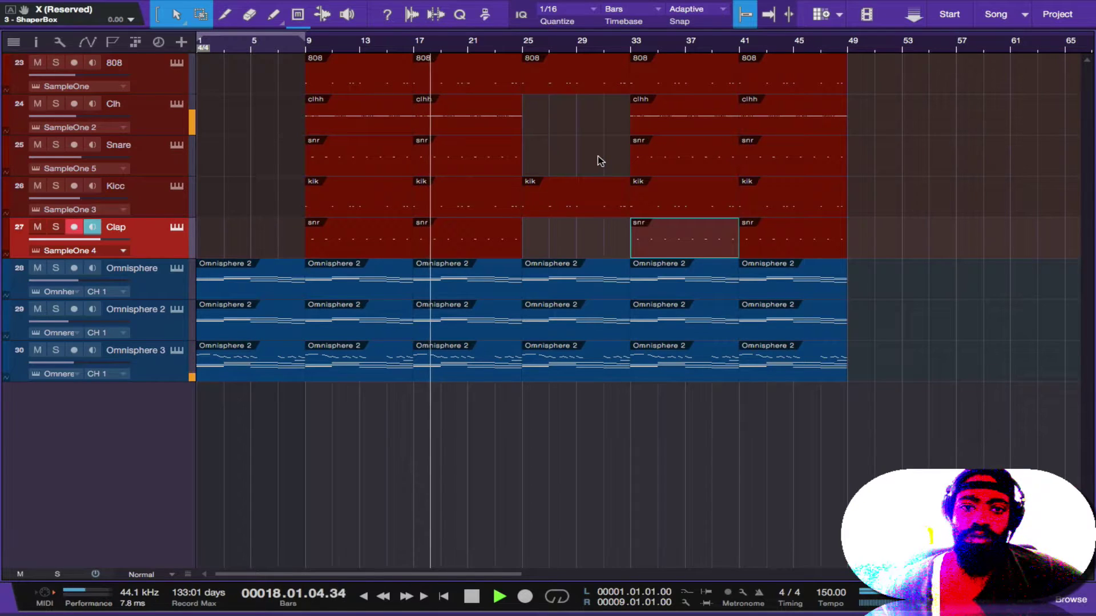
Step: Play the section starting at bar 25 and delete the Omnisphere 3 event between bars 33 and 41
key("space")
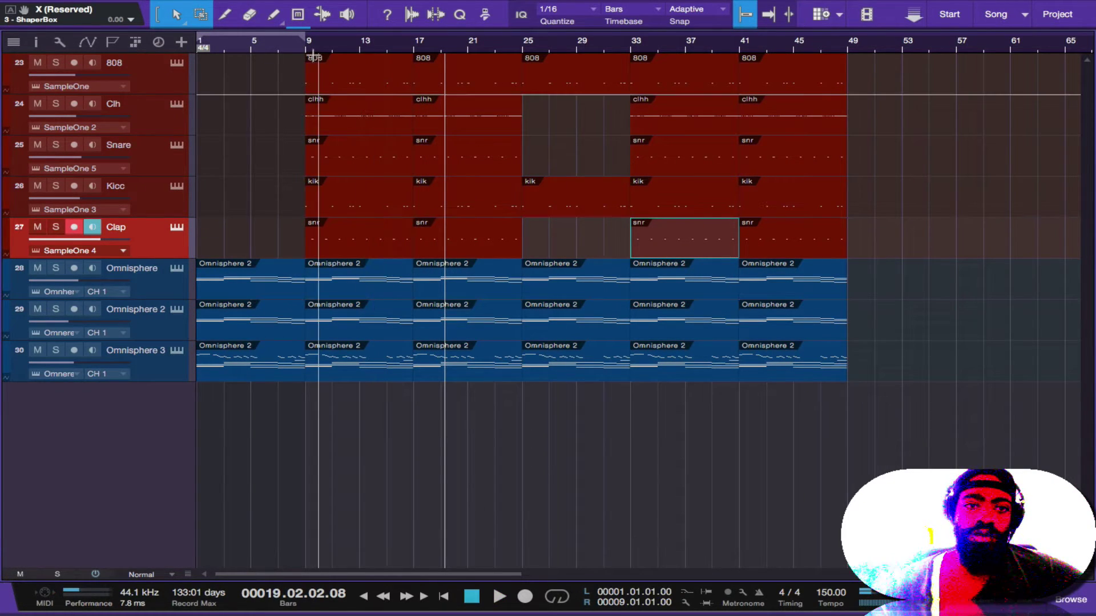
key("space")
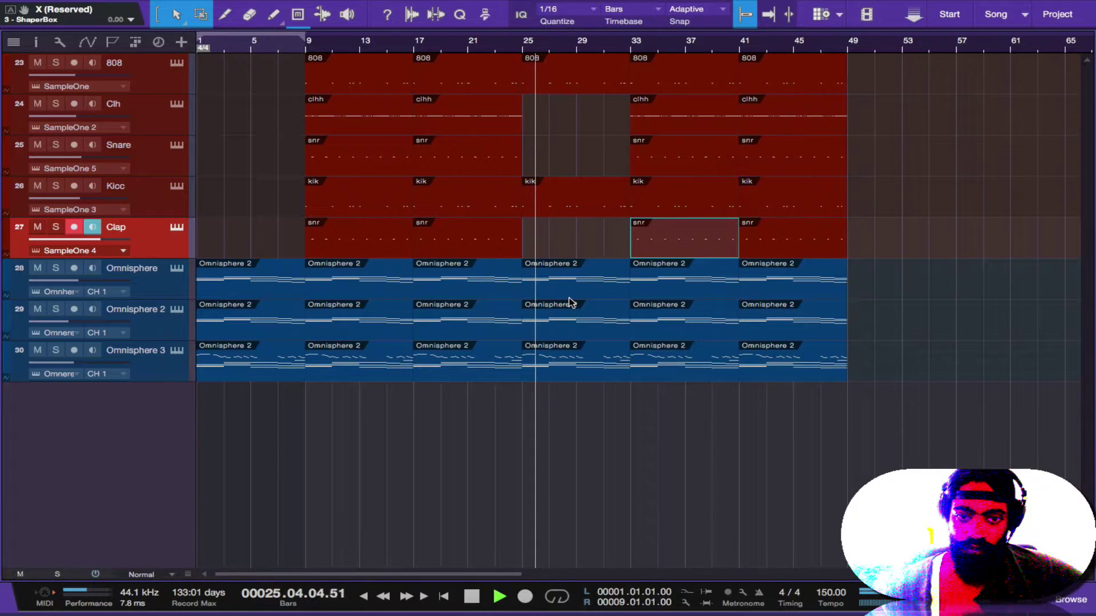
left_click(666, 291)
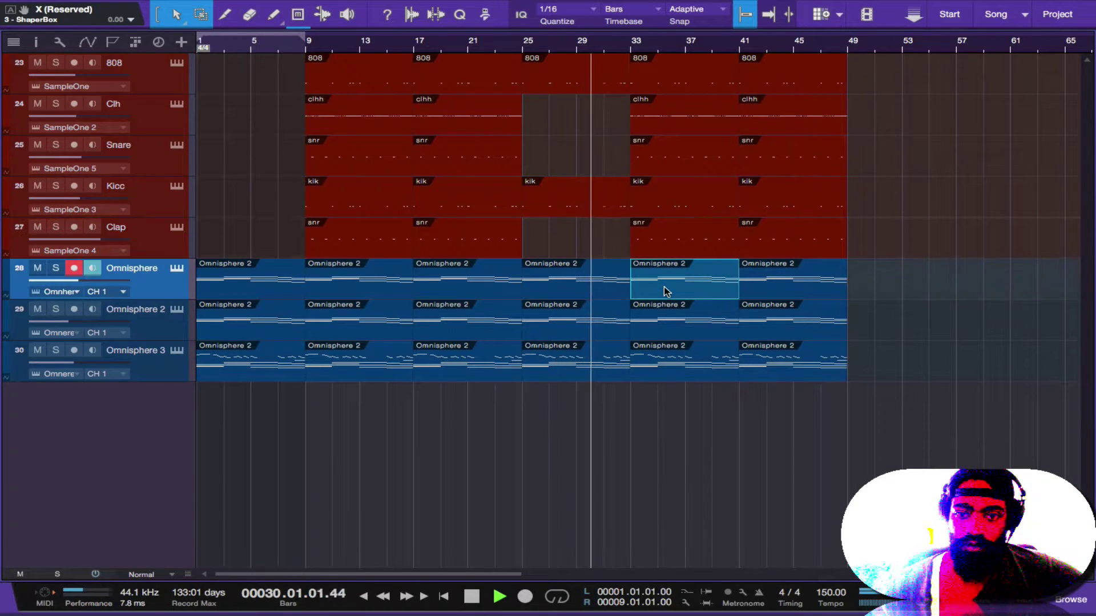
left_click(666, 361)
left_click(667, 360)
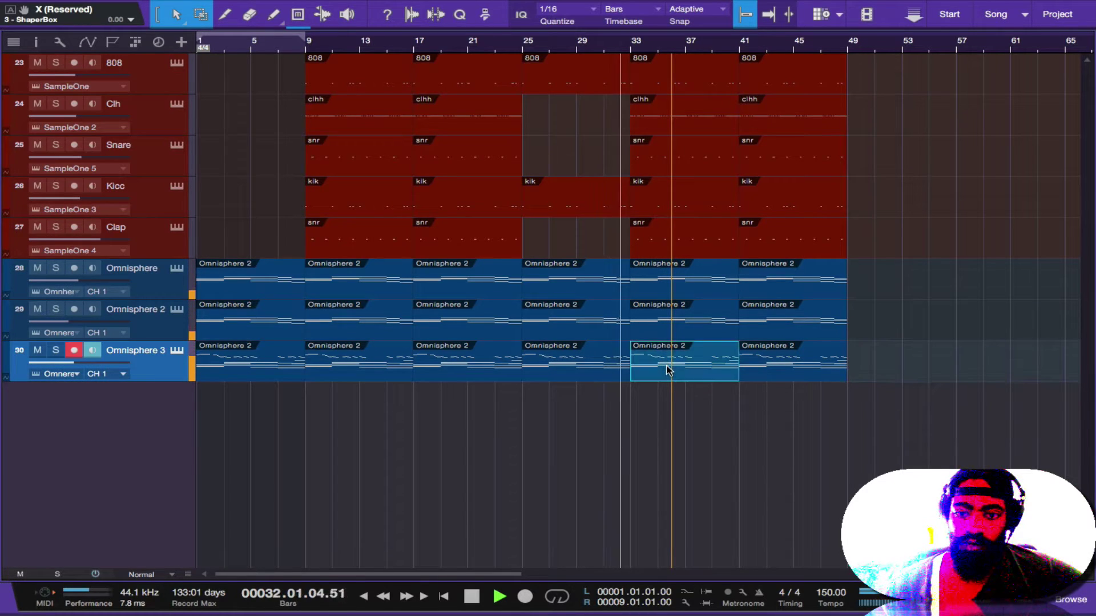
key("Delete")
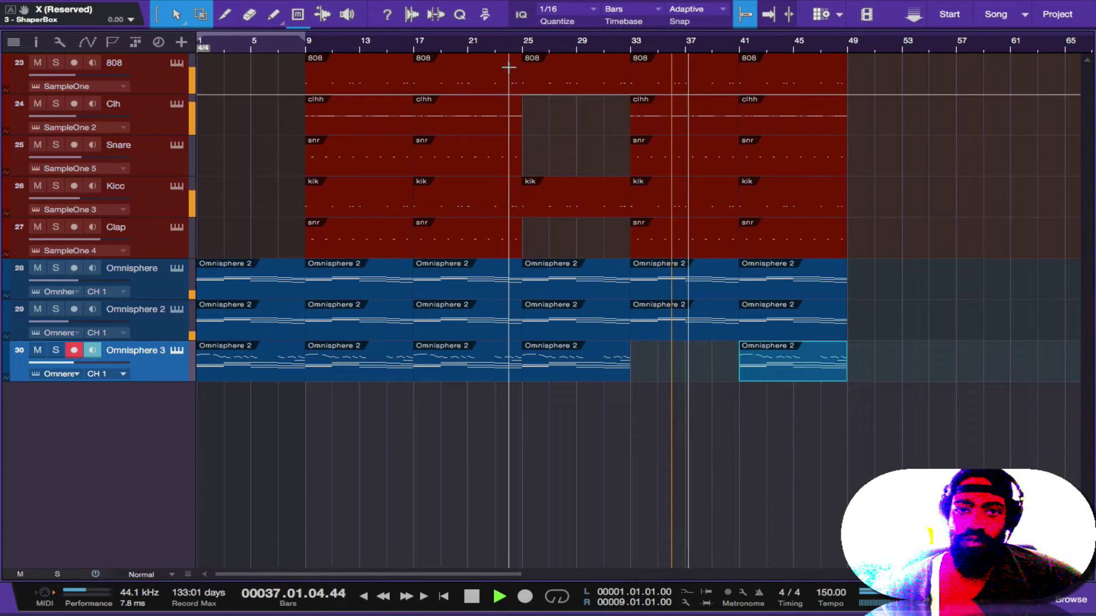
Step: Return to the song start and play the arrangement to review how the sections flow
left_click(472, 597)
left_click(472, 597)
key("space")
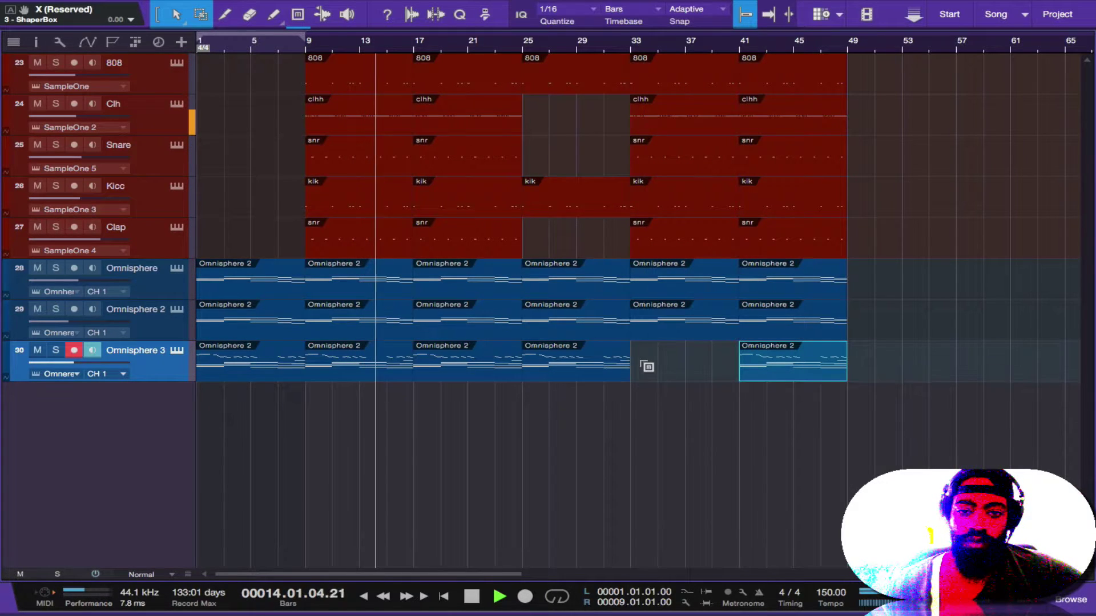
Step: Save the song and show the file browser with the Future Drums folder
key("ctrl+s")
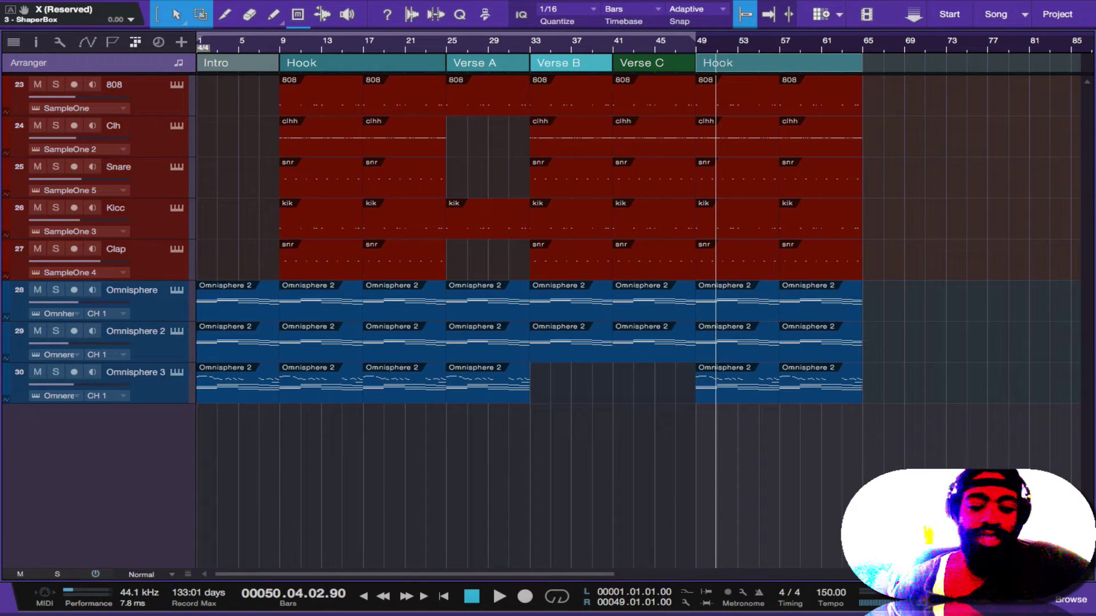
key("super+s")
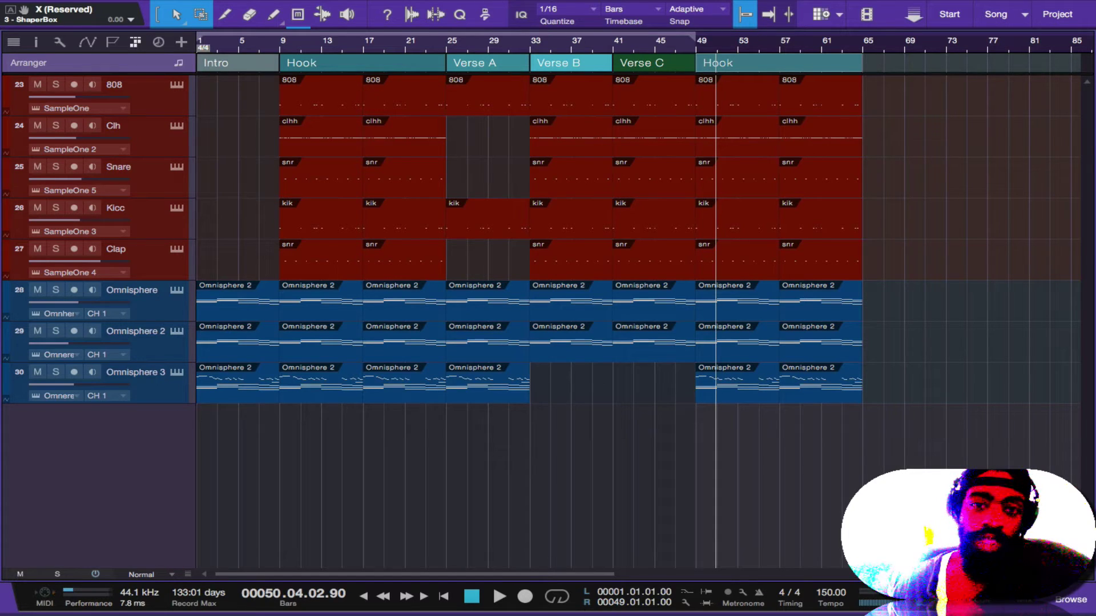
key("F5")
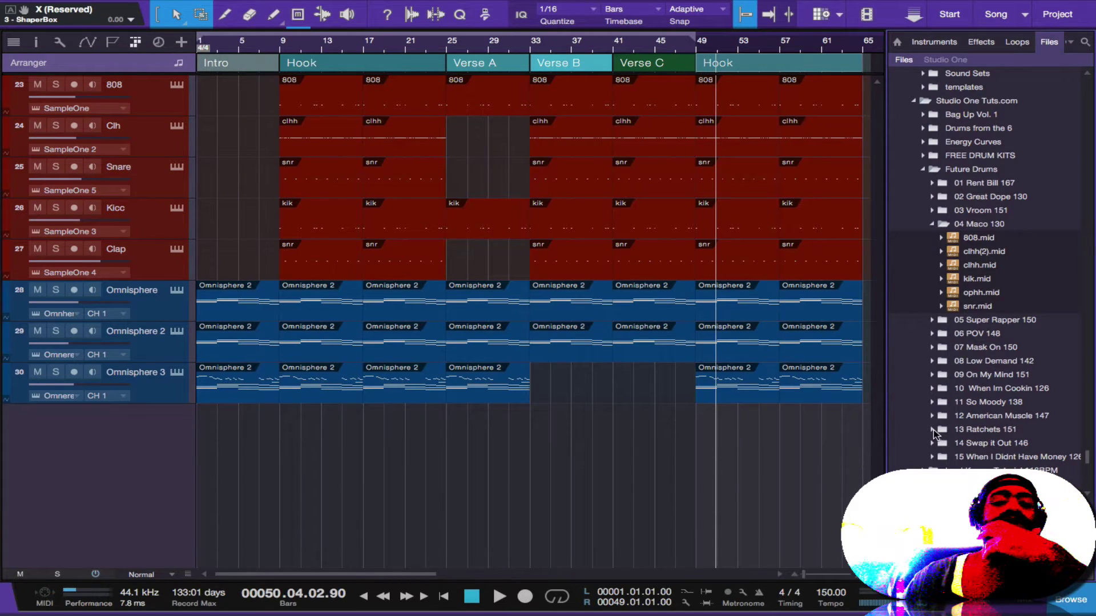
Step: Replace the file browser view with the mixer console and save the song
left_click(1073, 599)
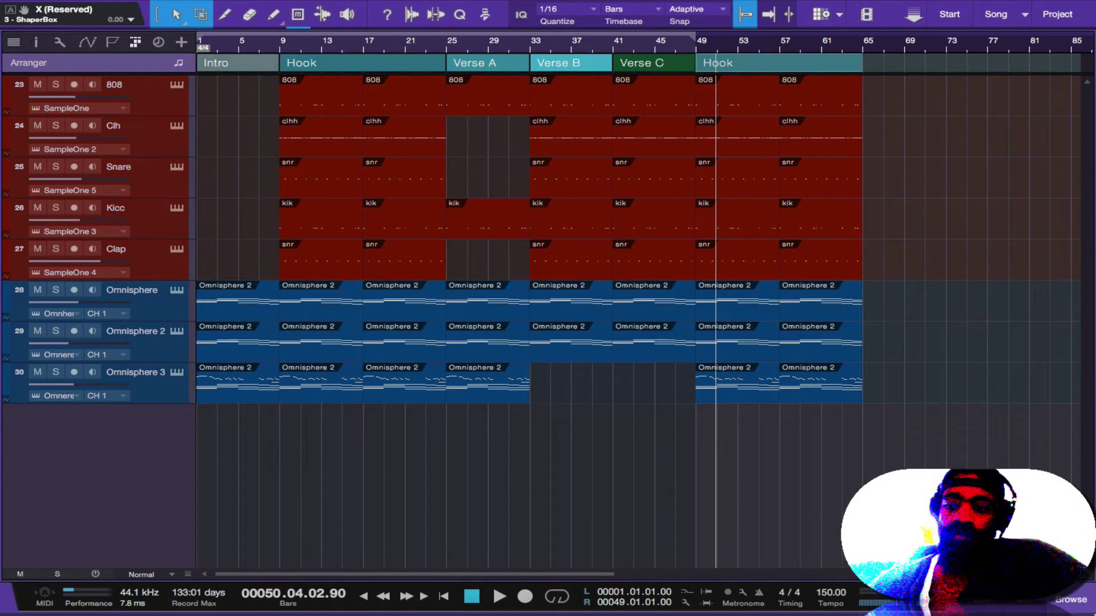
left_click(1025, 608)
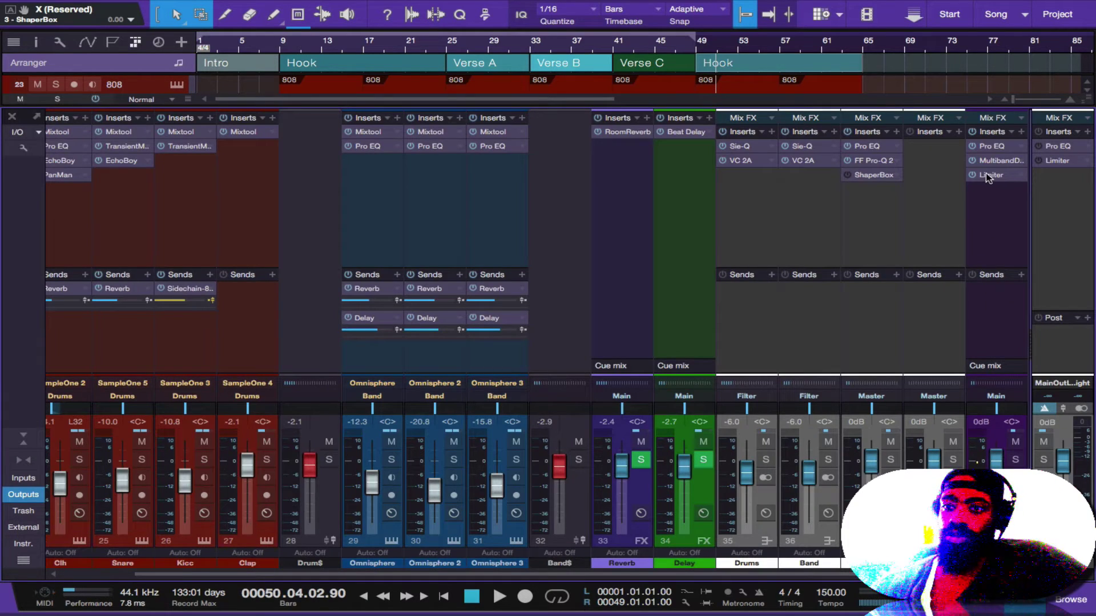
key("ctrl+s")
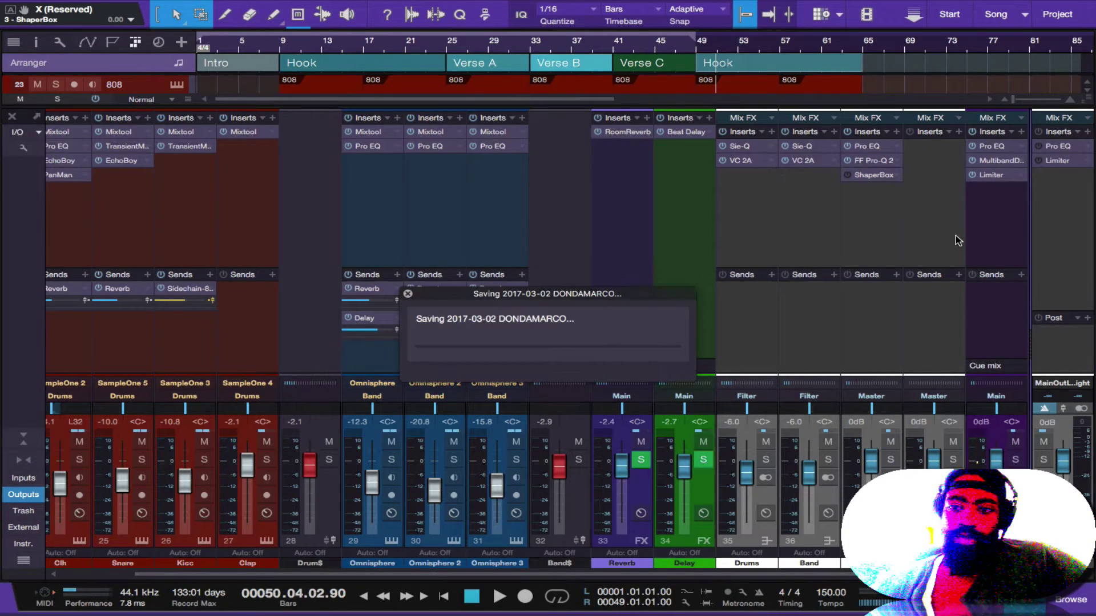
Step: Examine the LIT MASTERING PRESETS effect chains available for the Main output's inserts, and return to the arrangement without loading one
left_click(1011, 132)
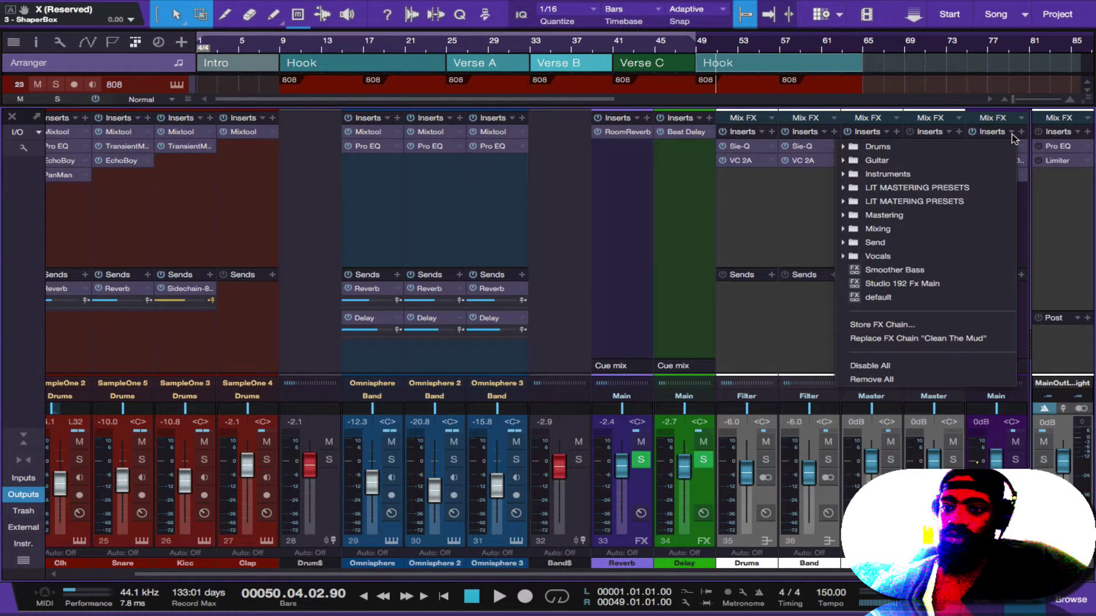
left_click(972, 189)
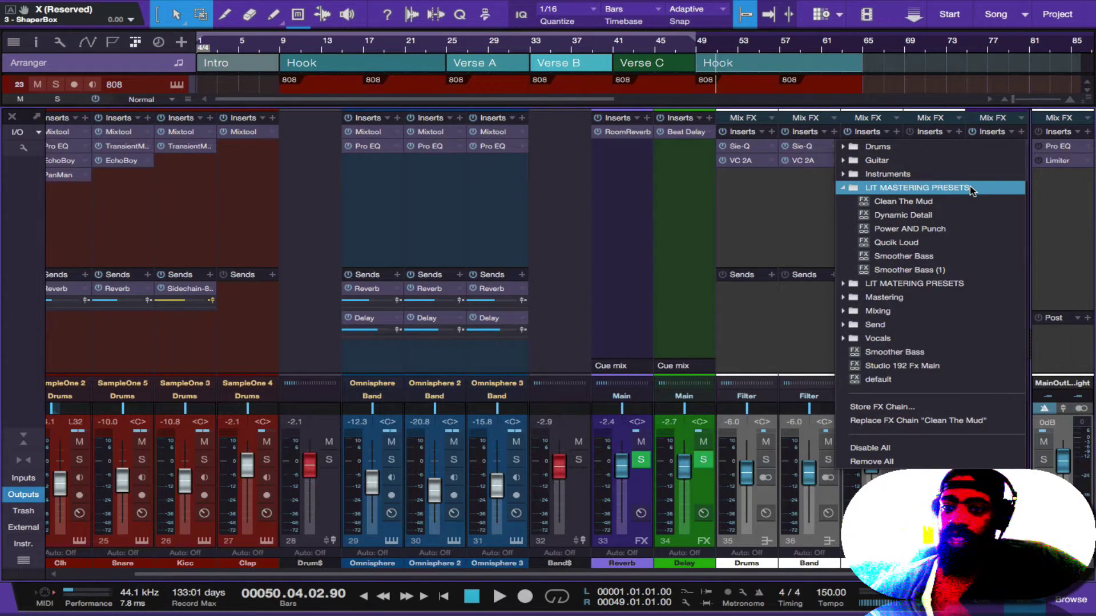
left_click(772, 209)
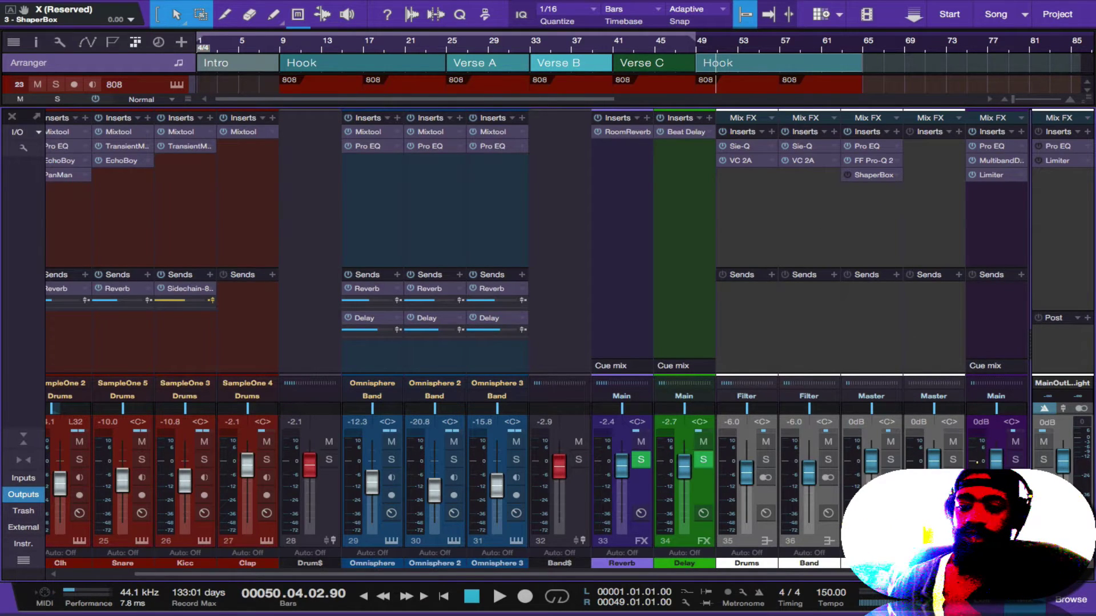
key("F3")
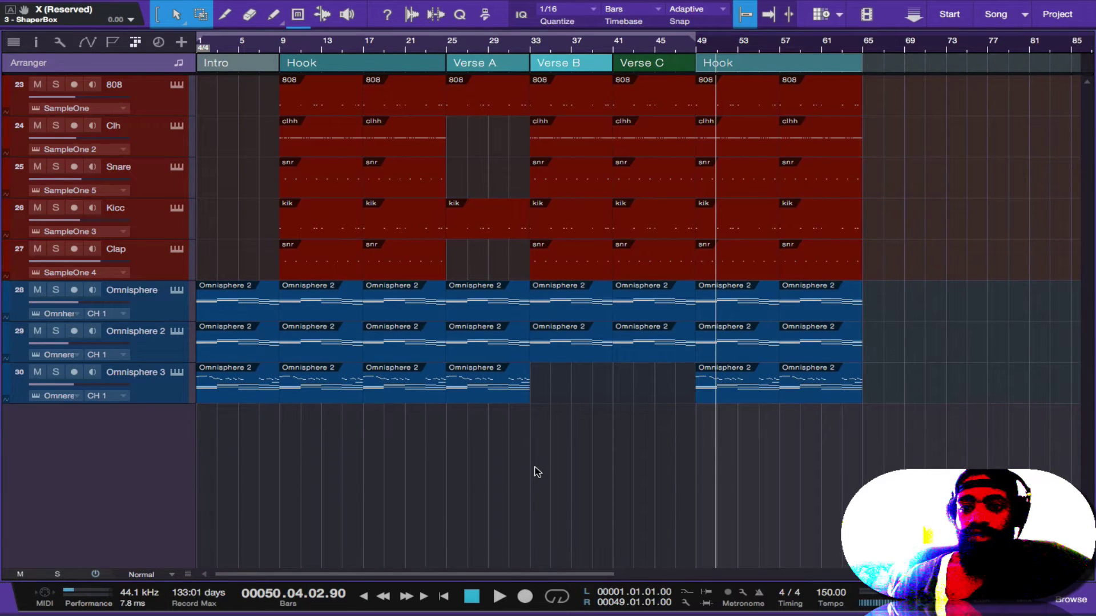
Step: Play the full arrangement from the song start, stop in the final Hook, and resume playback from there
left_click(473, 596)
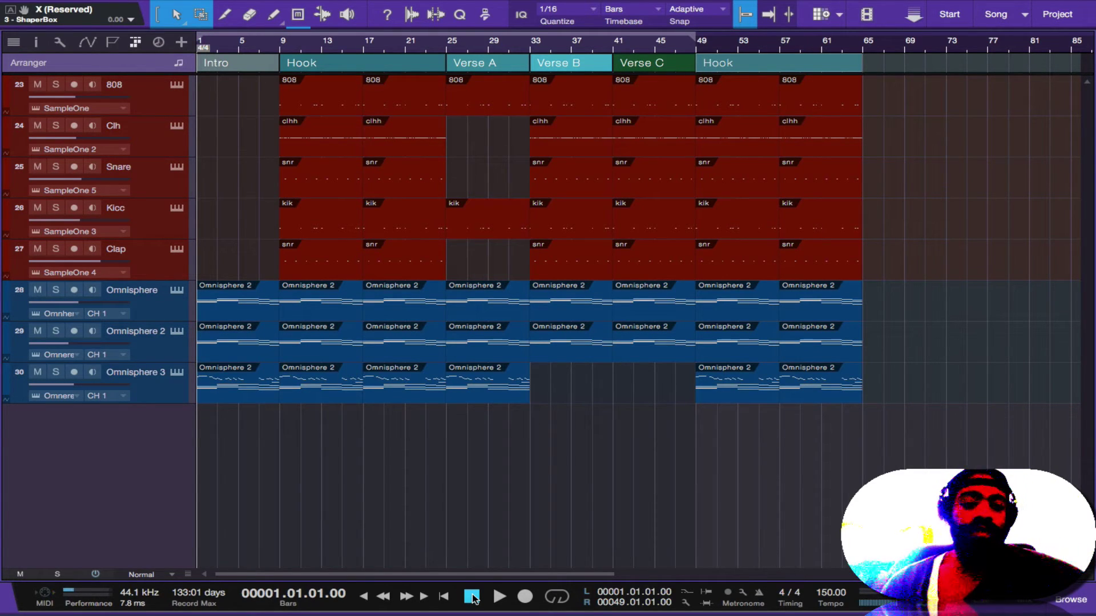
key("space")
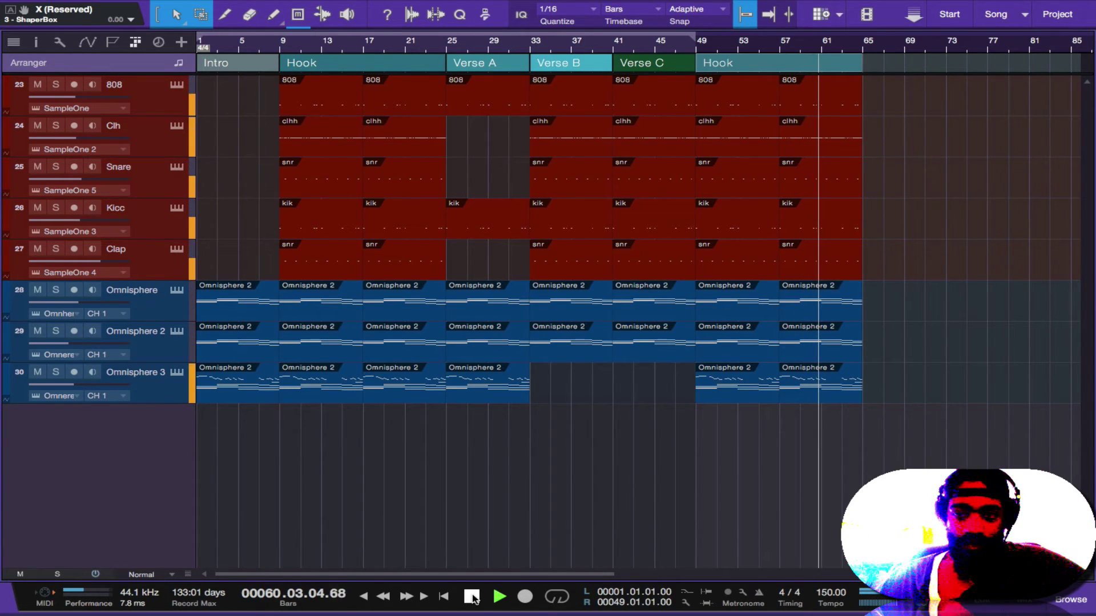
left_click(471, 597)
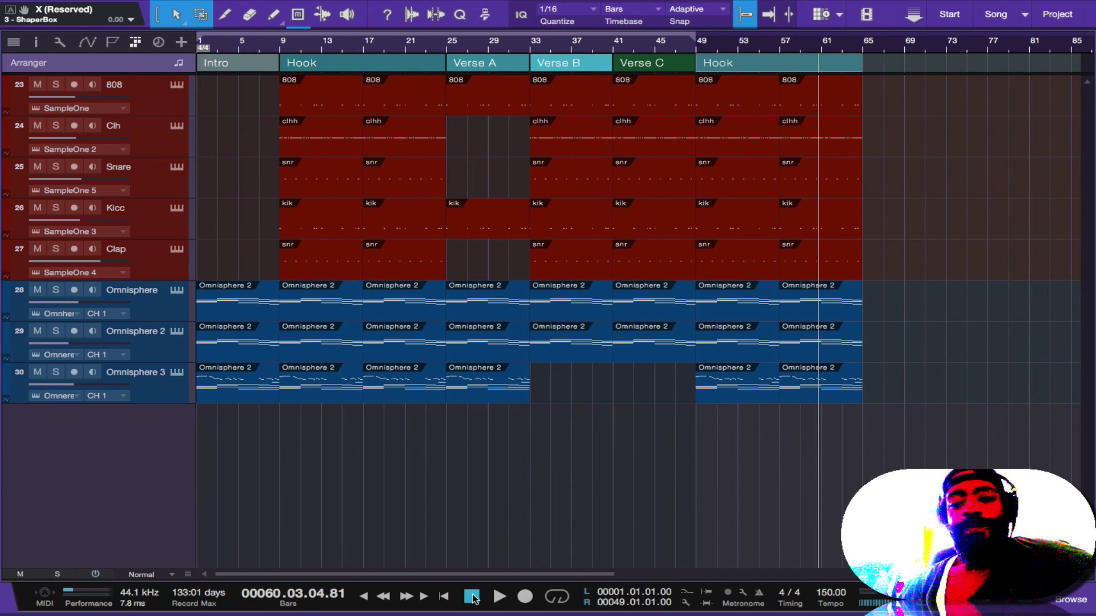
key("space")
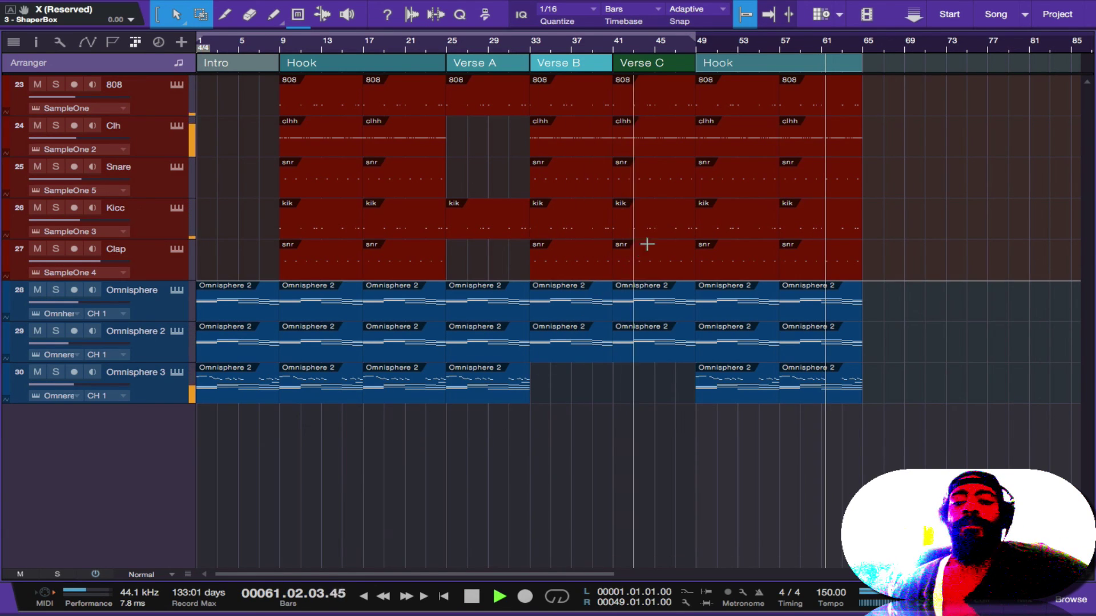